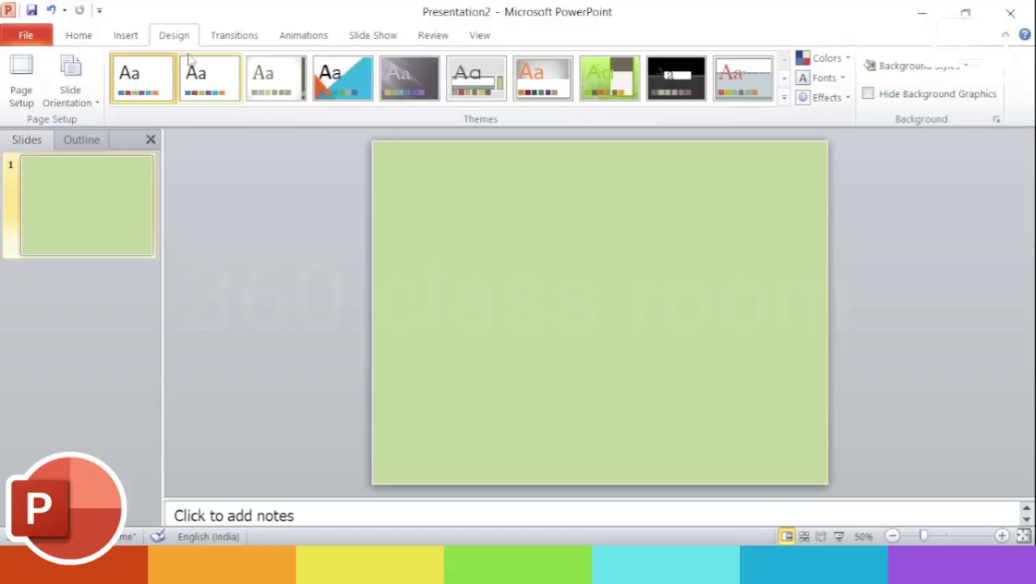
Step: Switch to the Insert ribbon above the blank light-green slide
{"action": "left_click", "coordinate": [124, 38]}
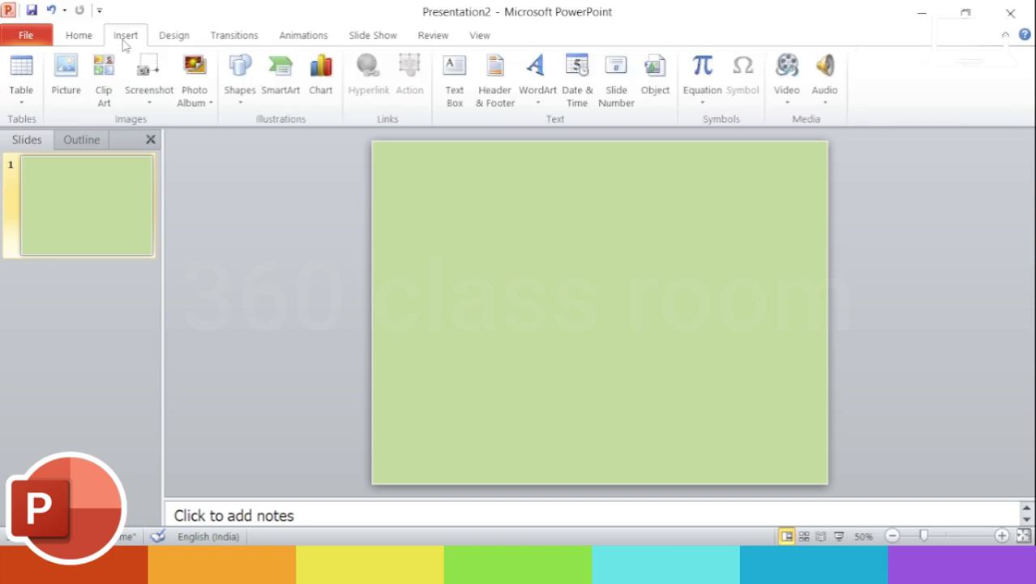
Step: Draw an oval circle in the slide's lower left and remove its fill
{"action": "left_click", "coordinate": [238, 95]}
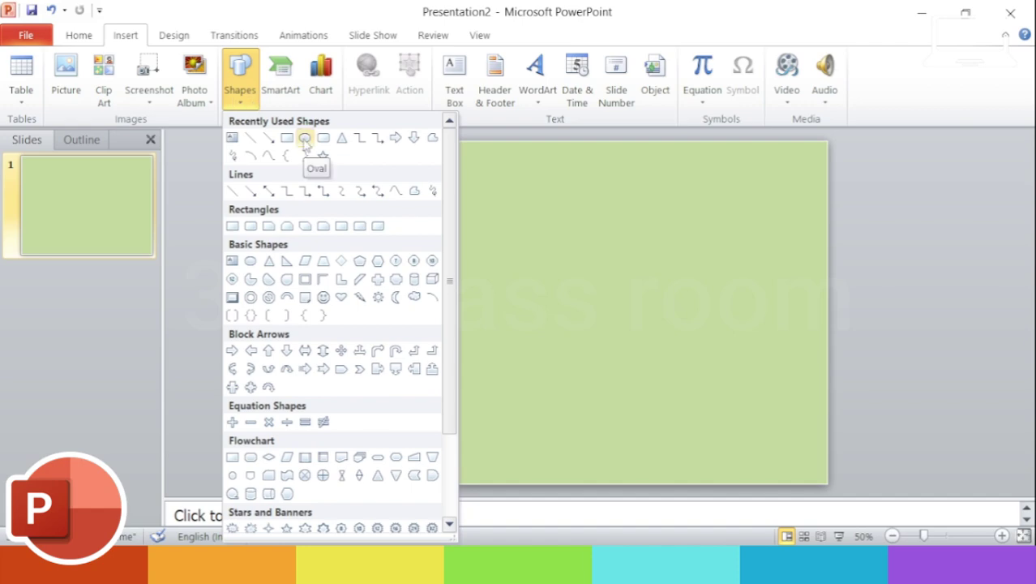
{"action": "left_click", "coordinate": [305, 138]}
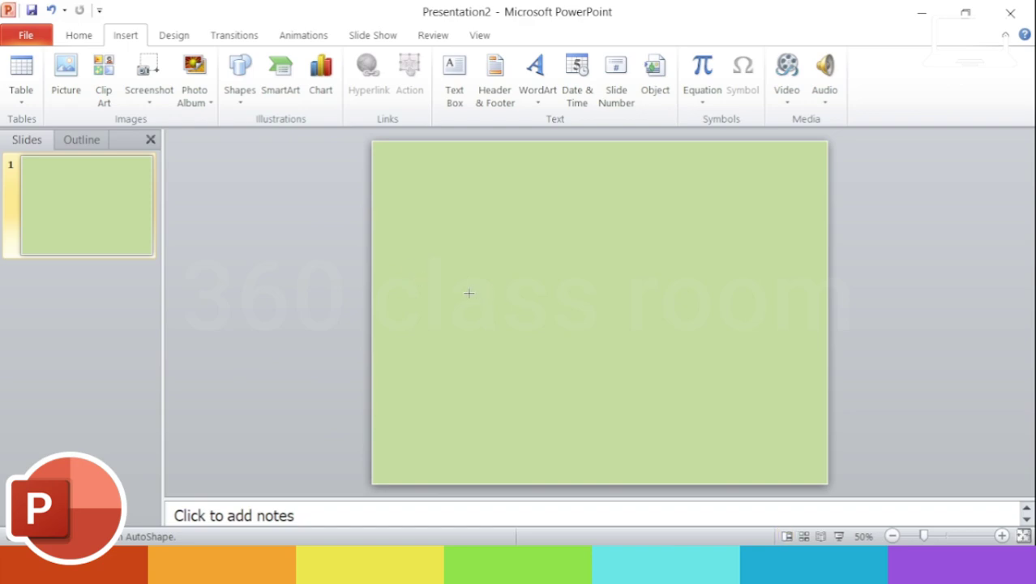
{"action": "left_click_drag", "start_coordinate": [447, 329], "coordinate": [557, 410]}
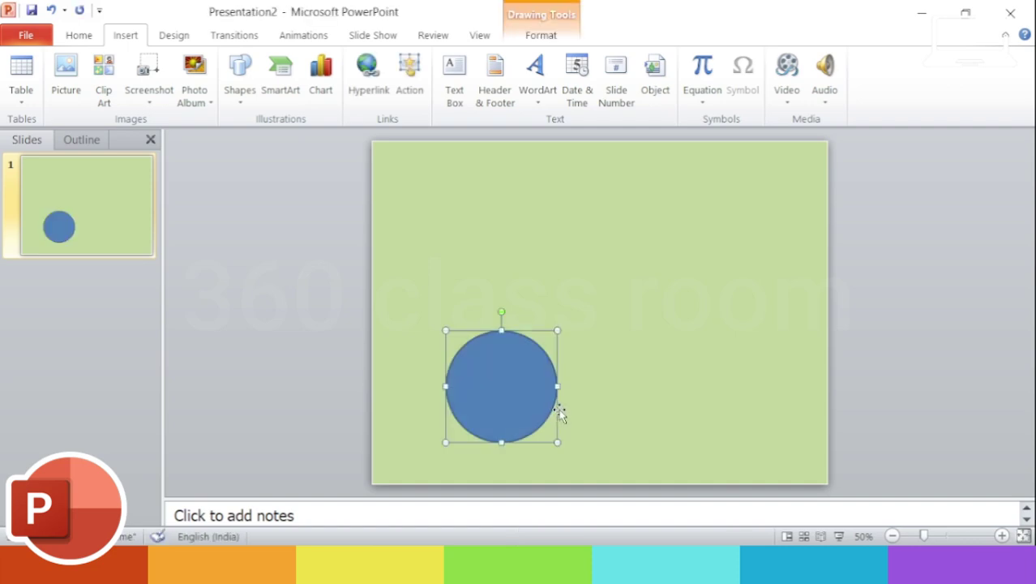
{"action": "left_click", "coordinate": [567, 36]}
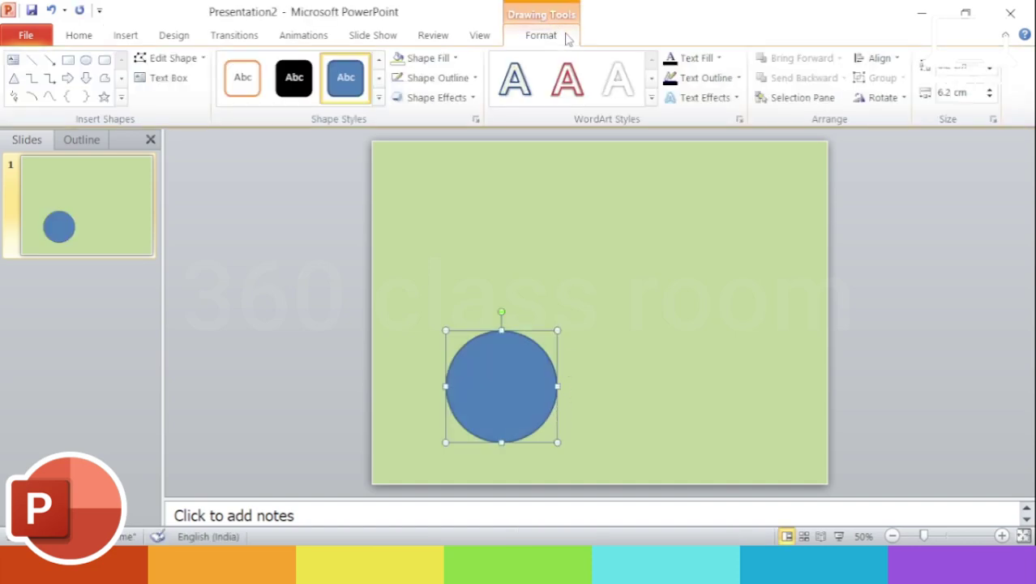
{"action": "left_click", "coordinate": [456, 59]}
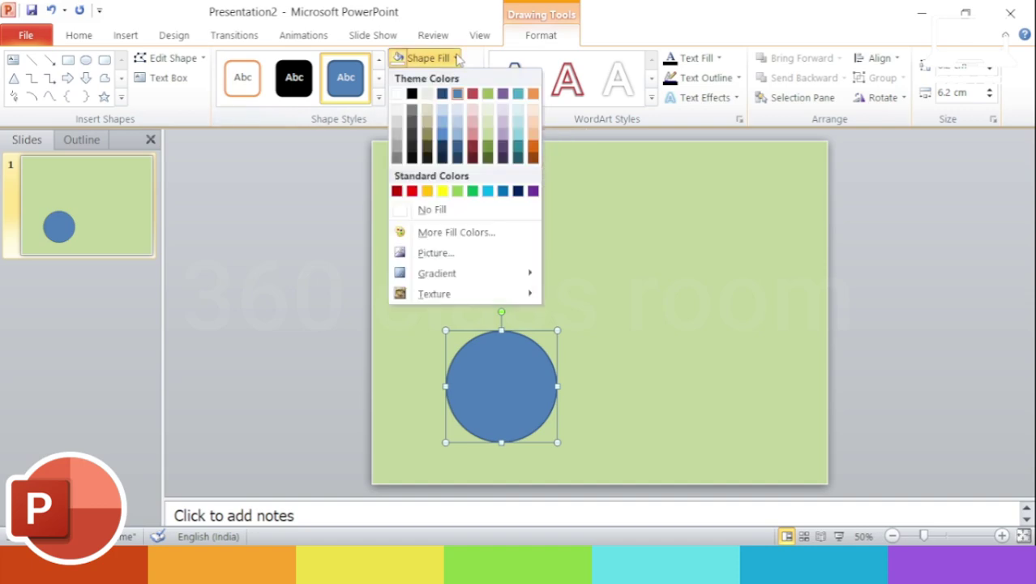
{"action": "left_click", "coordinate": [462, 213]}
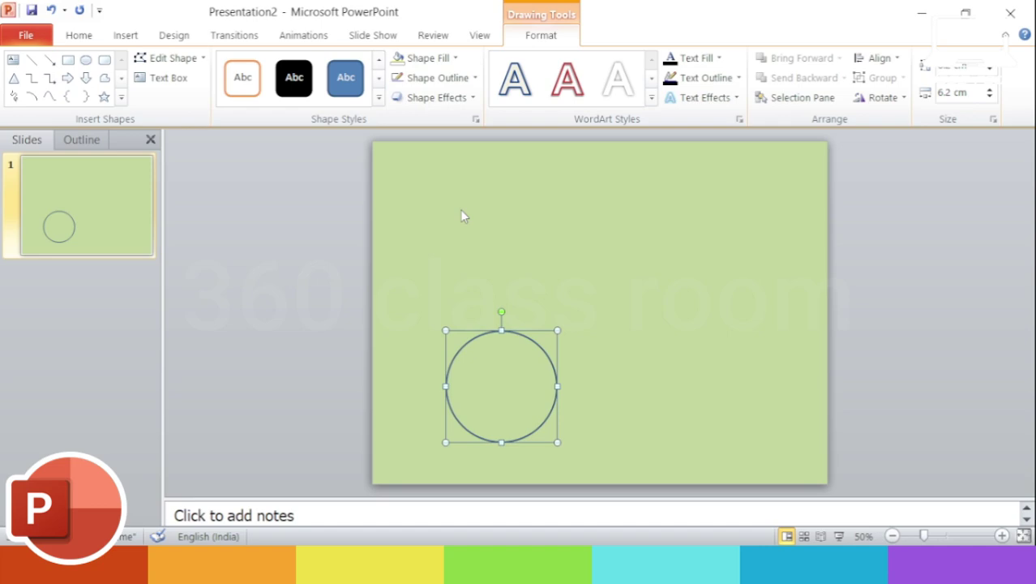
Step: Give the circle a white outline with a 6 pt weight
{"action": "left_click", "coordinate": [475, 81]}
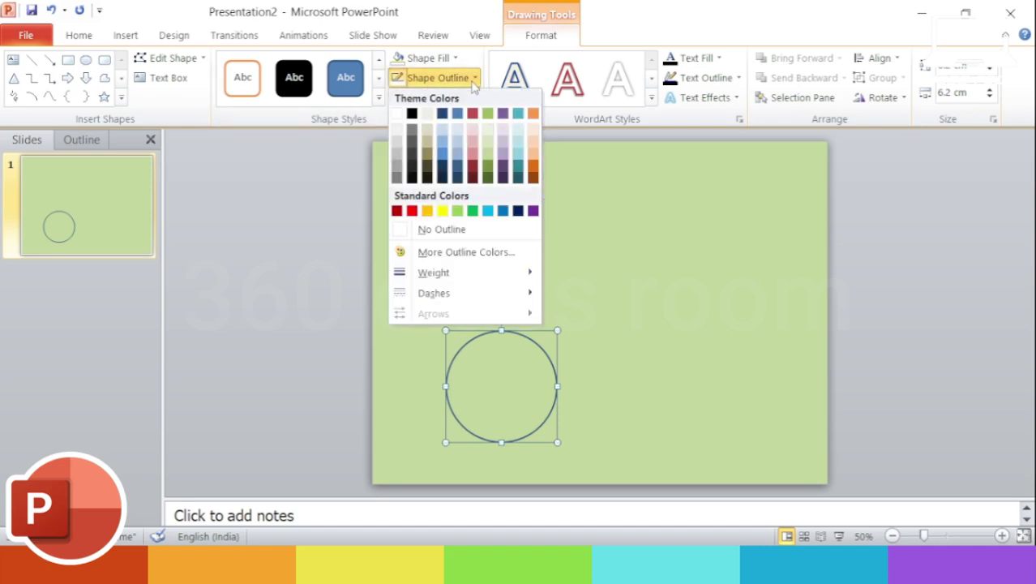
{"action": "left_click", "coordinate": [398, 114]}
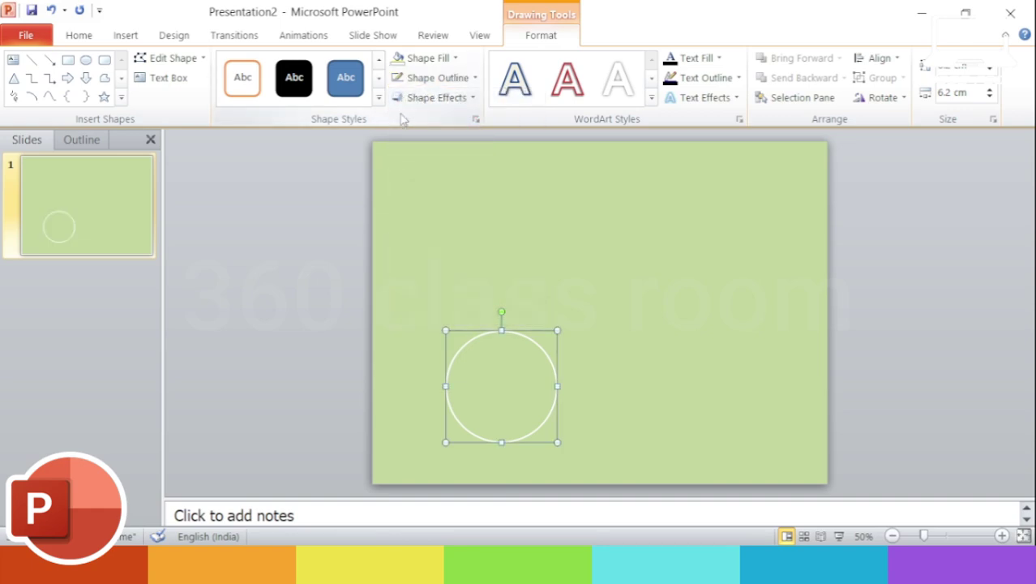
{"action": "left_click", "coordinate": [474, 79]}
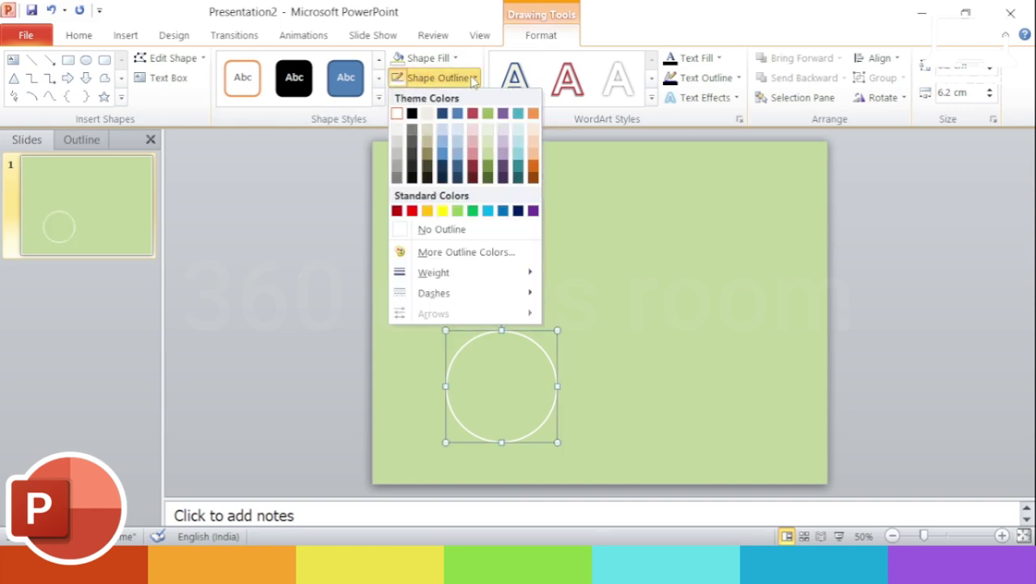
{"action": "mouse_move", "coordinate": [433, 273]}
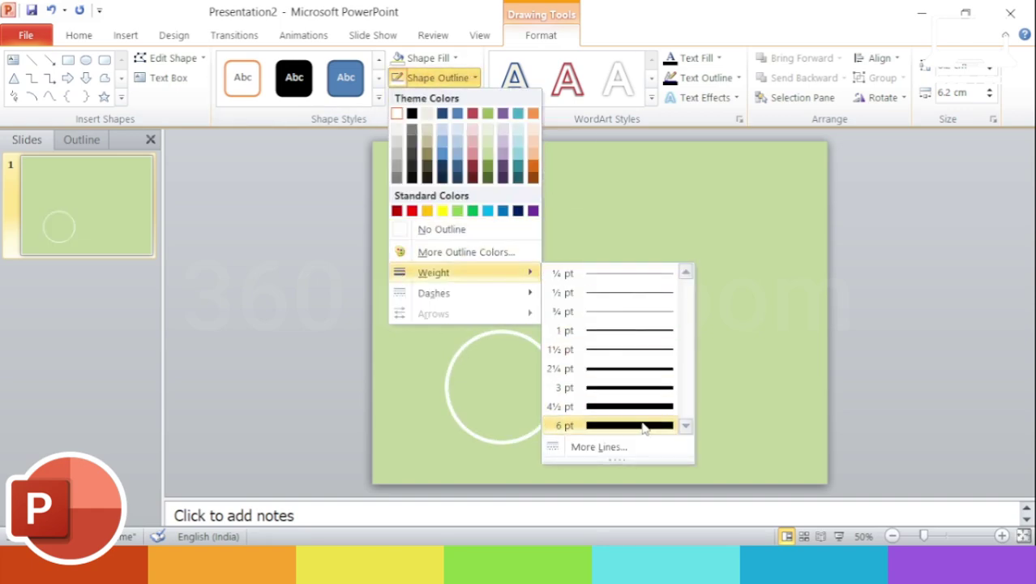
{"action": "left_click", "coordinate": [645, 427]}
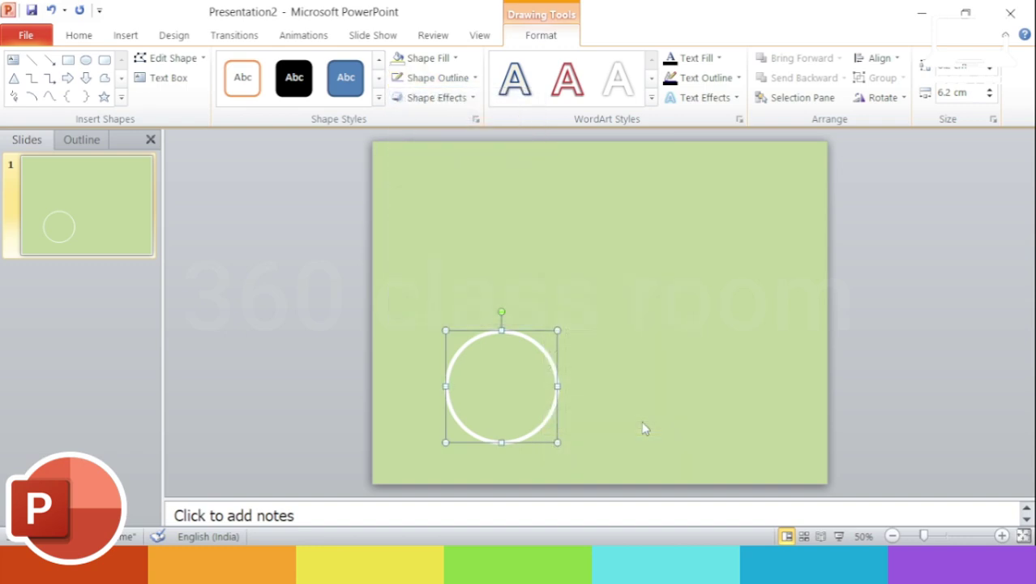
{"action": "key", "text": "ctrl+z"}
{"action": "left_click", "coordinate": [463, 77]}
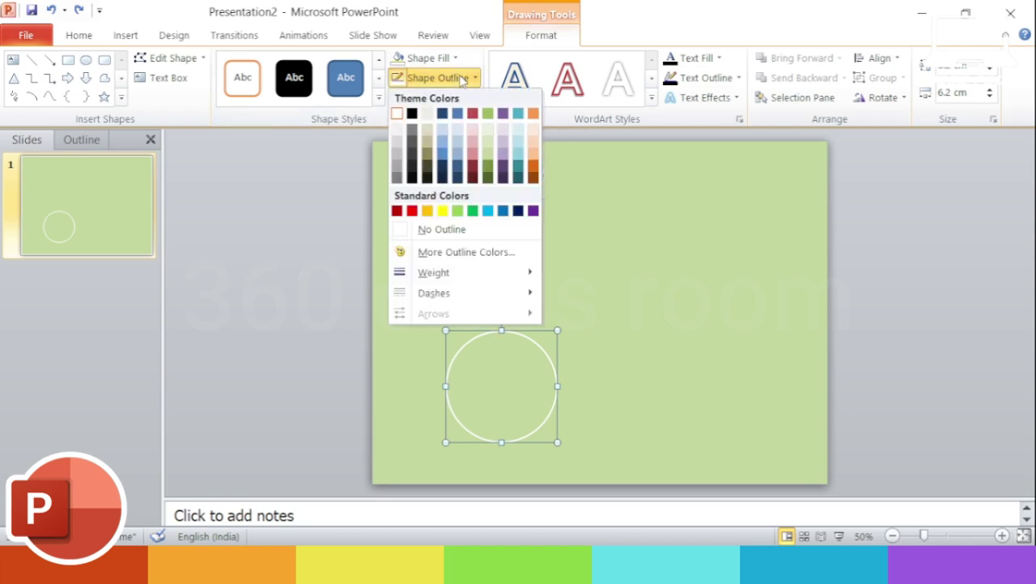
{"action": "left_click", "coordinate": [398, 115]}
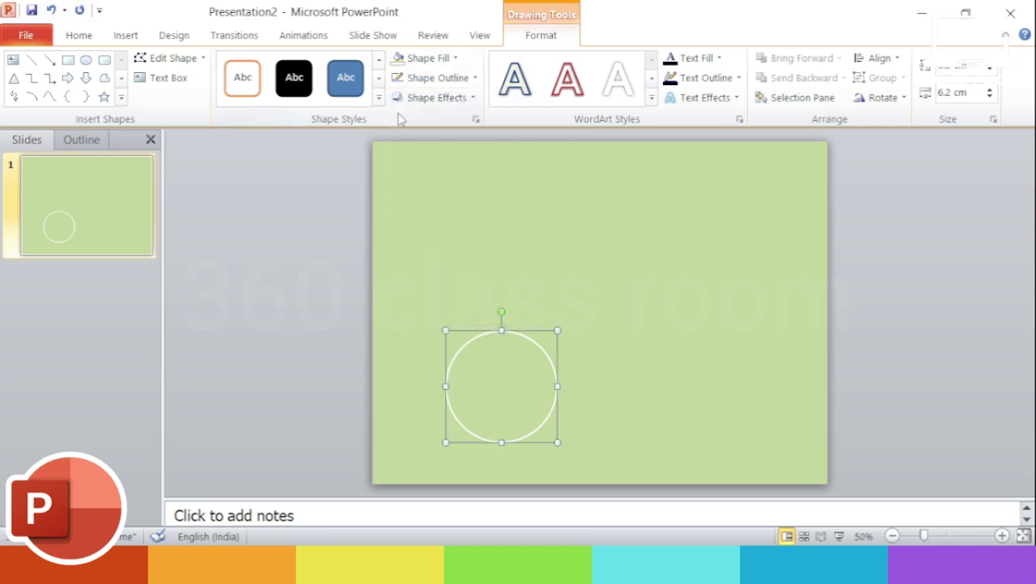
{"action": "left_click", "coordinate": [469, 81]}
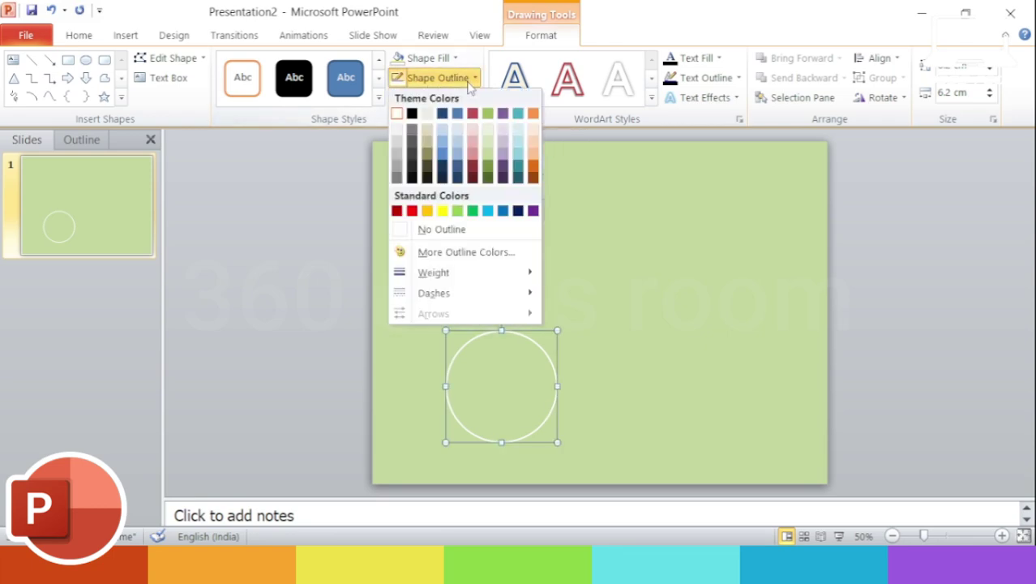
{"action": "mouse_move", "coordinate": [433, 273]}
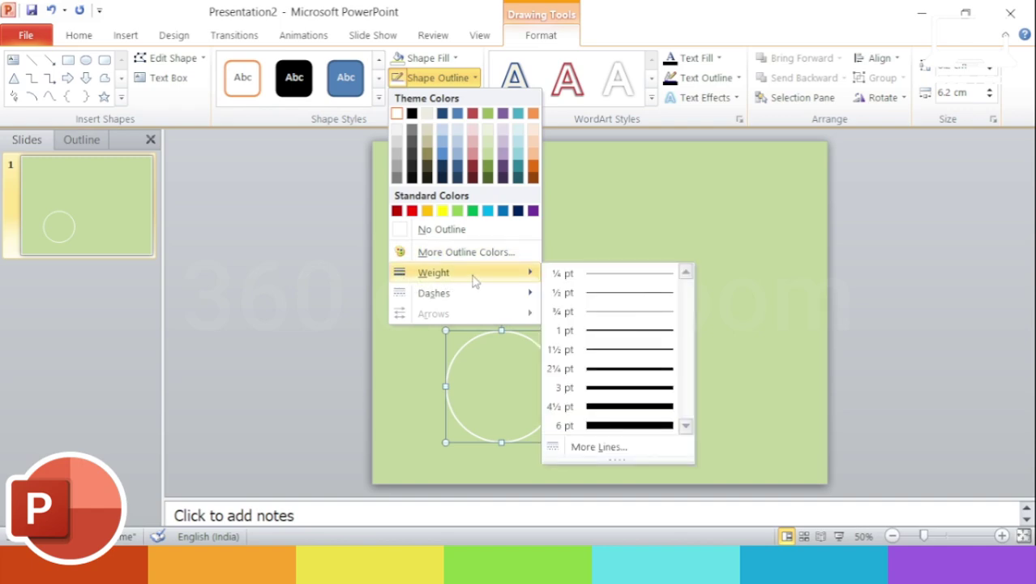
{"action": "left_click", "coordinate": [606, 428]}
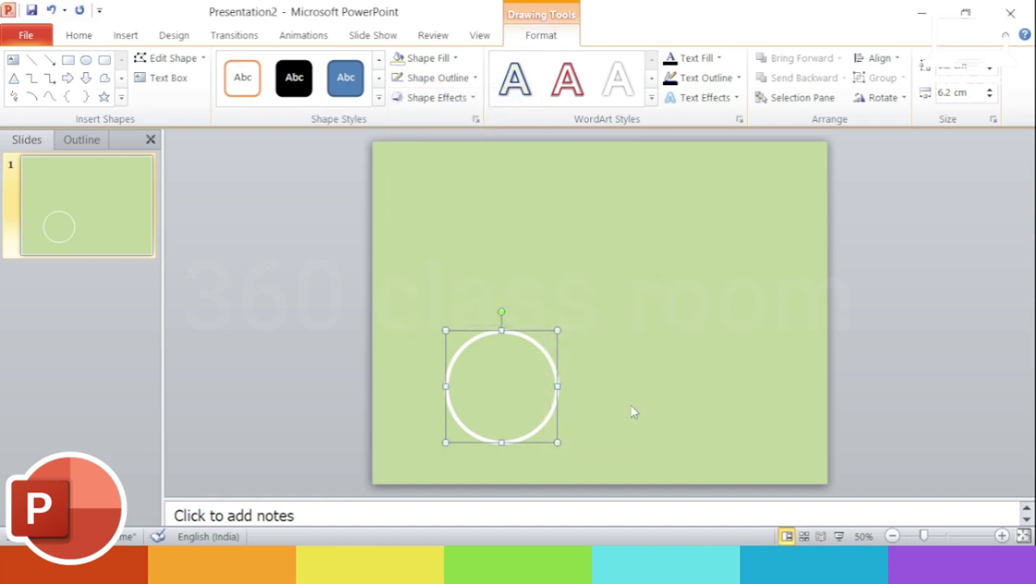
Step: Draw a second, filled oval inside the white ring
{"action": "scroll", "coordinate": [634, 410], "scroll_direction": "up", "scroll_amount": 2}
{"action": "scroll", "coordinate": [634, 410], "scroll_direction": "up", "scroll_amount": 3}
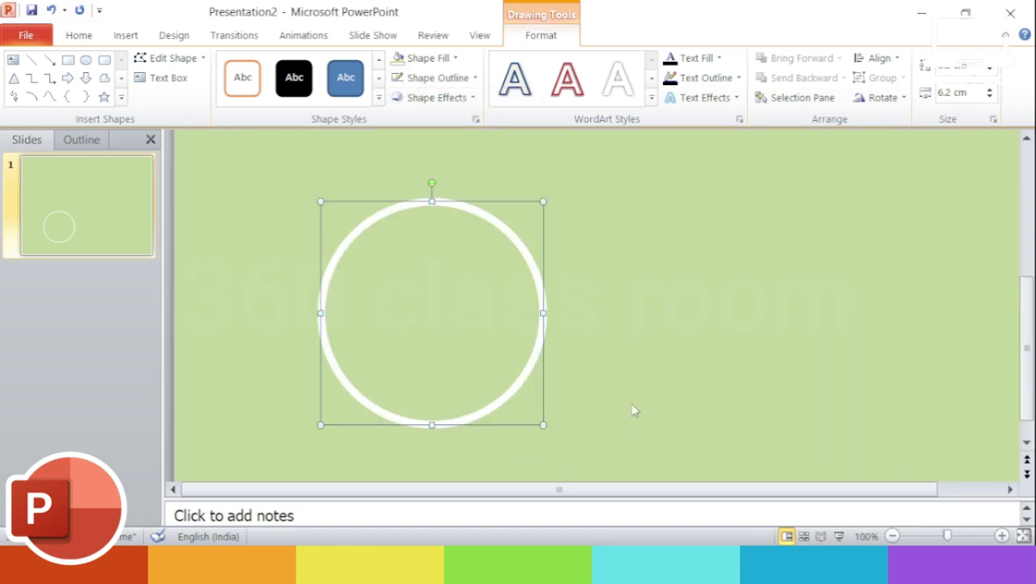
{"action": "scroll", "coordinate": [634, 410], "scroll_direction": "up", "scroll_amount": 2}
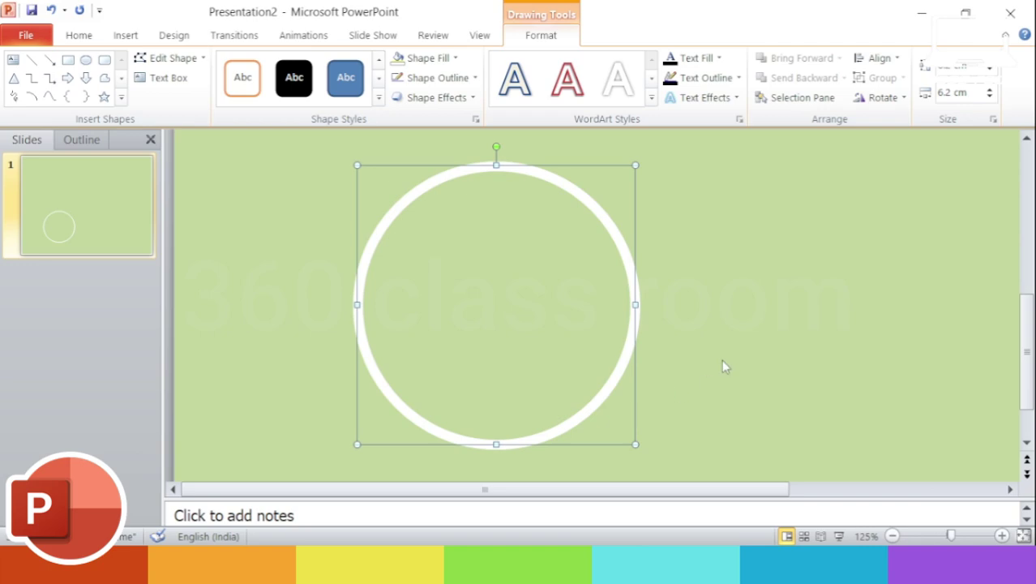
{"action": "right_click", "coordinate": [627, 255]}
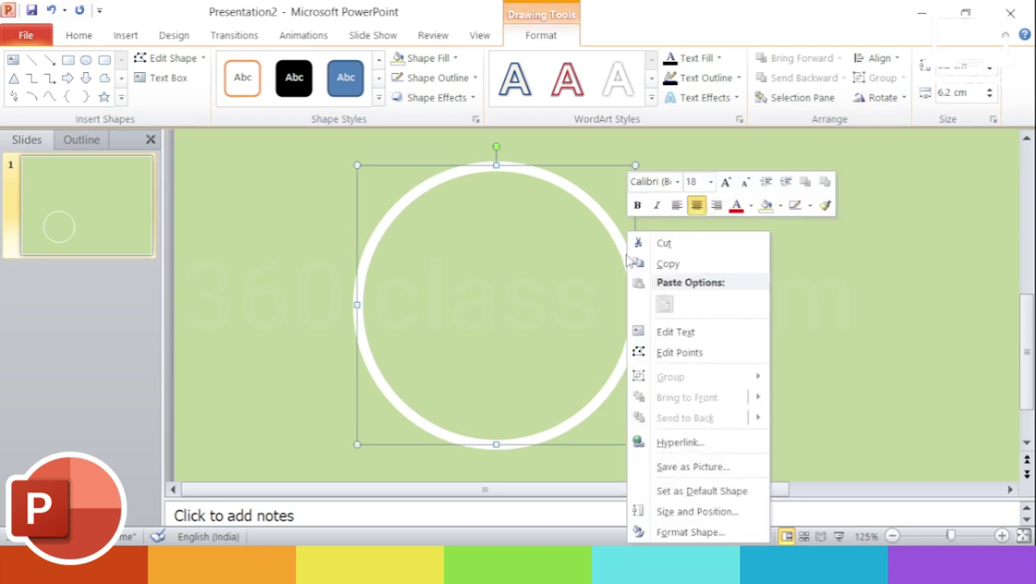
{"action": "left_click", "coordinate": [855, 271]}
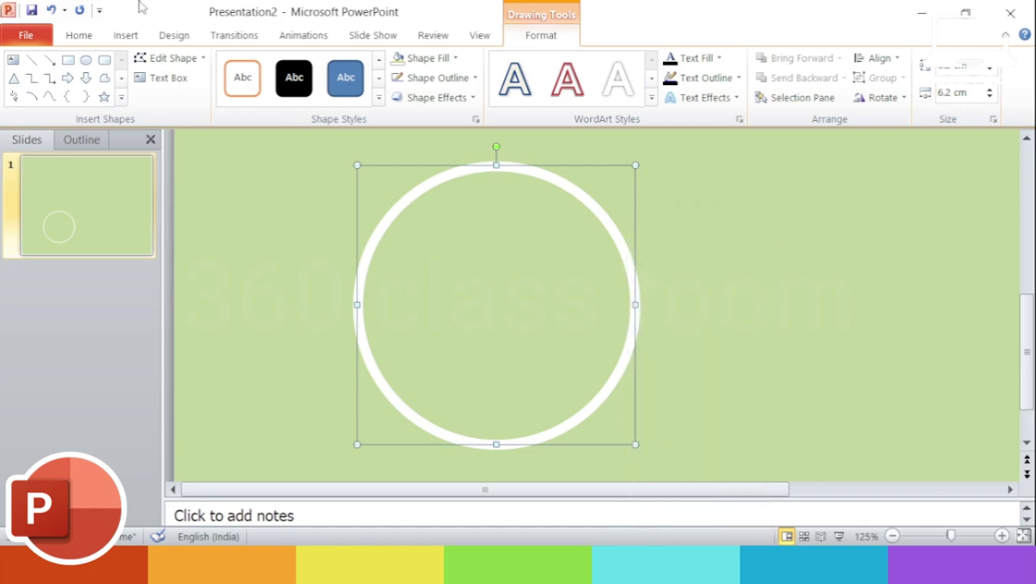
{"action": "left_click", "coordinate": [127, 37]}
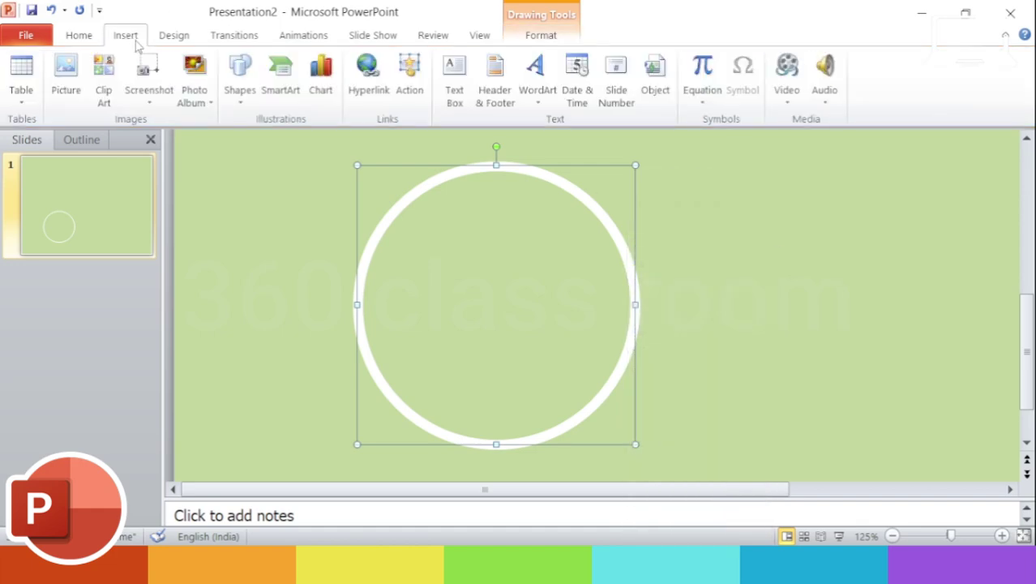
{"action": "left_click", "coordinate": [241, 98]}
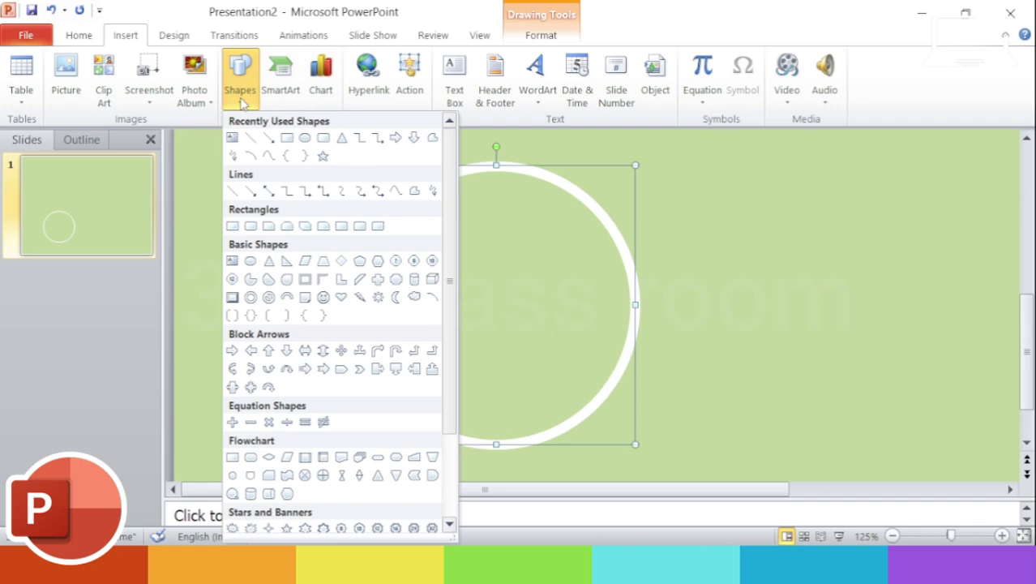
{"action": "left_click", "coordinate": [307, 140]}
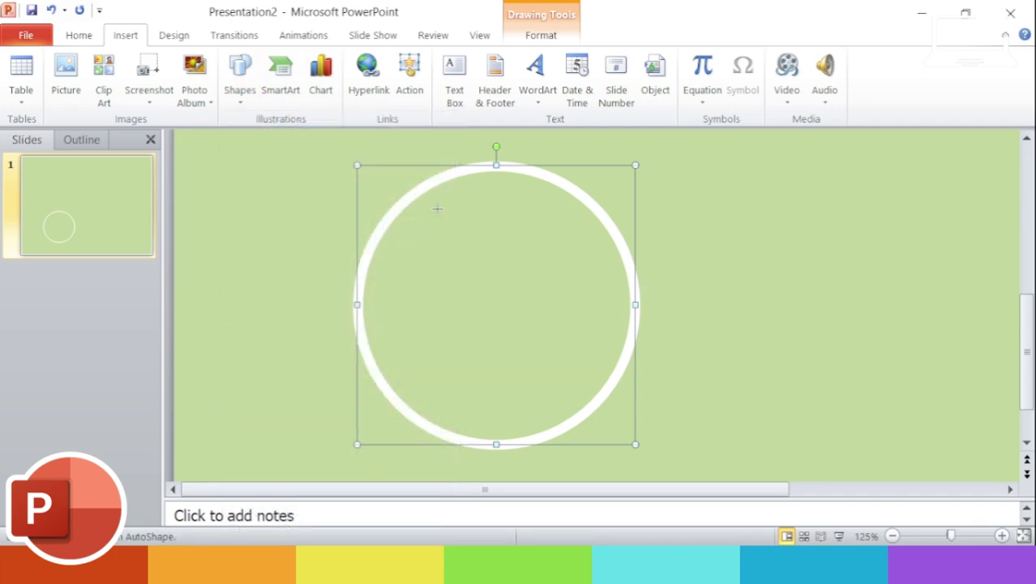
{"action": "left_click_drag", "start_coordinate": [435, 200], "coordinate": [653, 417]}
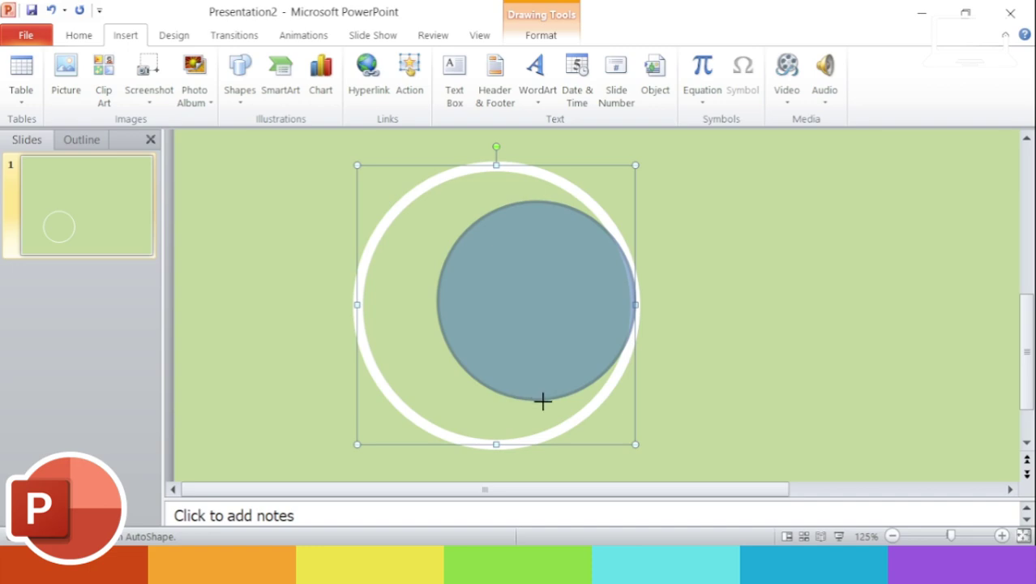
Step: Move and enlarge the blue circle until it sits centred in the ring, about 5.6 cm across
{"action": "left_click_drag", "start_coordinate": [546, 318], "coordinate": [494, 317]}
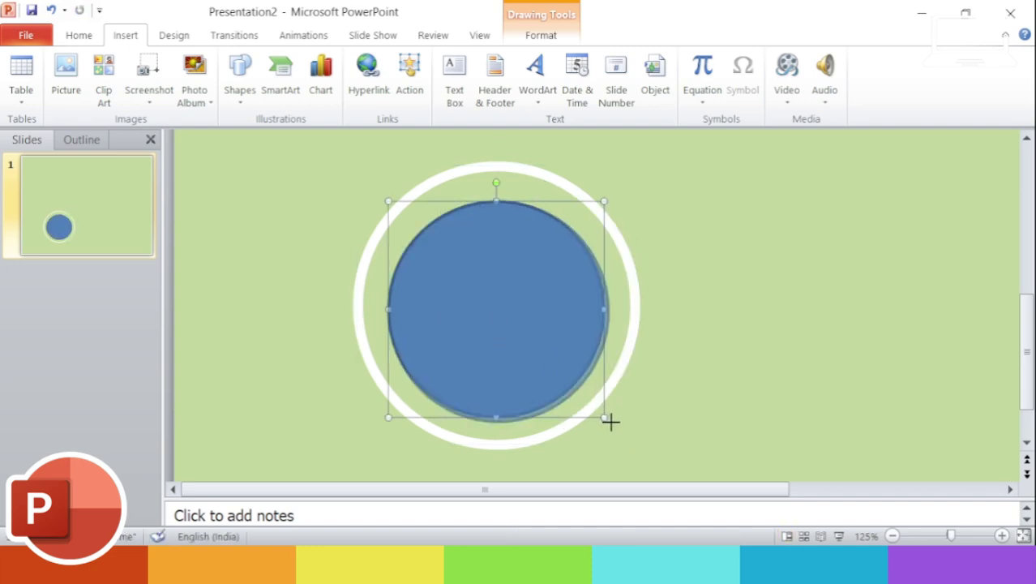
{"action": "left_click_drag", "start_coordinate": [607, 419], "coordinate": [619, 432]}
{"action": "left_click_drag", "start_coordinate": [536, 332], "coordinate": [529, 320]}
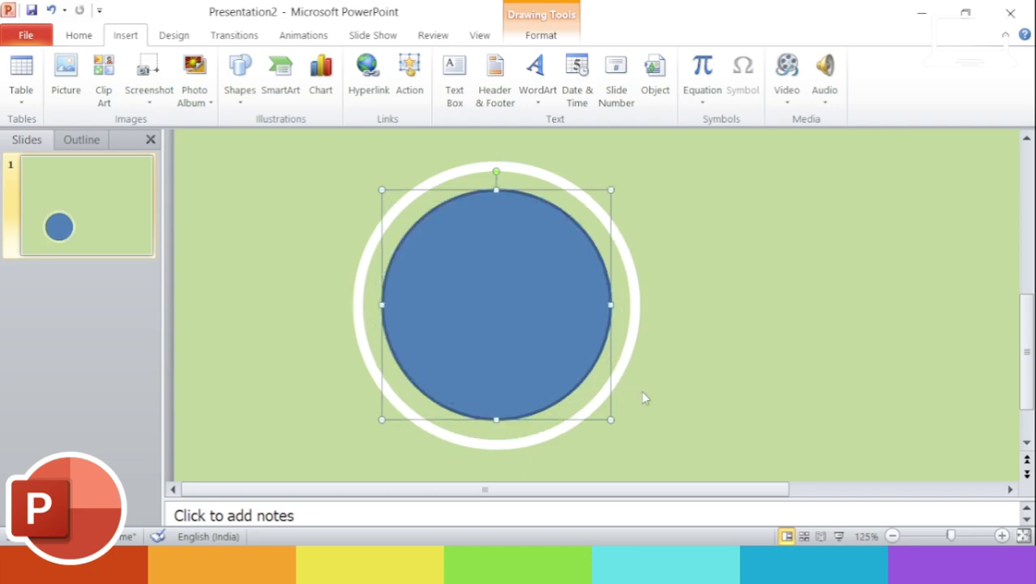
{"action": "left_click_drag", "start_coordinate": [613, 421], "coordinate": [618, 430]}
{"action": "left_click_drag", "start_coordinate": [543, 346], "coordinate": [550, 344]}
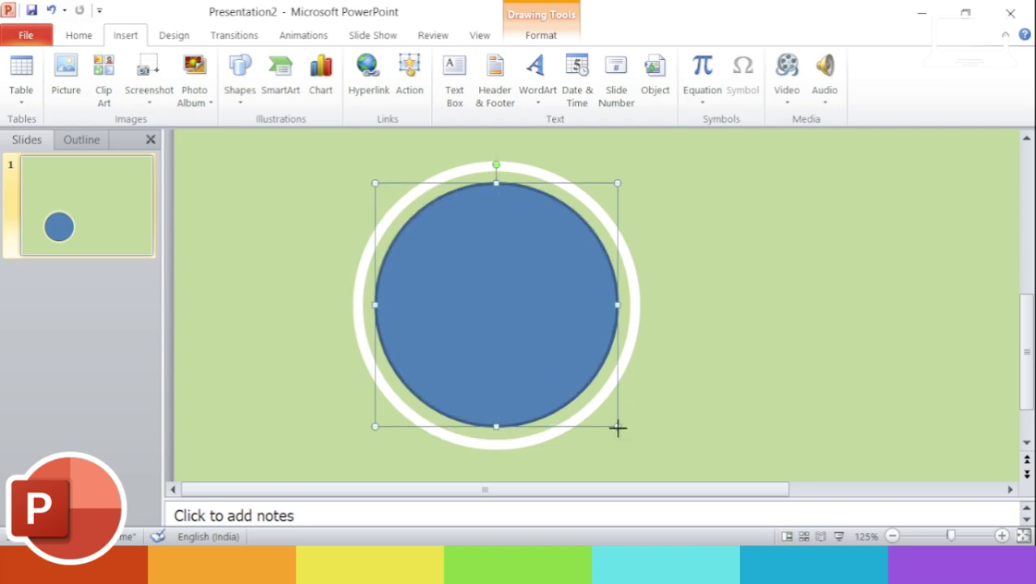
{"action": "left_click_drag", "start_coordinate": [618, 427], "coordinate": [625, 434]}
{"action": "left_click_drag", "start_coordinate": [566, 367], "coordinate": [539, 337]}
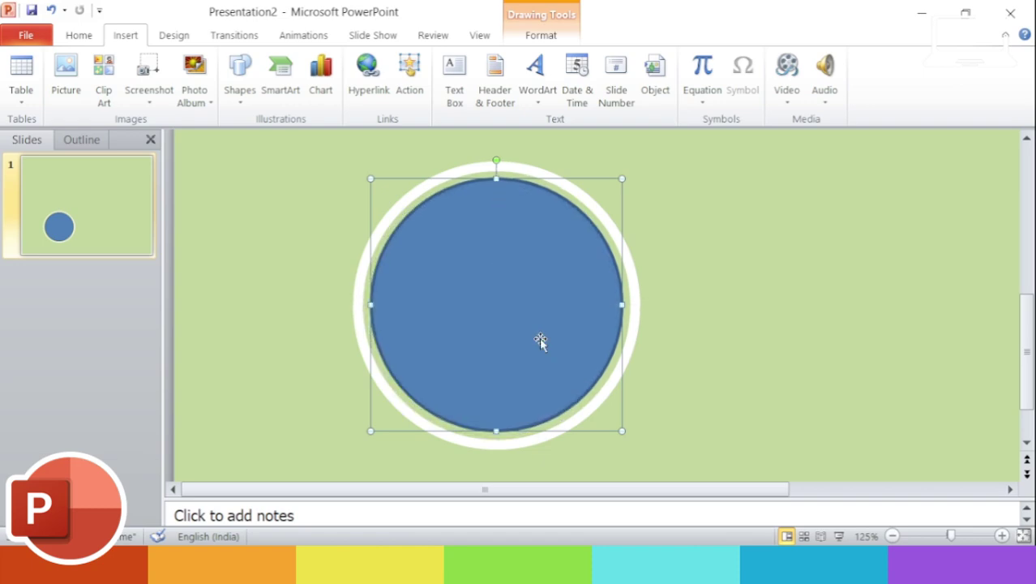
{"action": "left_click", "coordinate": [764, 361]}
Step: Remove the inner circle's blue fill and make its outline white
{"action": "left_click", "coordinate": [562, 320]}
{"action": "left_click", "coordinate": [553, 37]}
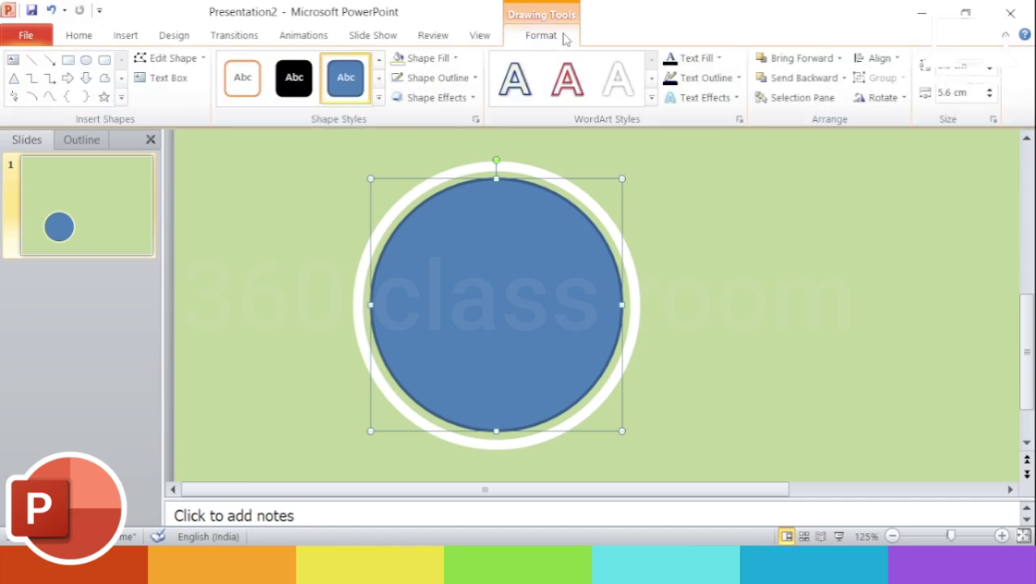
{"action": "left_click", "coordinate": [455, 57]}
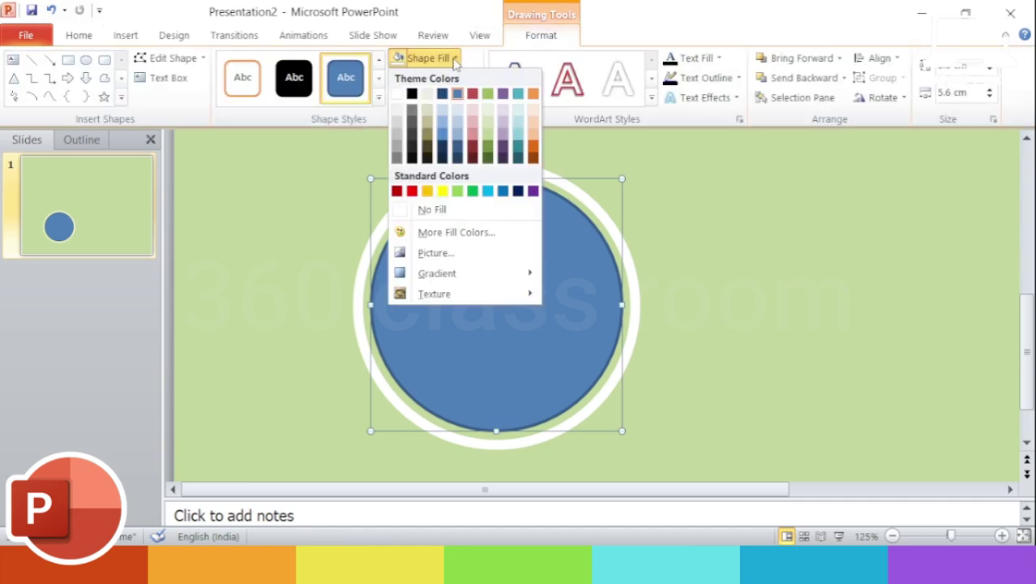
{"action": "left_click", "coordinate": [432, 209]}
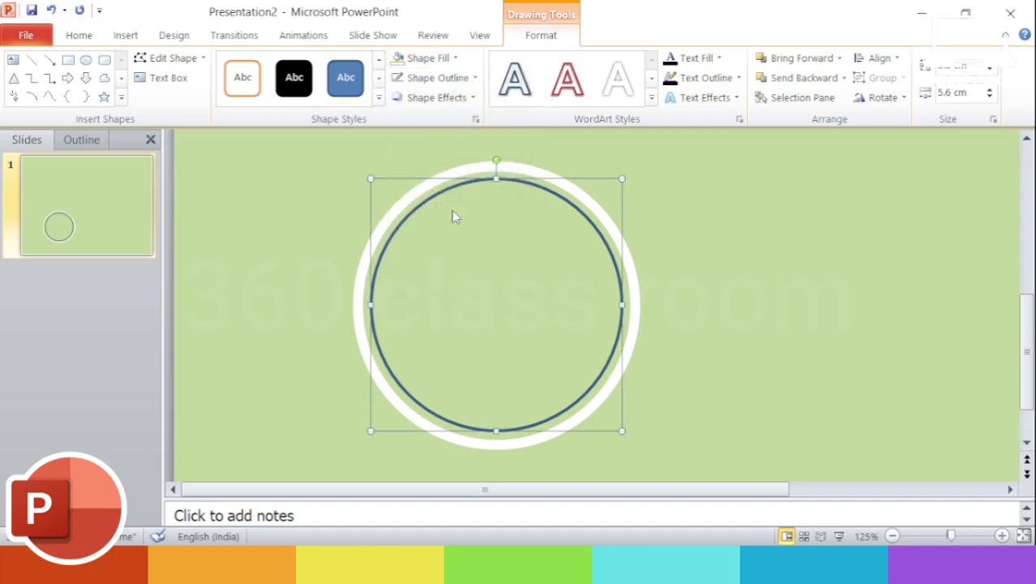
{"action": "left_click", "coordinate": [438, 78]}
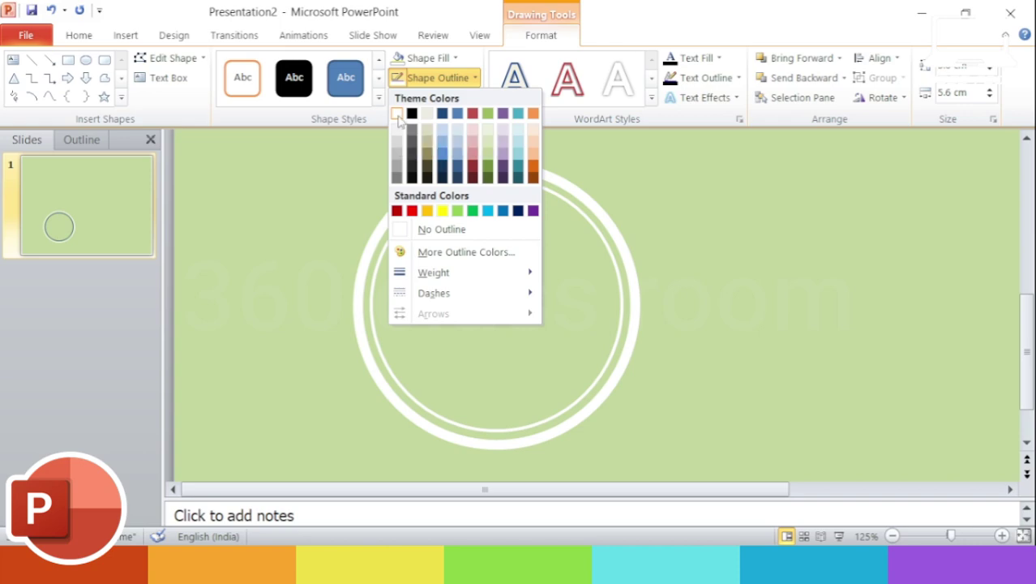
{"action": "left_click", "coordinate": [396, 114]}
Step: Increase the inner circle's line width in Format Shape and shrink it to about 5.3 cm
{"action": "left_click", "coordinate": [446, 81]}
{"action": "mouse_move", "coordinate": [433, 272]}
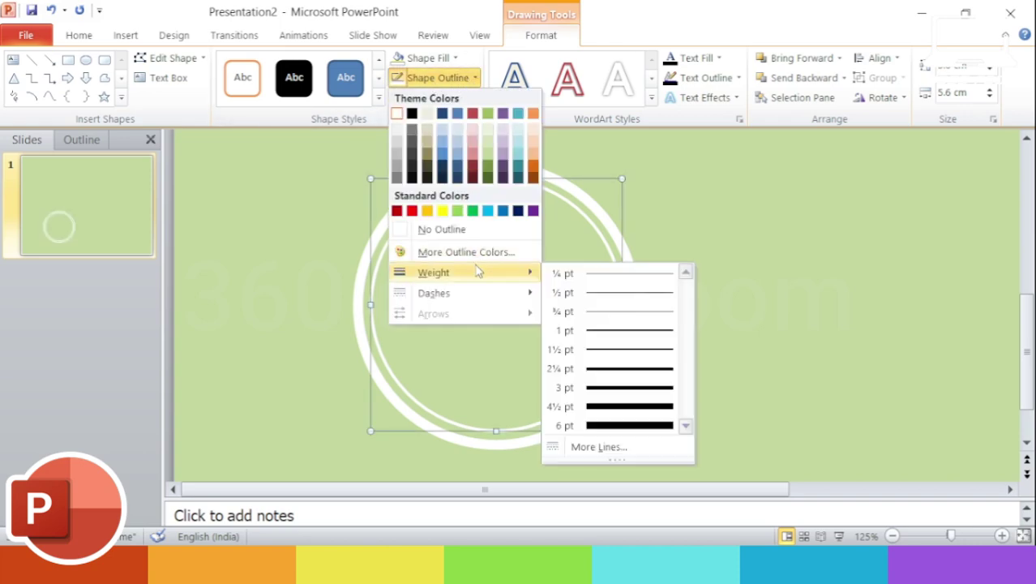
{"action": "left_click", "coordinate": [631, 447]}
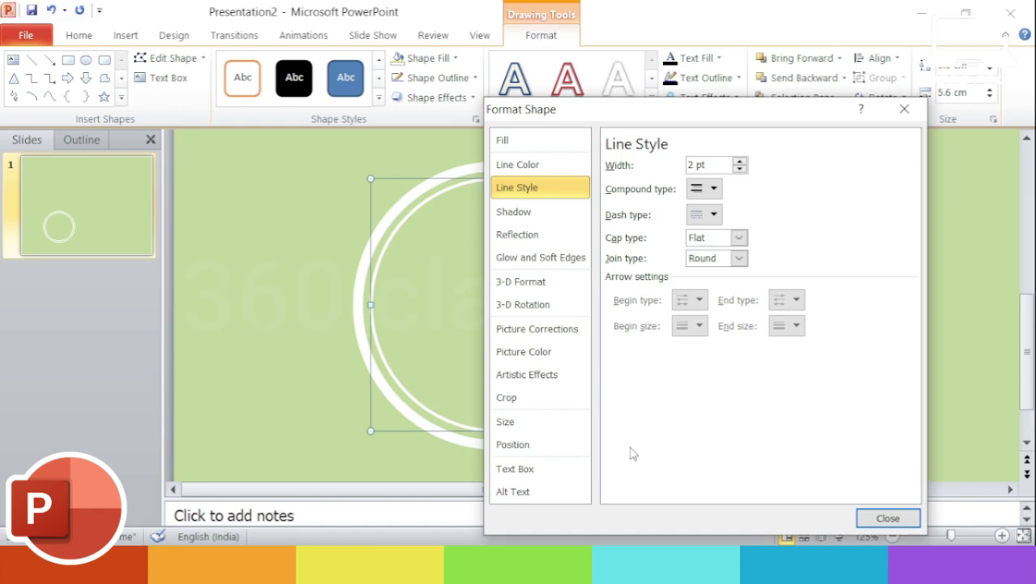
{"action": "left_click_drag", "start_coordinate": [690, 165], "coordinate": [712, 163]}
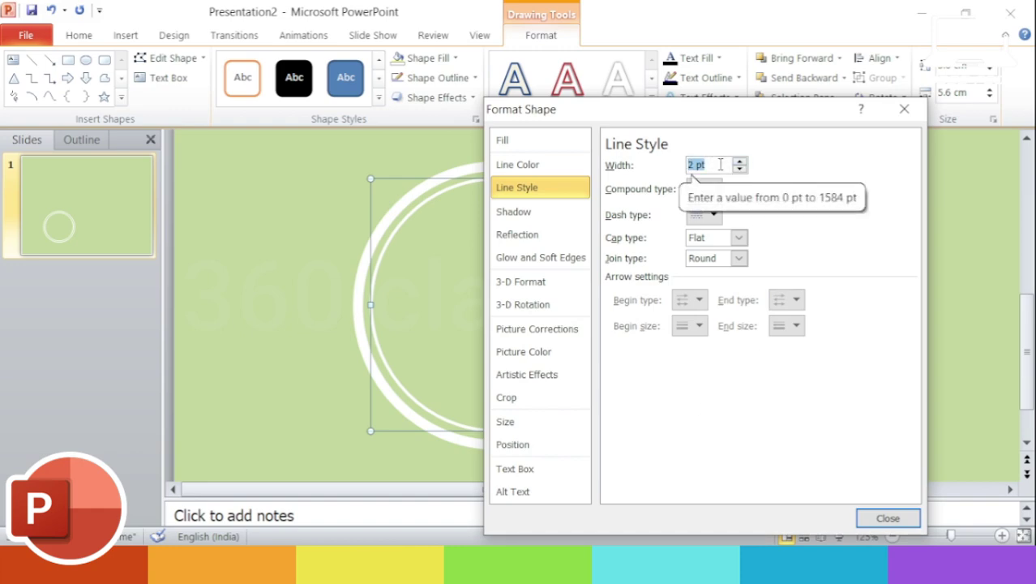
{"action": "left_click", "coordinate": [739, 161]}
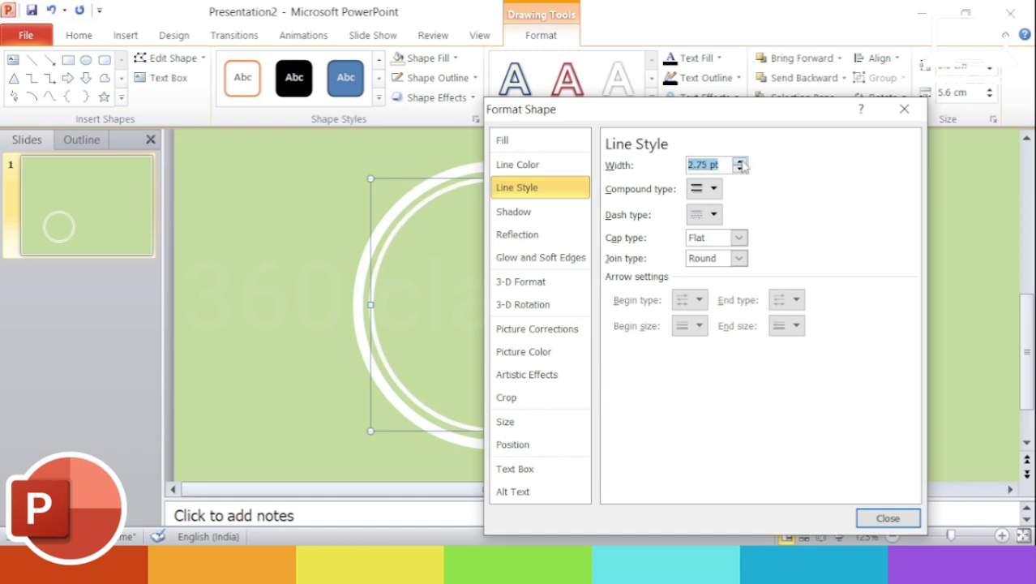
{"action": "left_click", "coordinate": [739, 161]}
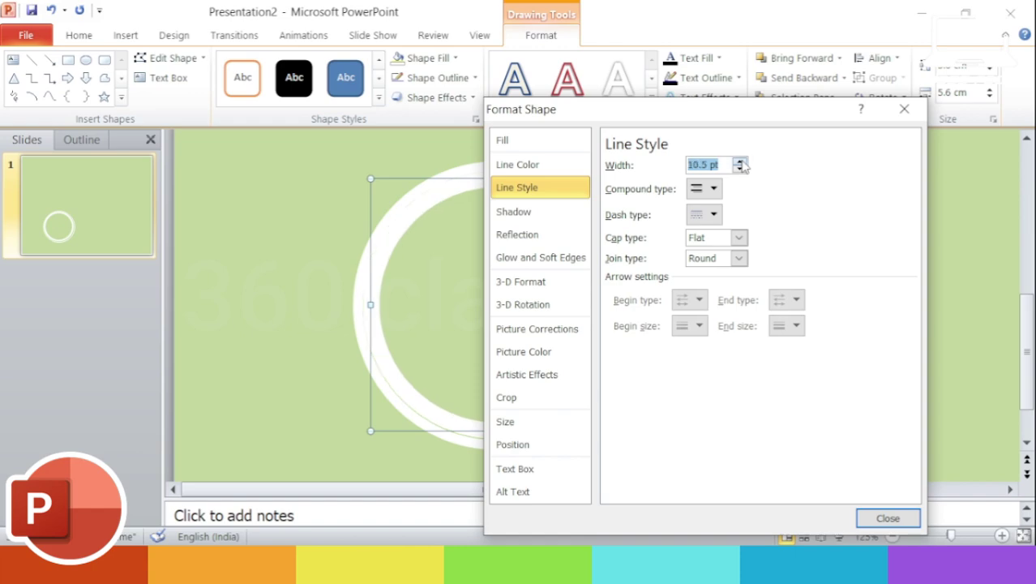
{"action": "left_click", "coordinate": [866, 517]}
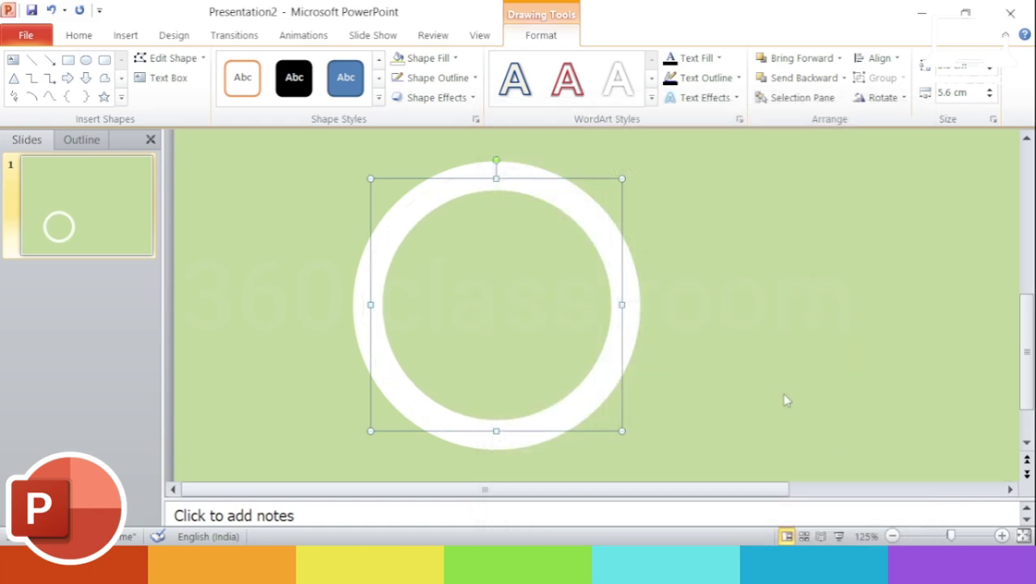
{"action": "left_click_drag", "start_coordinate": [606, 412], "coordinate": [590, 244]}
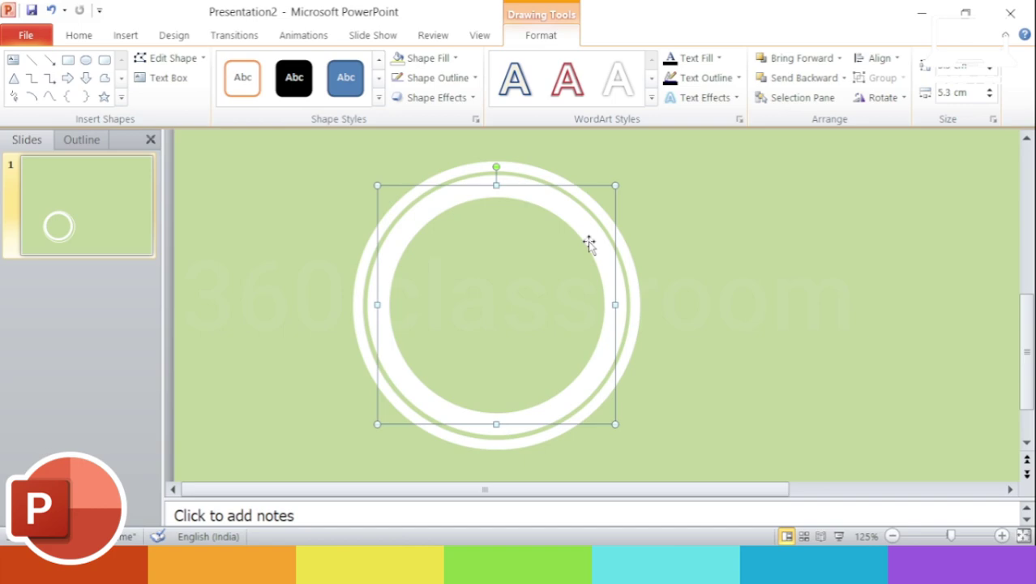
{"action": "left_click", "coordinate": [710, 286]}
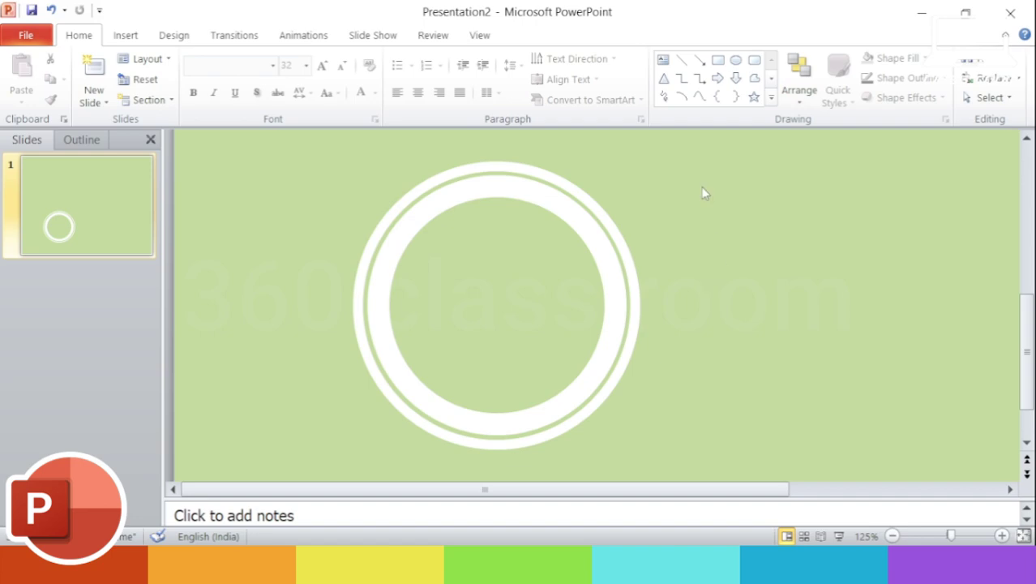
Step: Draw a vertical line through the wheel's centre and make it white, 6 pt
{"action": "left_click", "coordinate": [683, 65]}
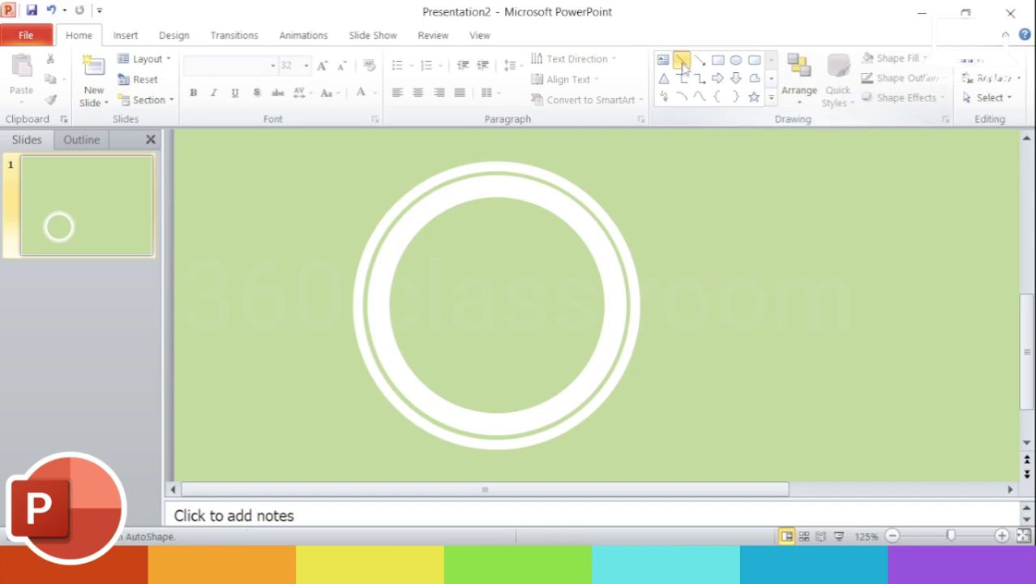
{"action": "left_click_drag", "start_coordinate": [494, 186], "coordinate": [496, 423]}
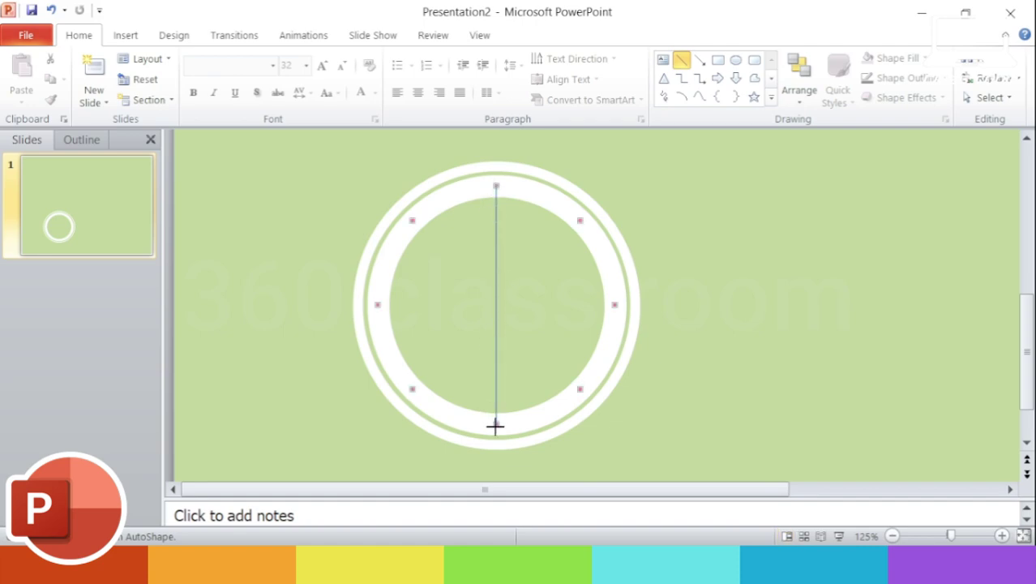
{"action": "left_click", "coordinate": [543, 37]}
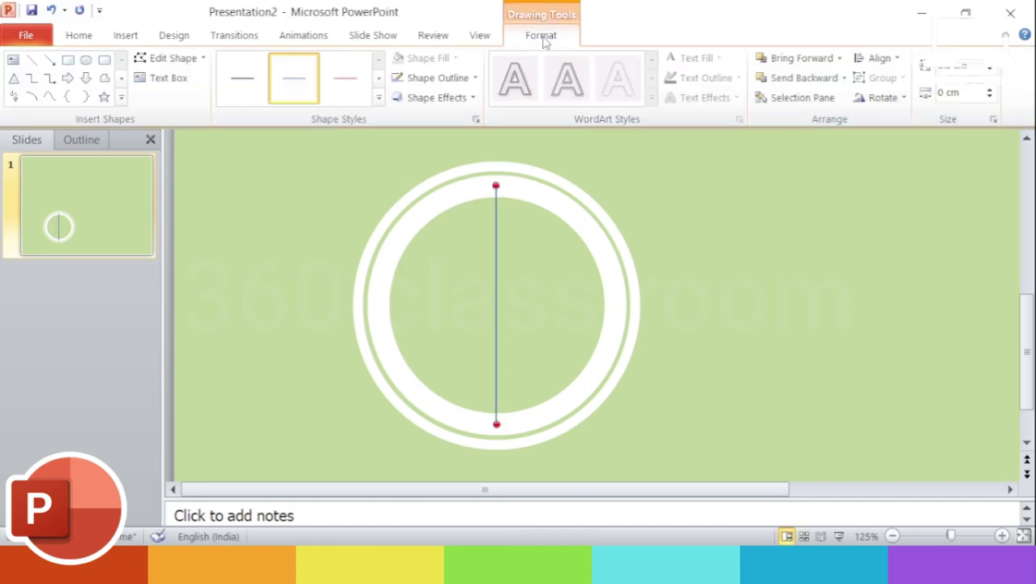
{"action": "left_click", "coordinate": [464, 78]}
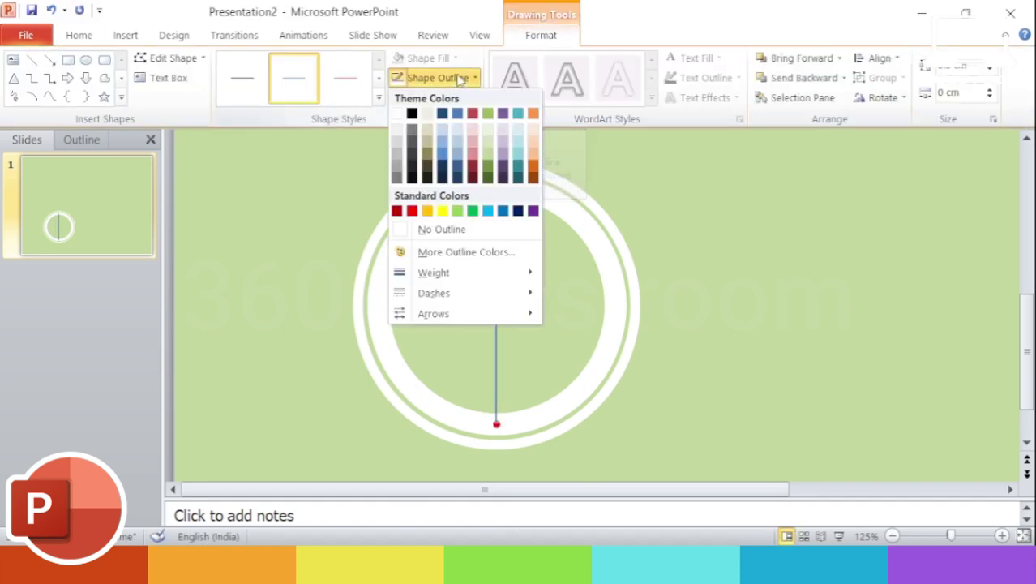
{"action": "left_click", "coordinate": [398, 114]}
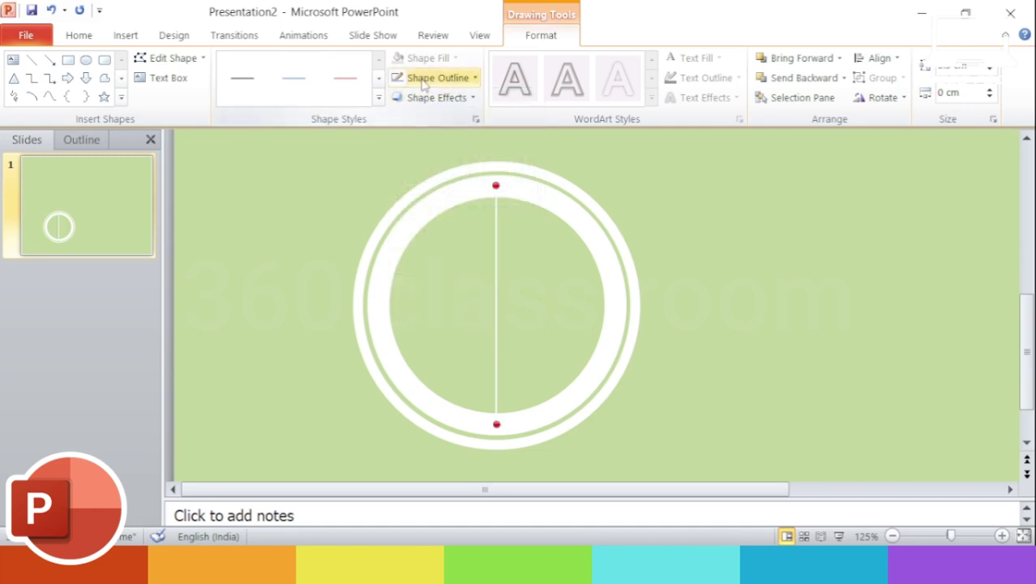
{"action": "left_click", "coordinate": [476, 79]}
{"action": "mouse_move", "coordinate": [464, 272]}
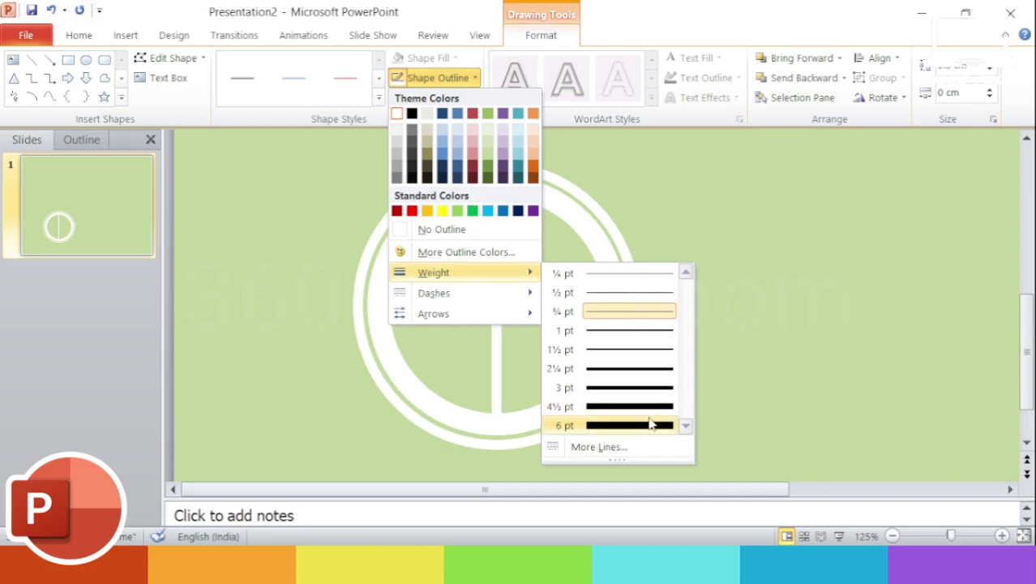
{"action": "left_click", "coordinate": [651, 424]}
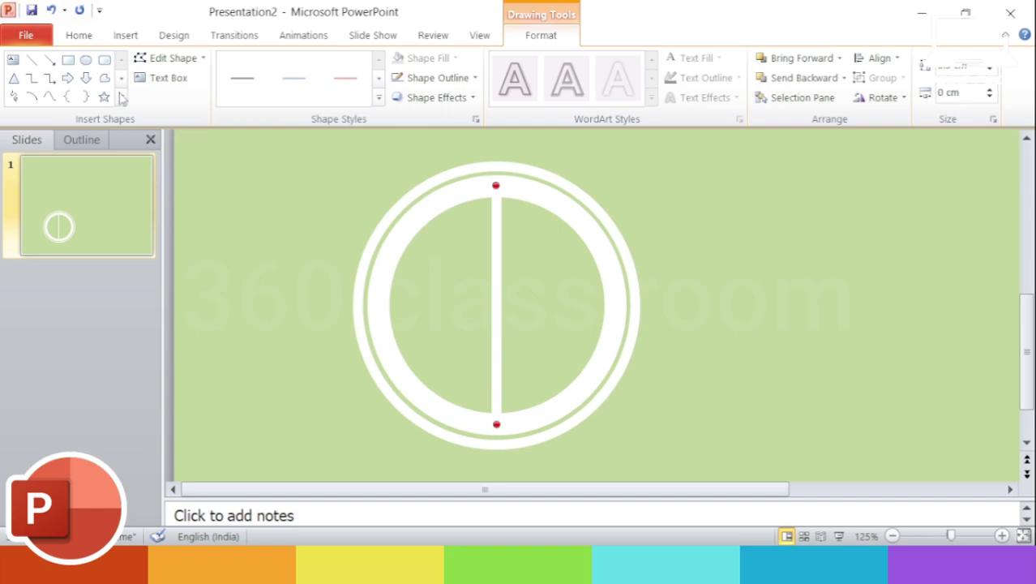
Step: Add two crossing diagonal spokes through the centre, each white and 6 pt
{"action": "left_click", "coordinate": [33, 63]}
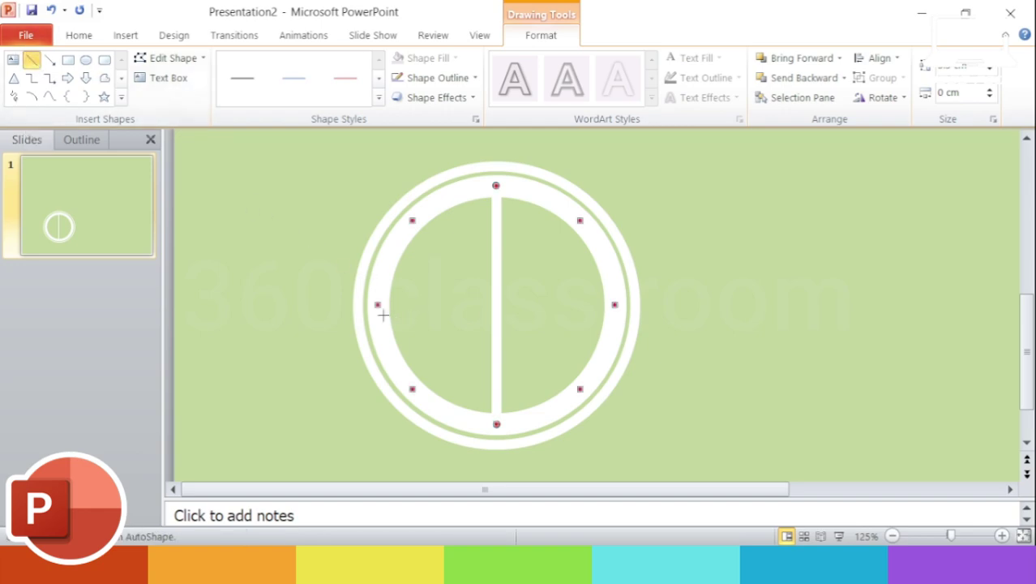
{"action": "mouse_move", "coordinate": [412, 388]}
{"action": "left_mouse_down"}
{"action": "mouse_move", "coordinate": [555, 224]}
{"action": "mouse_move", "coordinate": [580, 220]}
{"action": "left_mouse_up"}
{"action": "left_click", "coordinate": [437, 78]}
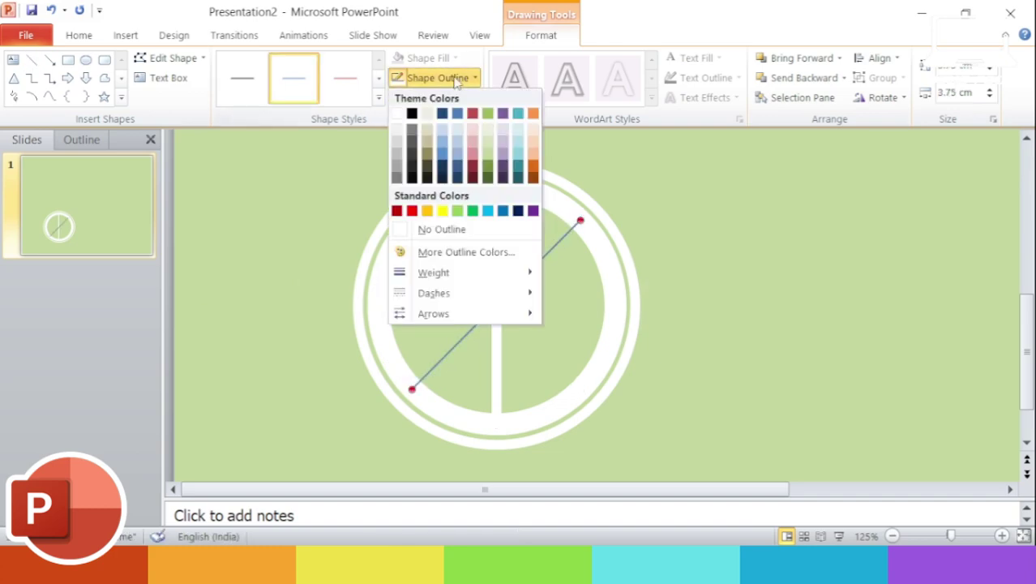
{"action": "left_click", "coordinate": [405, 113]}
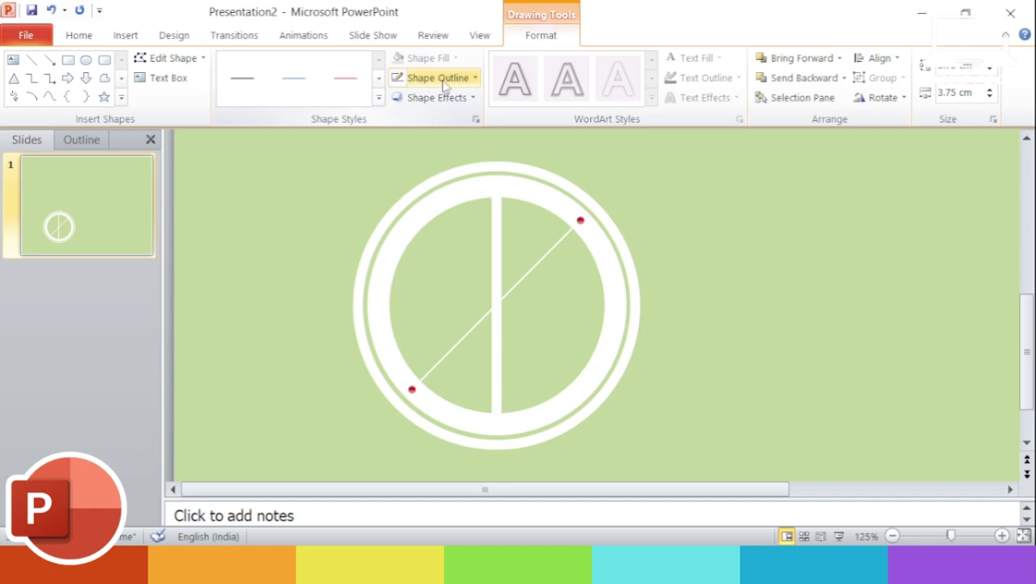
{"action": "left_click", "coordinate": [438, 78]}
{"action": "mouse_move", "coordinate": [433, 272]}
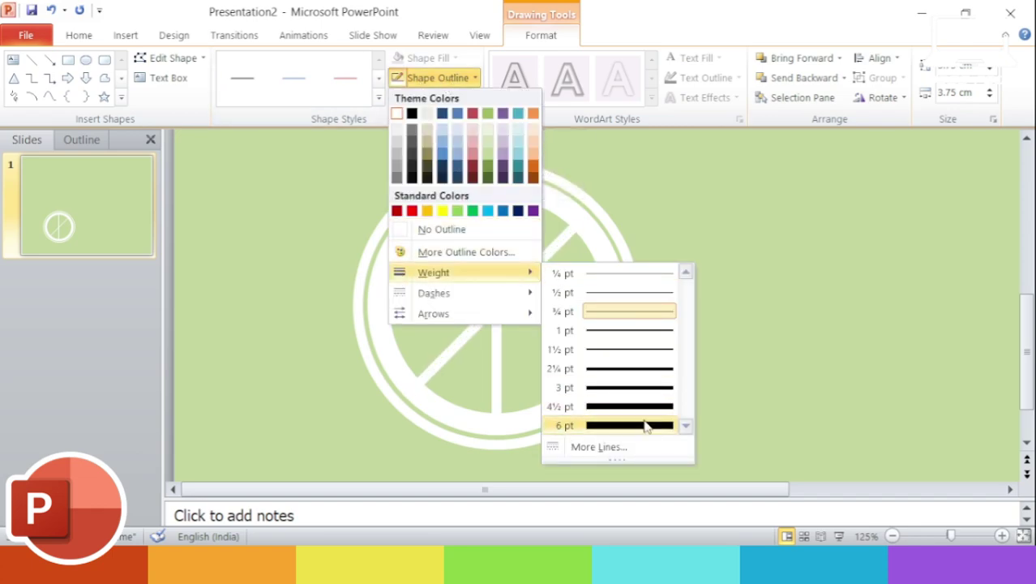
{"action": "left_click", "coordinate": [646, 427]}
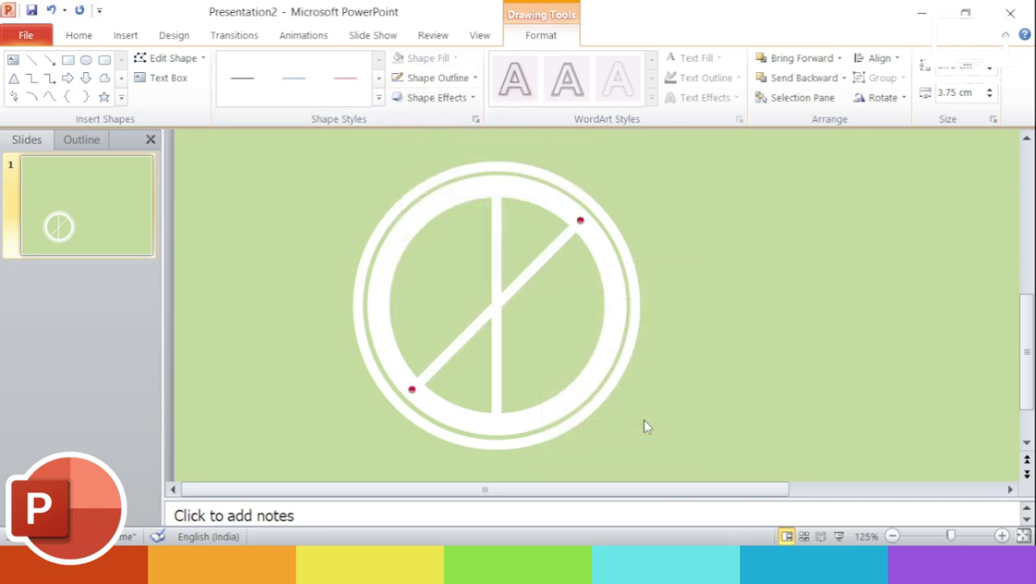
{"action": "left_click", "coordinate": [31, 59]}
{"action": "left_click_drag", "start_coordinate": [413, 219], "coordinate": [582, 382]}
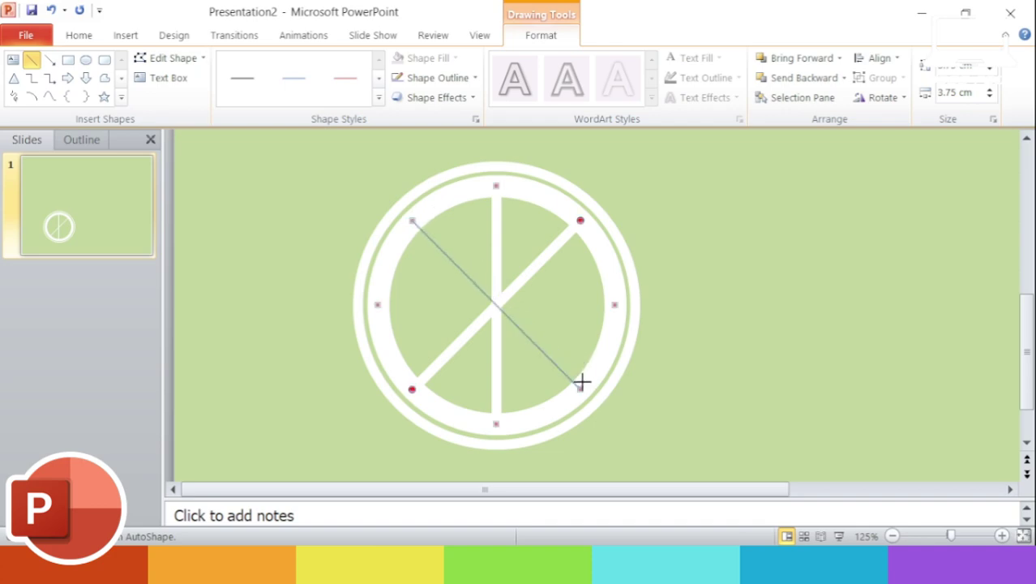
{"action": "left_click", "coordinate": [448, 80]}
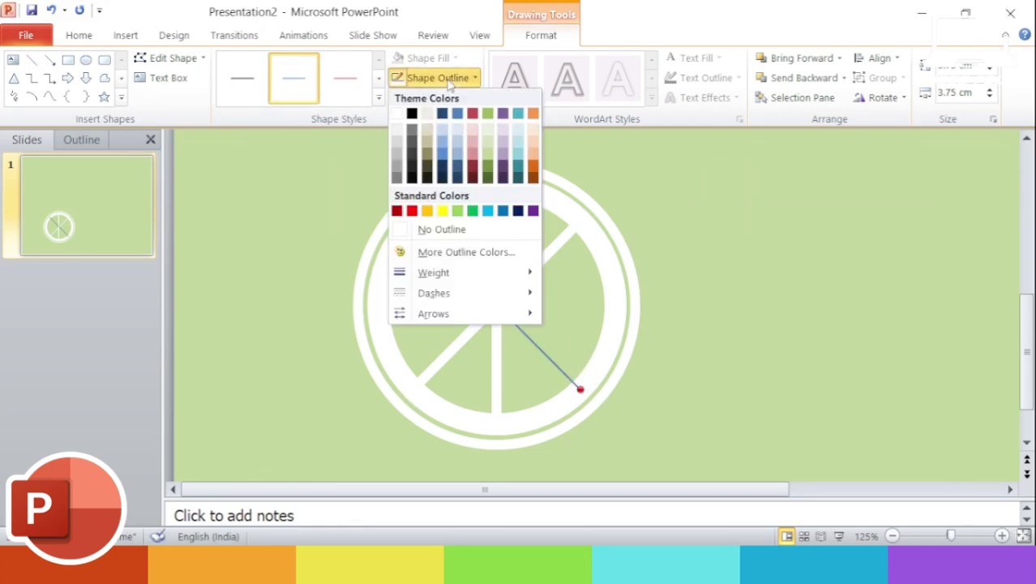
{"action": "mouse_move", "coordinate": [434, 273]}
{"action": "left_click", "coordinate": [638, 426]}
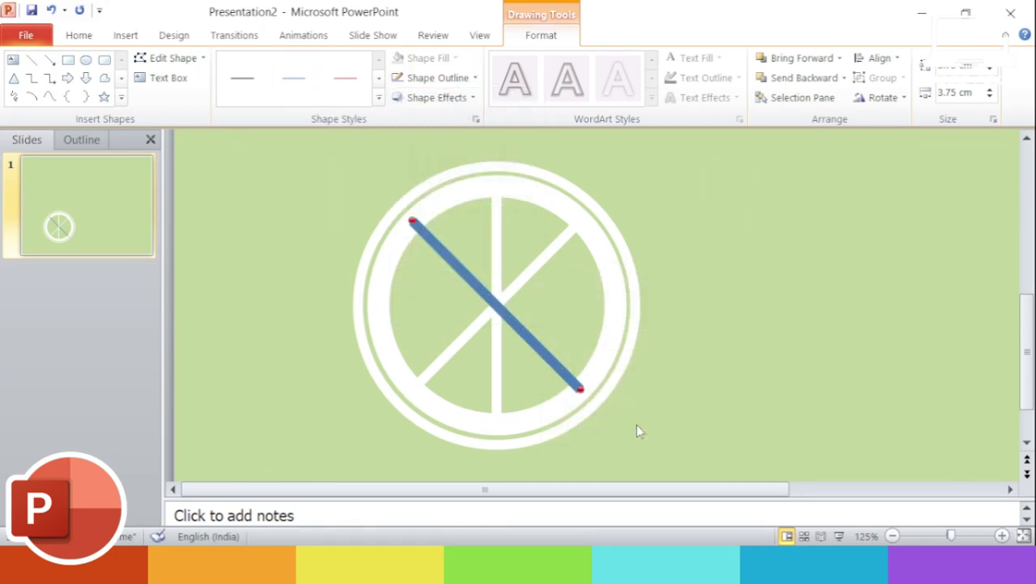
{"action": "left_click", "coordinate": [438, 78]}
{"action": "left_click", "coordinate": [397, 114]}
{"action": "left_click", "coordinate": [727, 319]}
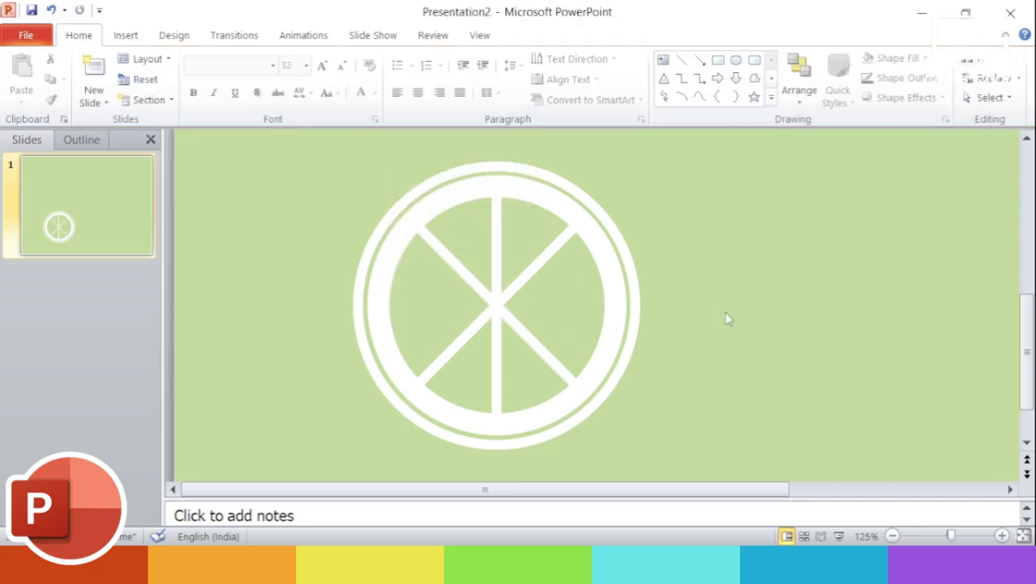
Step: Add a horizontal spoke across the wheel's centre at 6 pt weight
{"action": "left_click", "coordinate": [681, 60]}
{"action": "left_click_drag", "start_coordinate": [615, 300], "coordinate": [616, 300]}
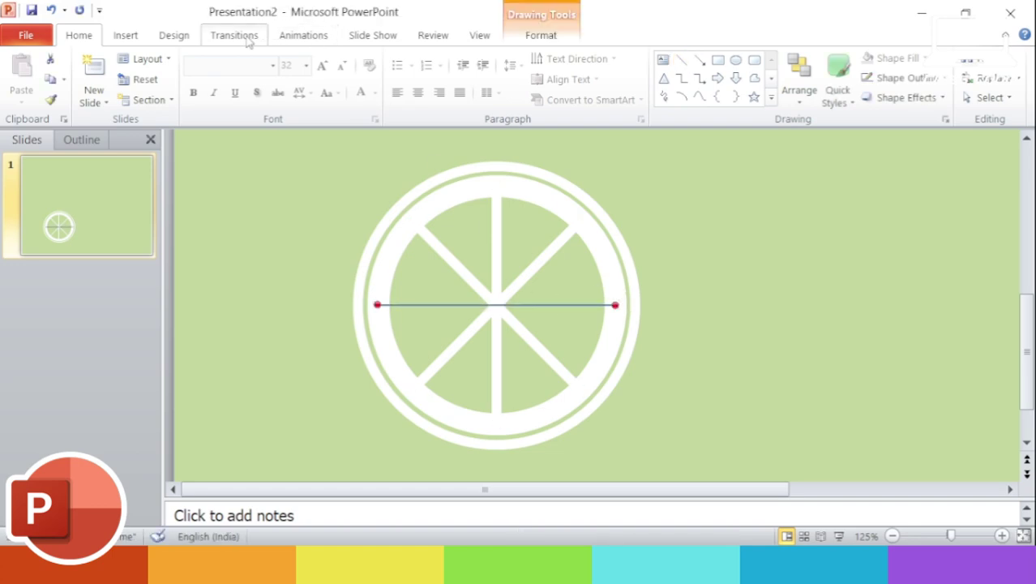
{"action": "left_click", "coordinate": [564, 38]}
{"action": "left_click", "coordinate": [438, 77]}
{"action": "mouse_move", "coordinate": [434, 273]}
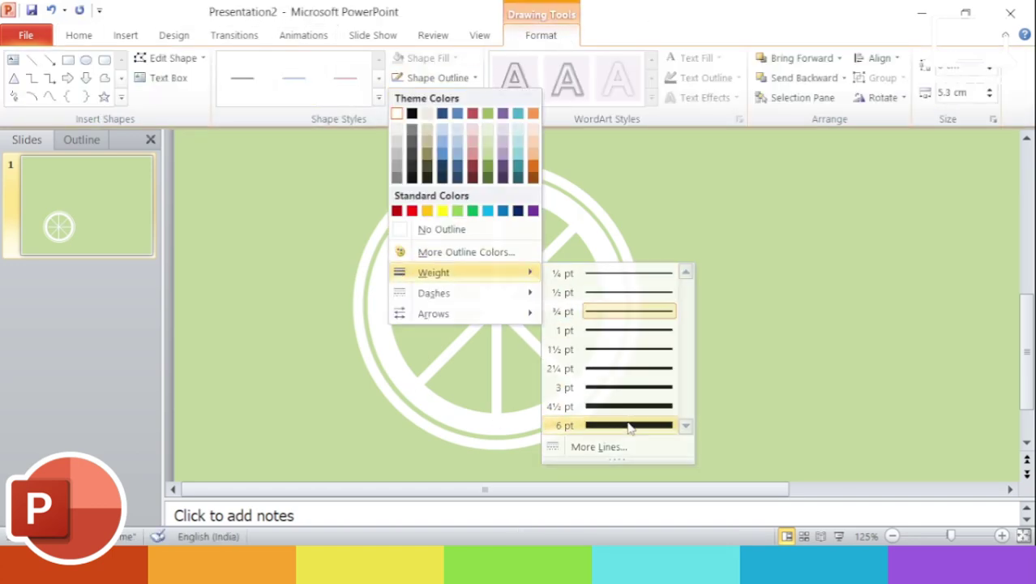
{"action": "left_click", "coordinate": [567, 424]}
{"action": "left_click", "coordinate": [718, 375]}
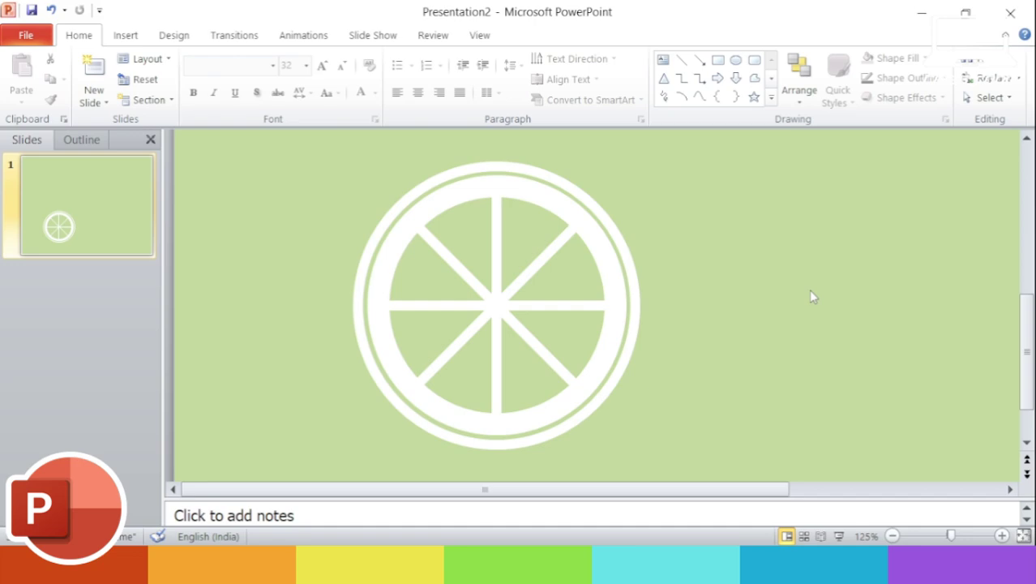
Step: Draw a hub circle over the spokes' crossing, fill it white and remove its outline
{"action": "left_click", "coordinate": [736, 61]}
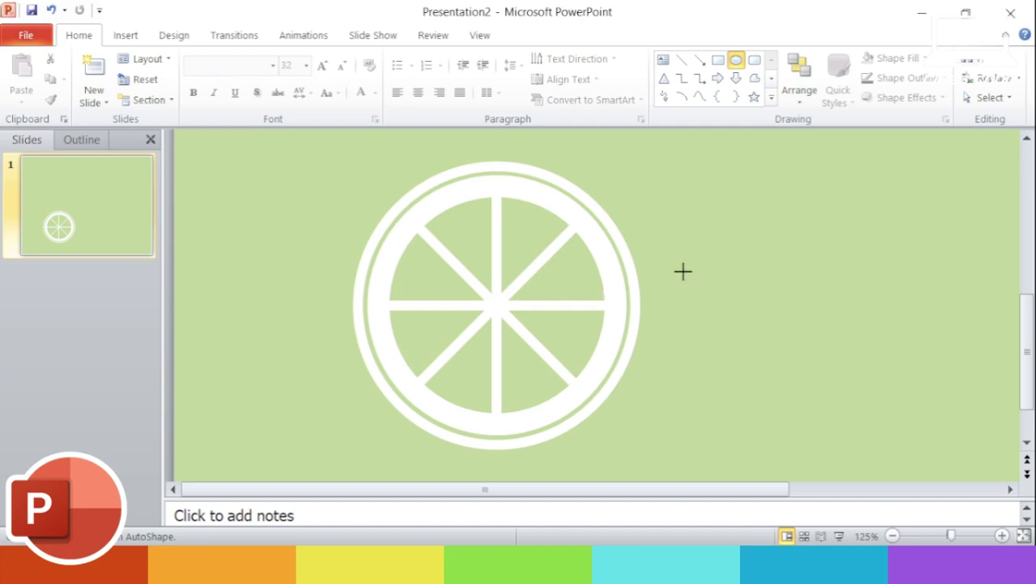
{"action": "mouse_move", "coordinate": [679, 263]}
{"action": "left_mouse_down"}
{"action": "mouse_move", "coordinate": [734, 317]}
{"action": "mouse_move", "coordinate": [495, 305]}
{"action": "left_mouse_up"}
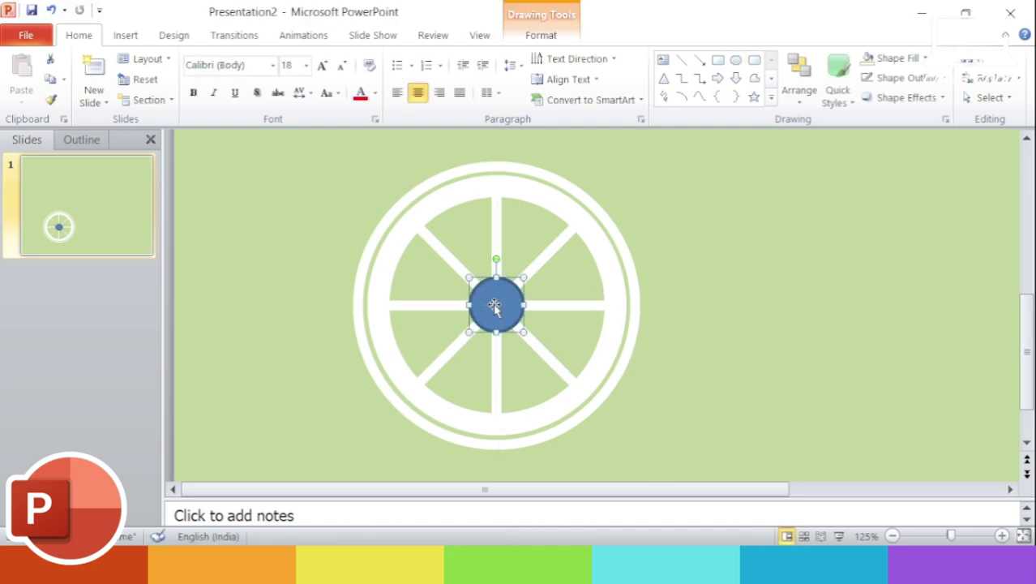
{"action": "left_click", "coordinate": [565, 39]}
{"action": "left_click", "coordinate": [457, 59]}
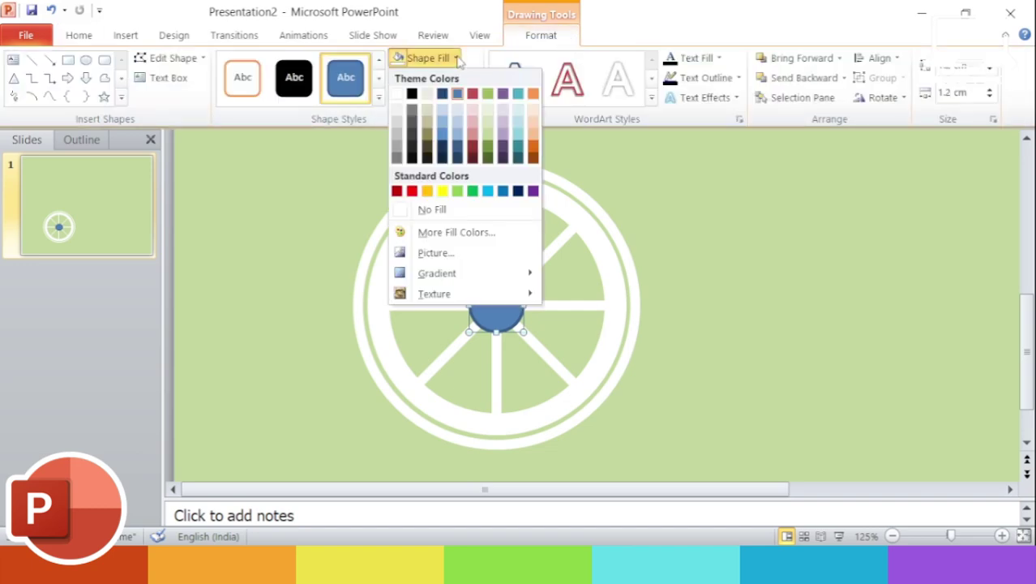
{"action": "left_click", "coordinate": [398, 93]}
{"action": "left_click", "coordinate": [438, 77]}
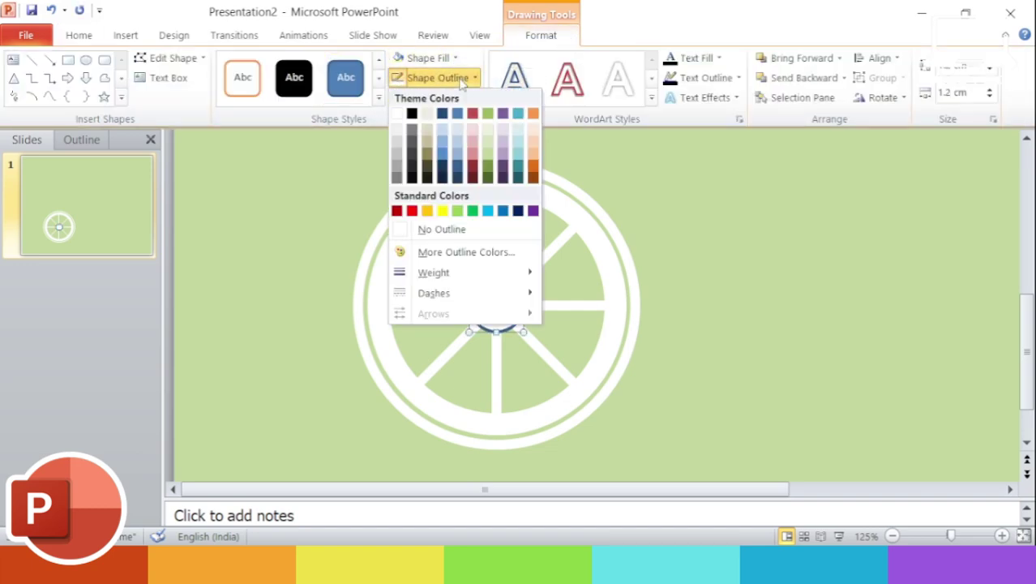
{"action": "left_click", "coordinate": [426, 235]}
{"action": "left_click", "coordinate": [771, 294]}
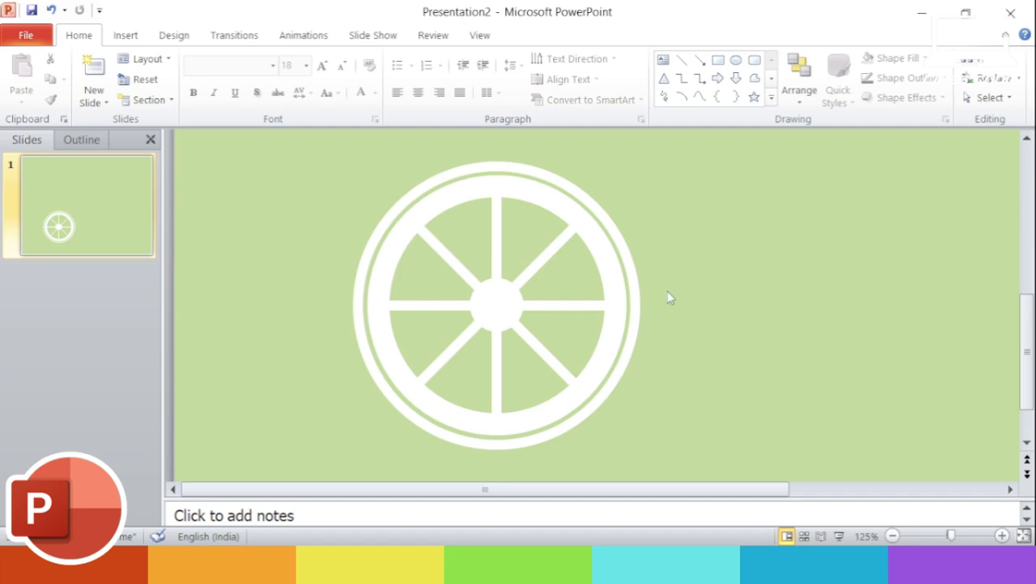
{"action": "left_click", "coordinate": [499, 307]}
{"action": "left_click", "coordinate": [438, 77]}
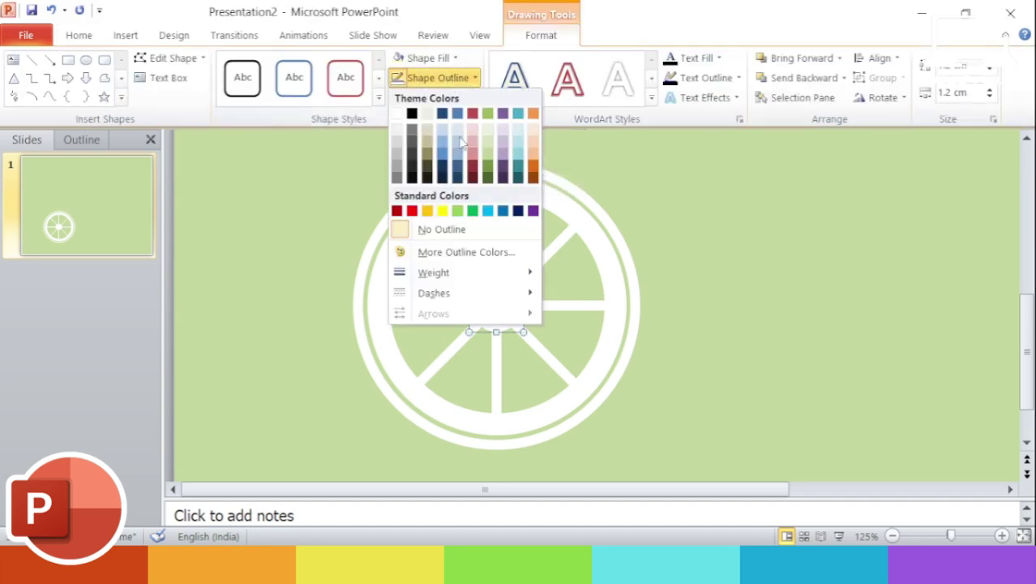
{"action": "left_click", "coordinate": [479, 230]}
{"action": "left_click", "coordinate": [697, 276]}
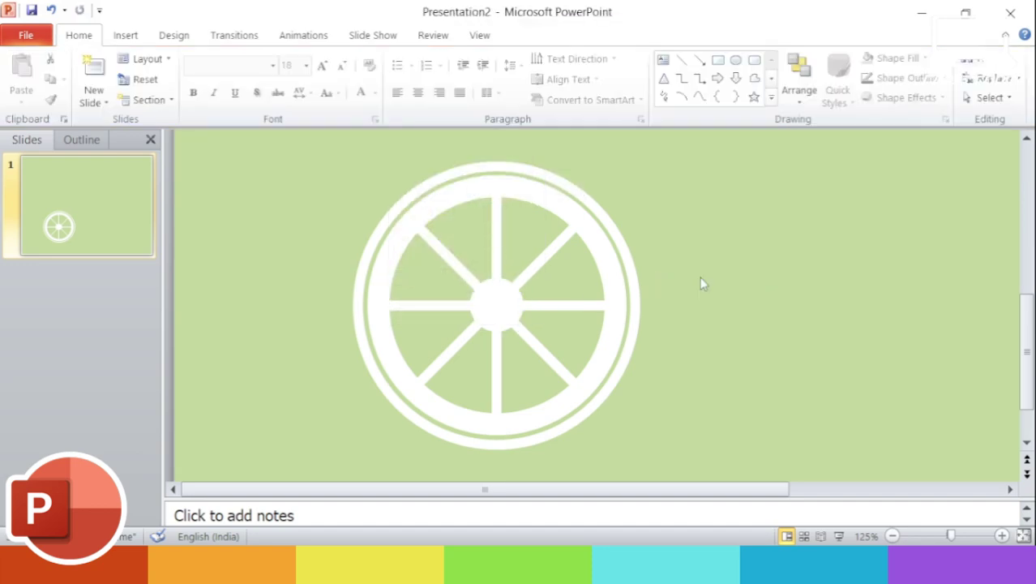
Step: Draw a small circle on the hub, fill it light olive green and remove its outline
{"action": "left_click", "coordinate": [739, 65]}
{"action": "mouse_move", "coordinate": [688, 236]}
{"action": "left_mouse_down"}
{"action": "mouse_move", "coordinate": [716, 264]}
{"action": "mouse_move", "coordinate": [498, 301]}
{"action": "left_mouse_up"}
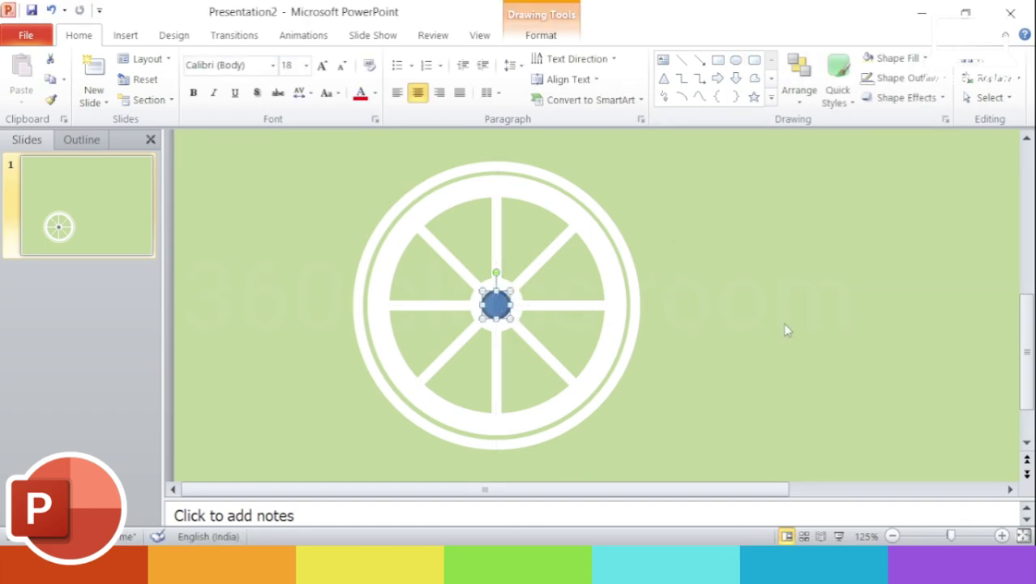
{"action": "left_click", "coordinate": [564, 36]}
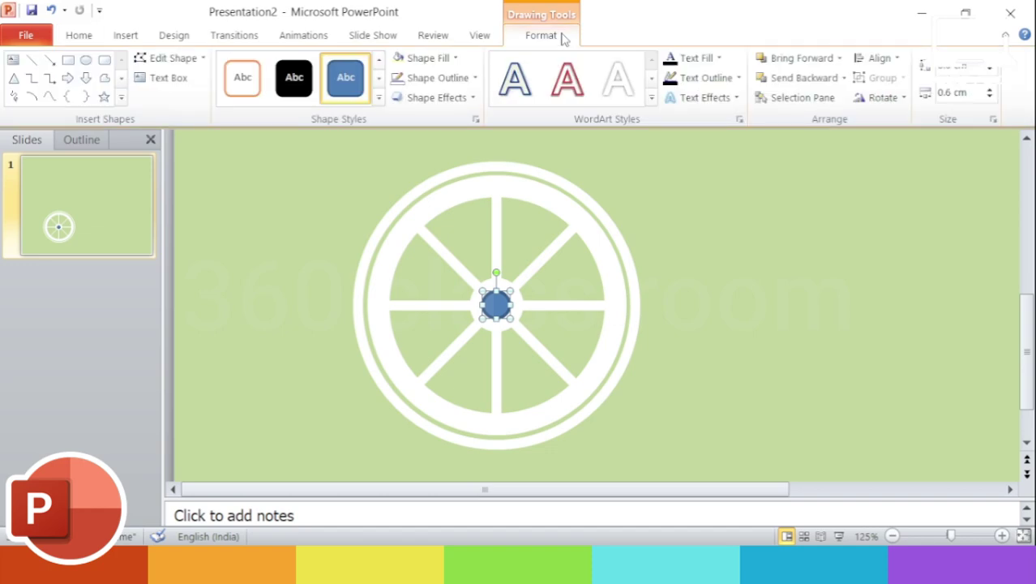
{"action": "left_click", "coordinate": [450, 60]}
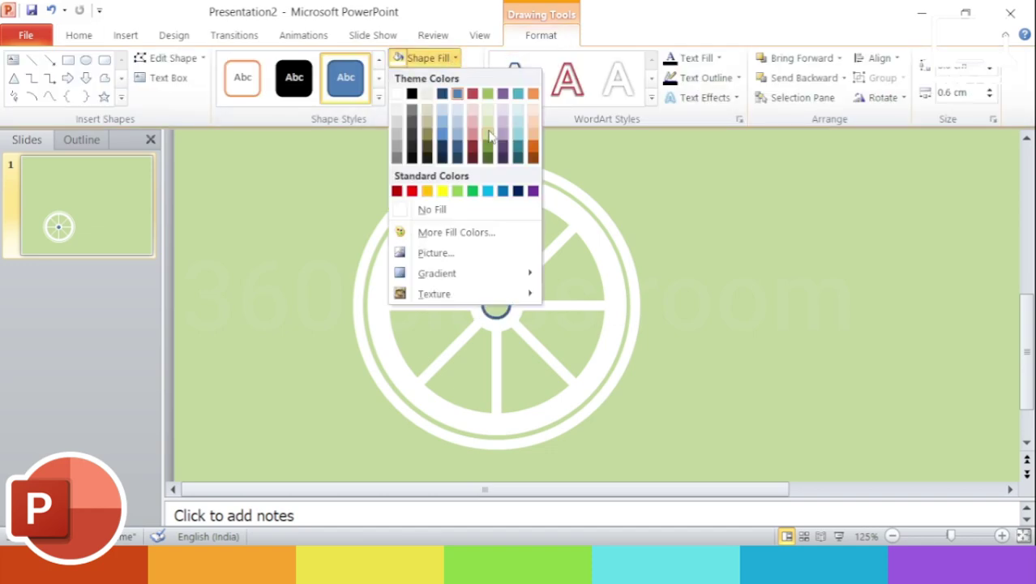
{"action": "left_click", "coordinate": [488, 132]}
{"action": "left_click", "coordinate": [454, 83]}
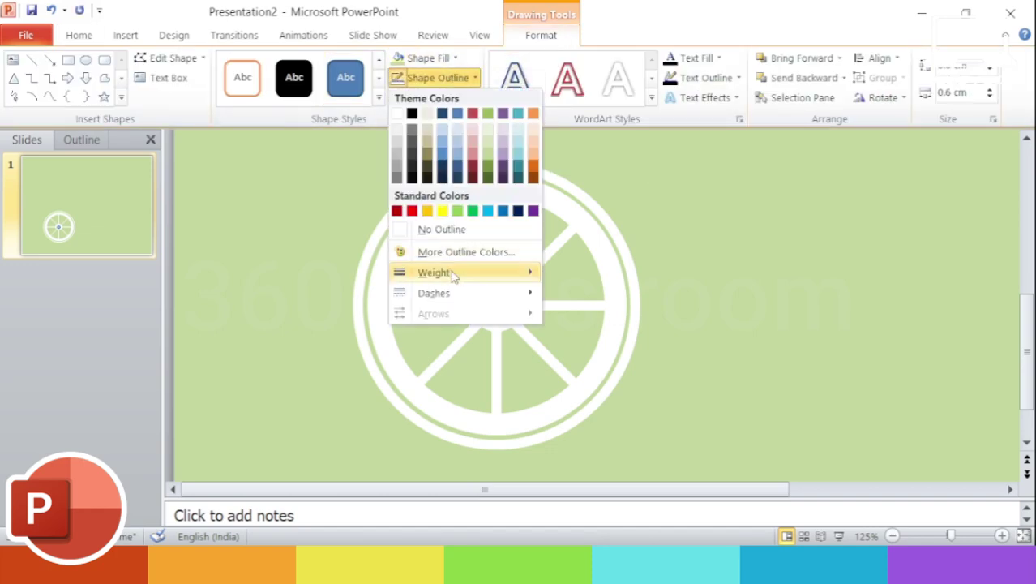
{"action": "left_click", "coordinate": [482, 235]}
{"action": "left_click", "coordinate": [752, 282]}
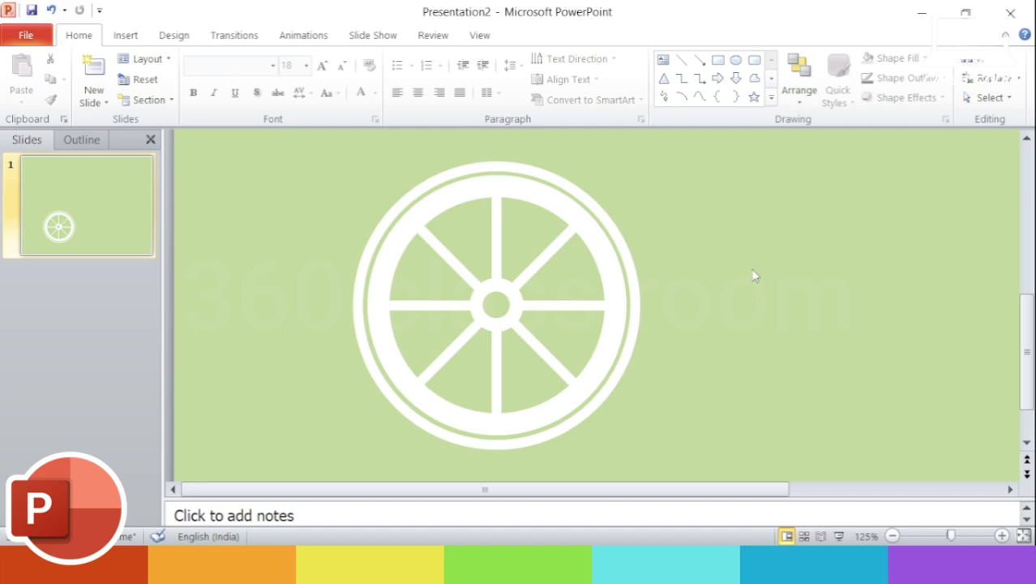
Step: Draw another small circle near the top right and drag it into the hub
{"action": "left_click", "coordinate": [735, 60]}
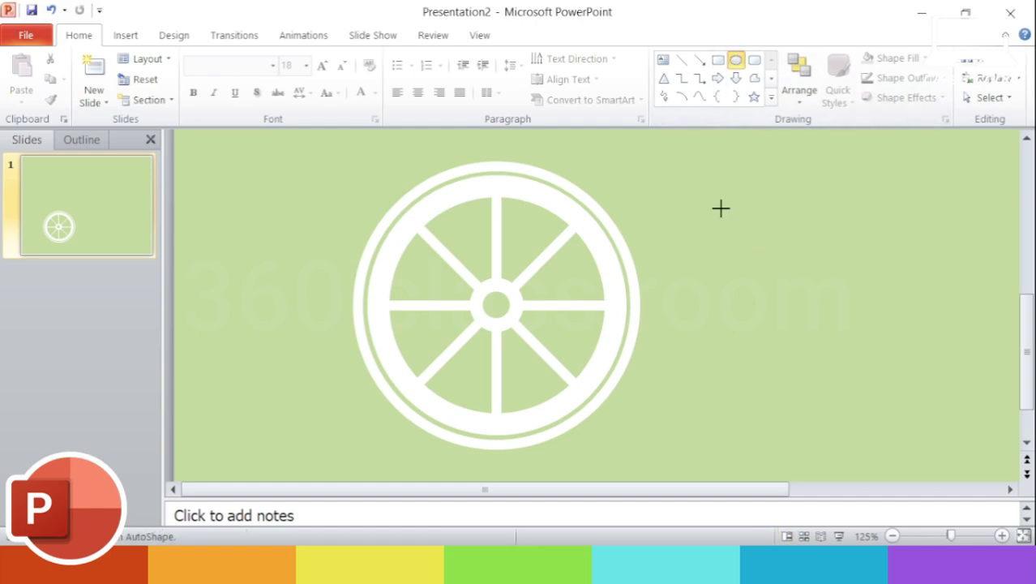
{"action": "left_click_drag", "start_coordinate": [721, 209], "coordinate": [748, 242]}
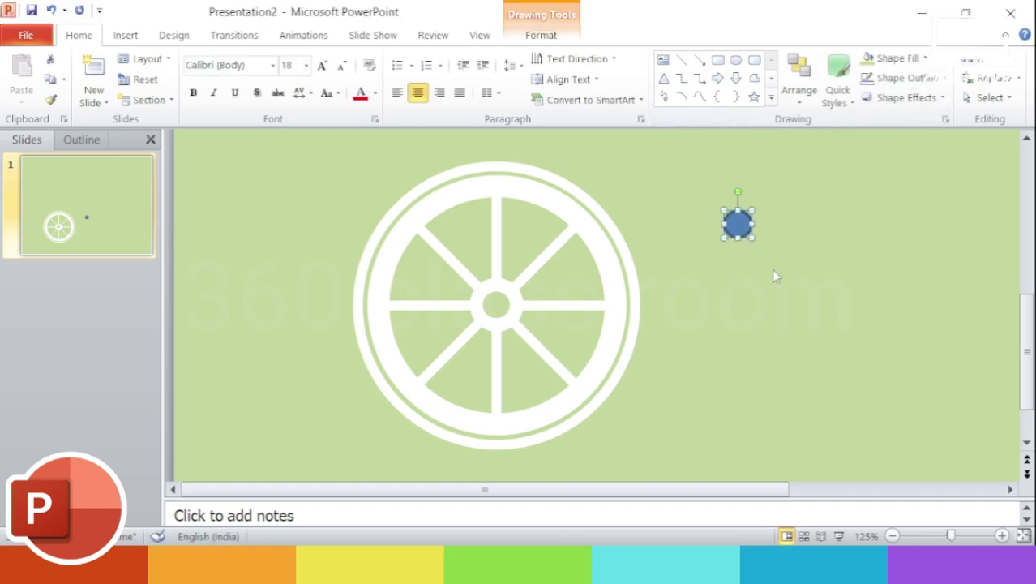
{"action": "left_click_drag", "start_coordinate": [738, 224], "coordinate": [496, 304]}
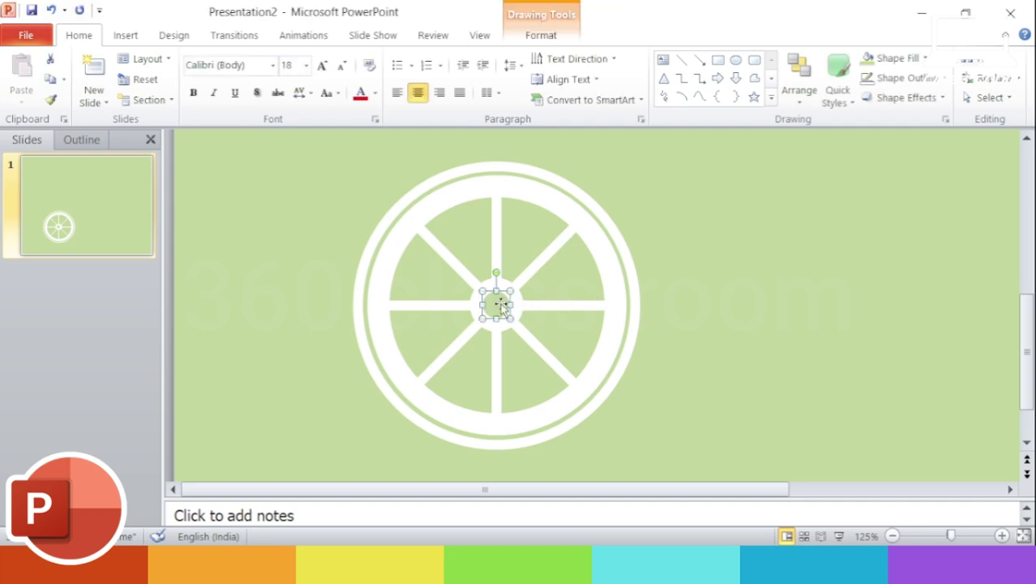
{"action": "left_click", "coordinate": [658, 183]}
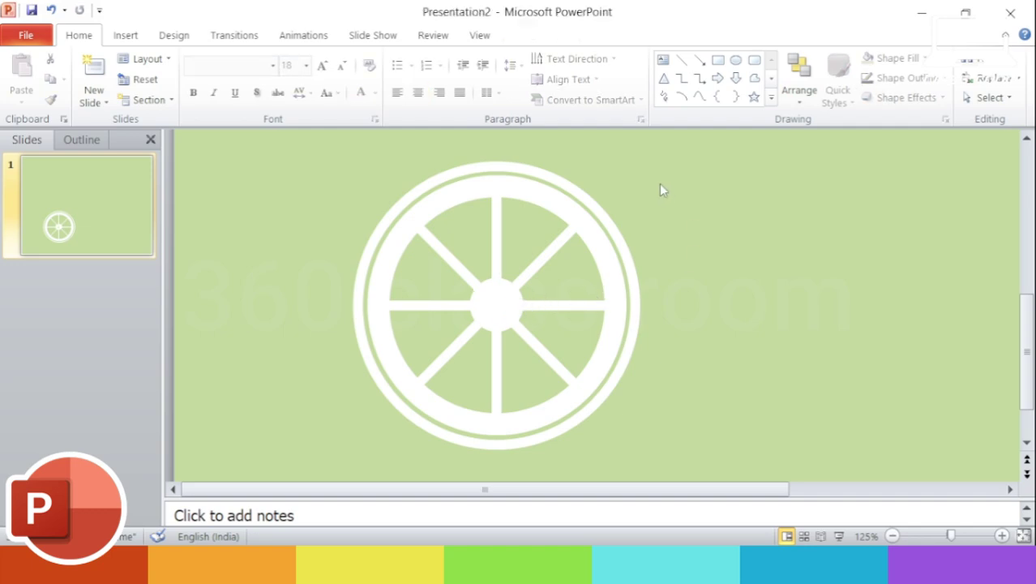
Step: Draw a further small circle, fill it olive green, move it into the hub and remove its outline
{"action": "left_click", "coordinate": [736, 60]}
{"action": "left_click_drag", "start_coordinate": [695, 209], "coordinate": [726, 238]}
{"action": "left_click", "coordinate": [541, 35]}
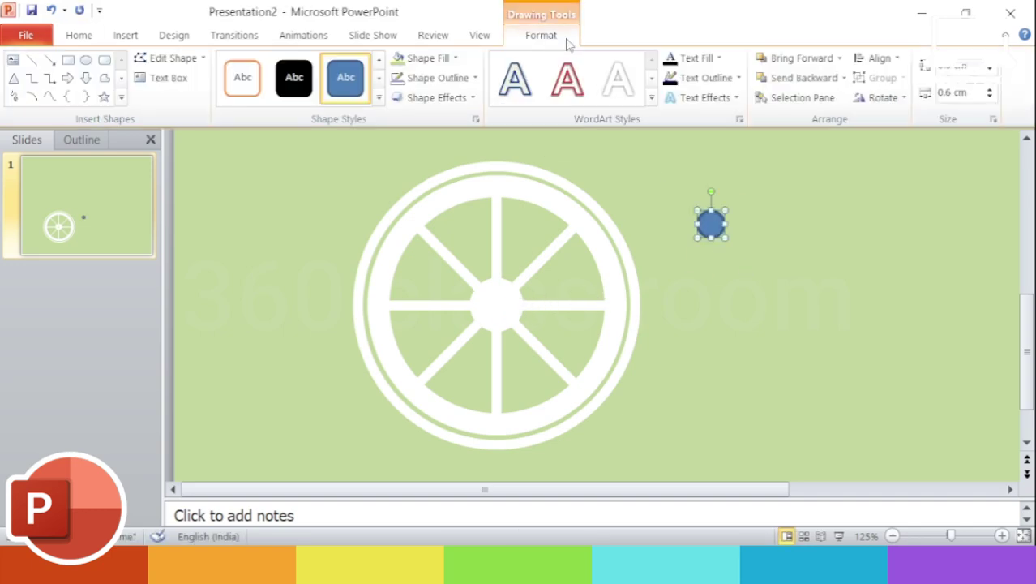
{"action": "left_click", "coordinate": [427, 58]}
{"action": "left_click", "coordinate": [487, 131]}
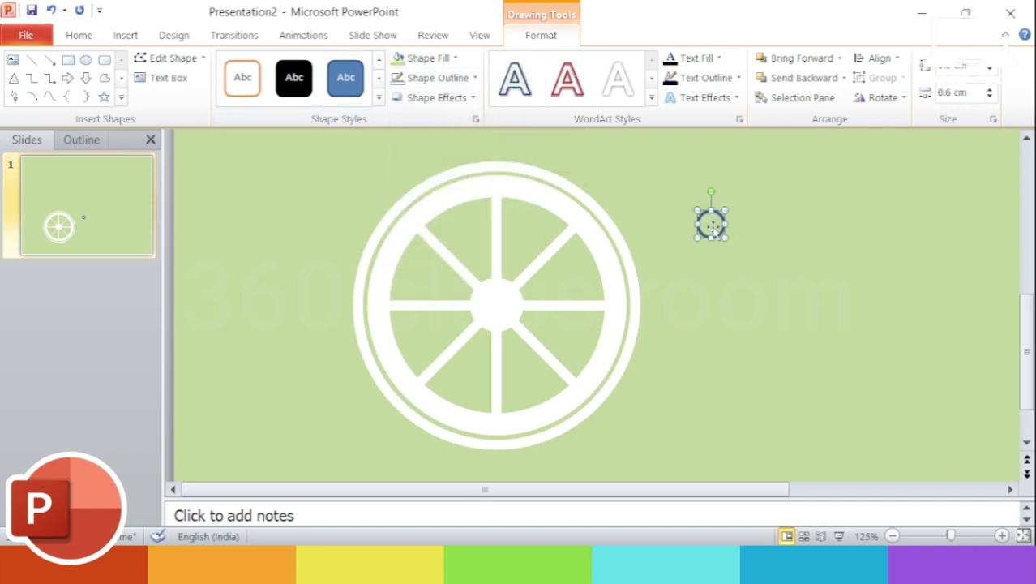
{"action": "left_click_drag", "start_coordinate": [710, 224], "coordinate": [498, 306]}
{"action": "left_click", "coordinate": [462, 78]}
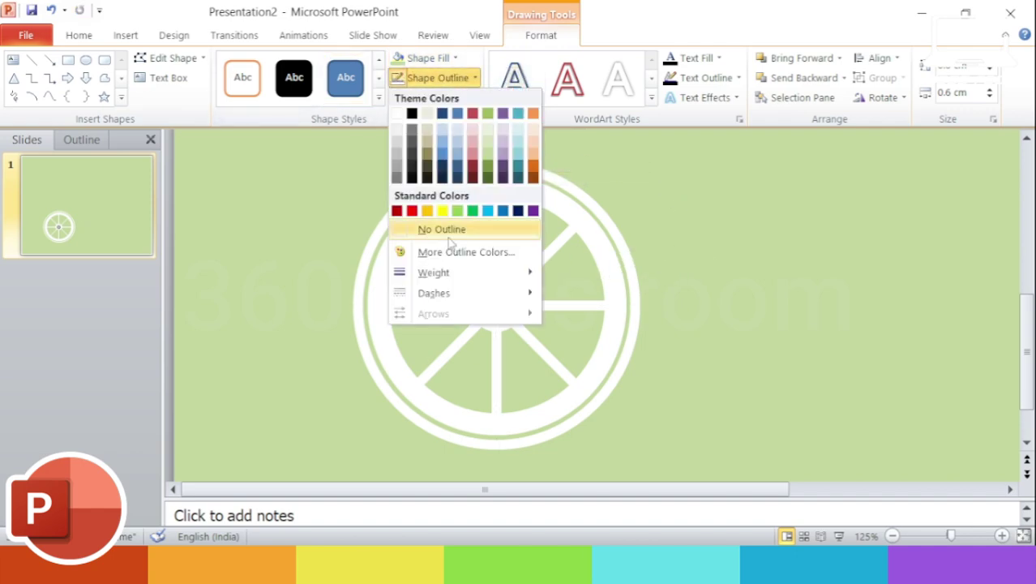
{"action": "left_click", "coordinate": [473, 230]}
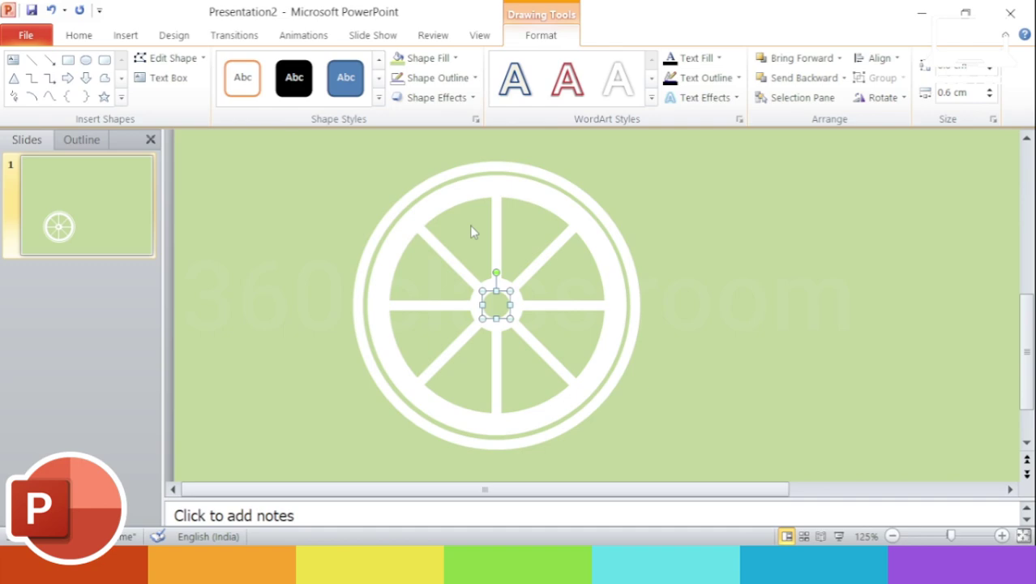
{"action": "left_click", "coordinate": [734, 266]}
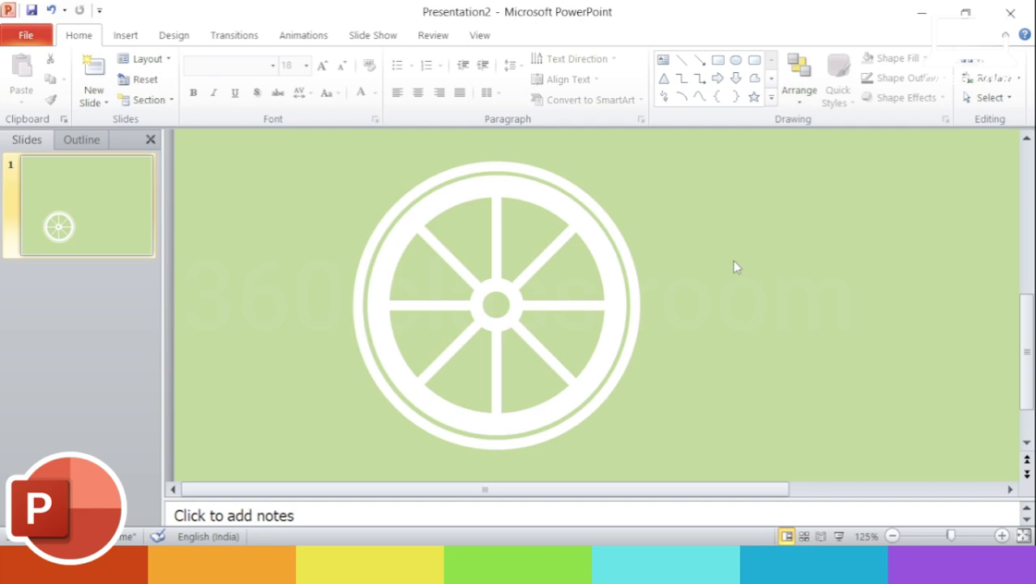
Step: Select all the rims, spokes and hub circles with Ctrl+A and group them
{"action": "key", "text": "ctrl+a"}
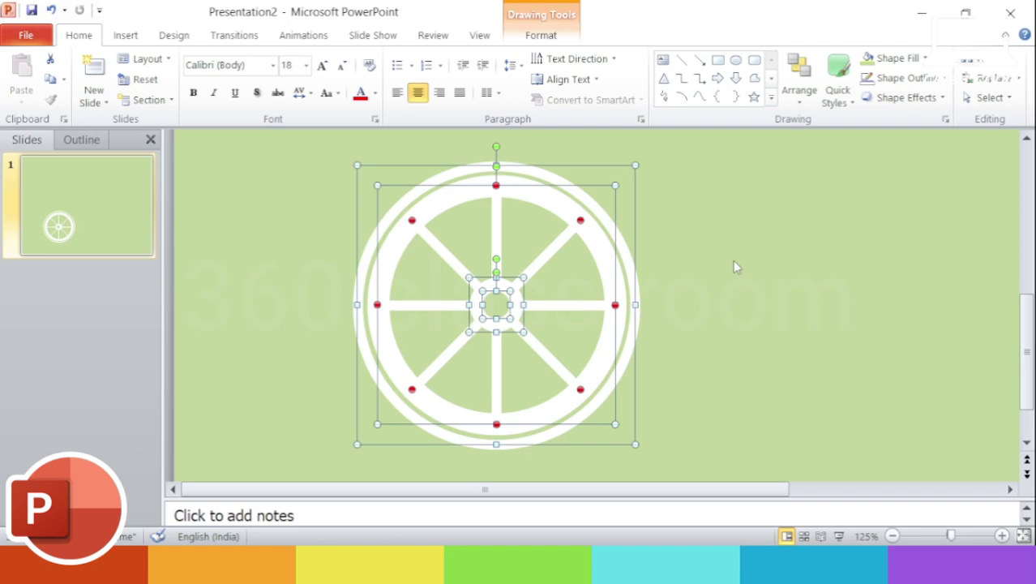
{"action": "right_click", "coordinate": [503, 305]}
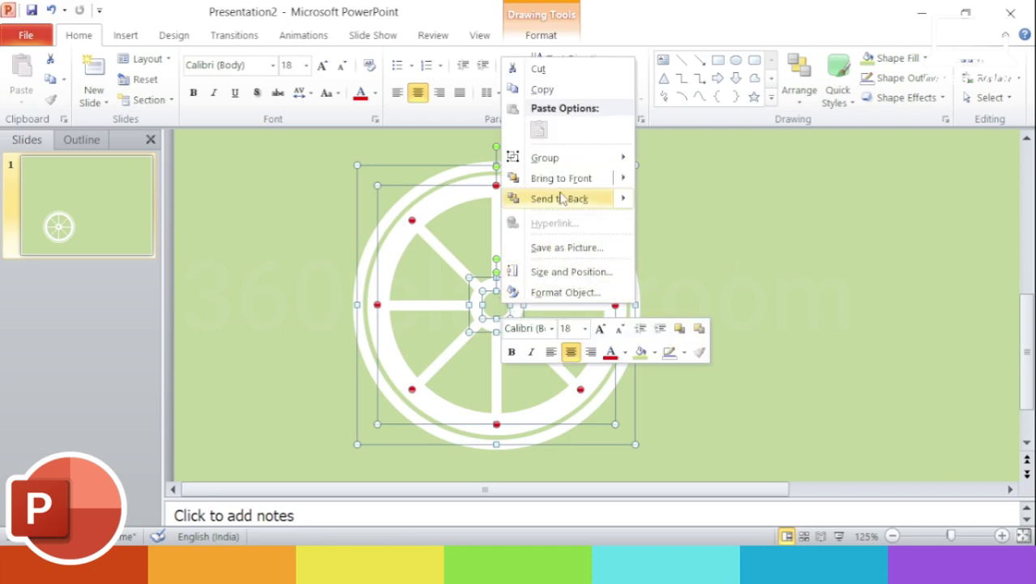
{"action": "mouse_move", "coordinate": [560, 158]}
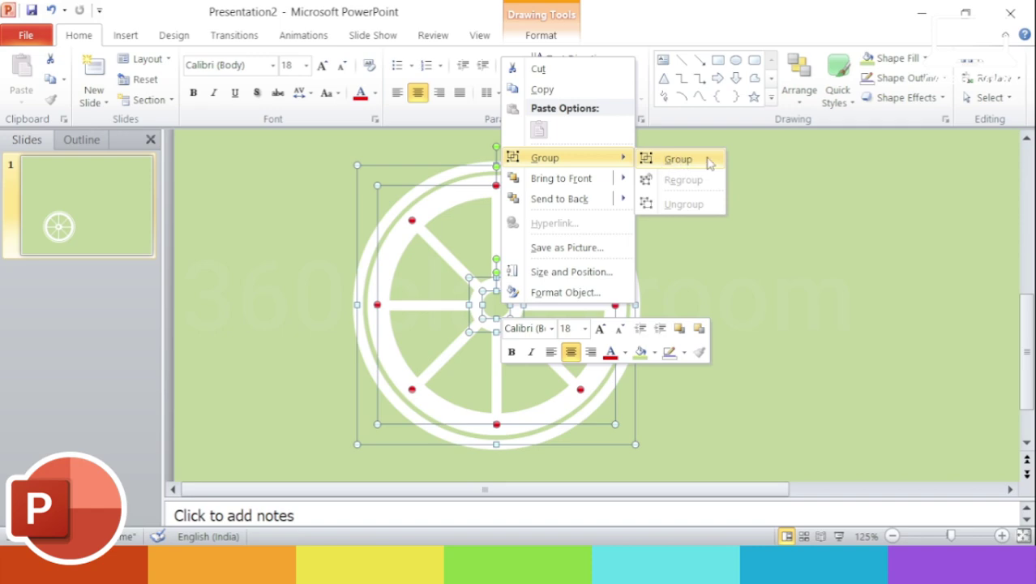
{"action": "left_click", "coordinate": [677, 159]}
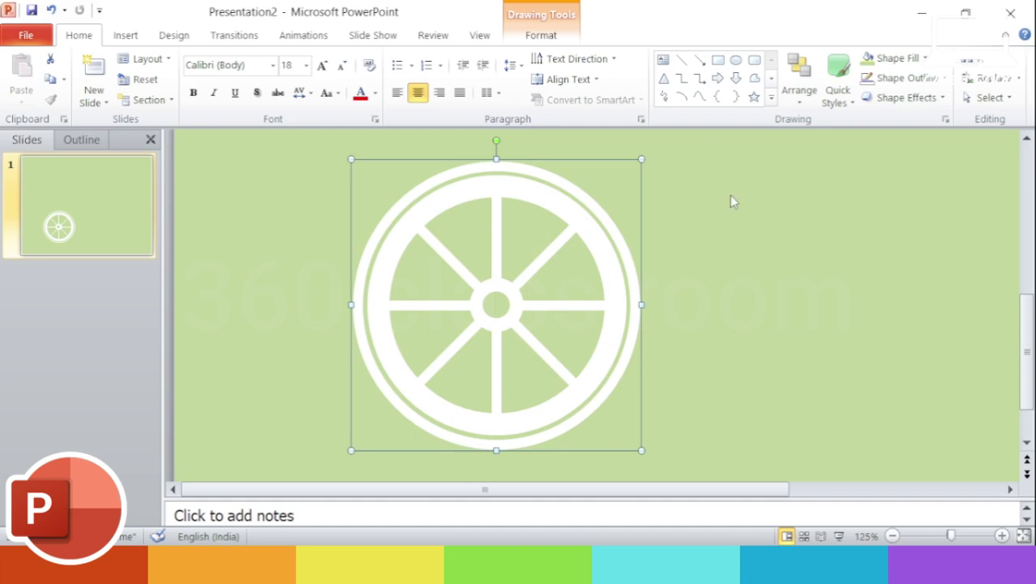
{"action": "scroll", "coordinate": [729, 196], "scroll_direction": "down", "scroll_amount": 5}
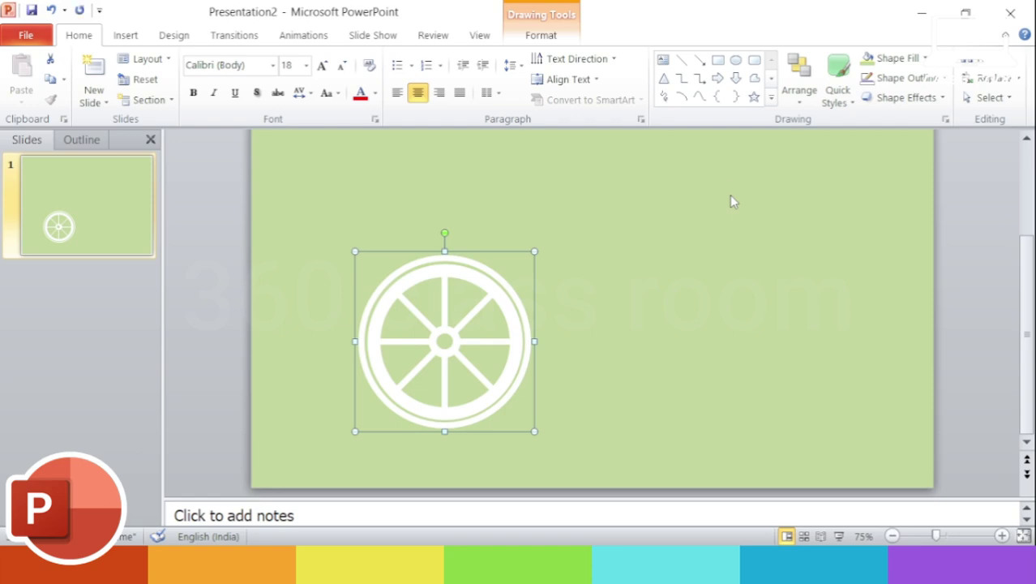
{"action": "left_click_drag", "start_coordinate": [504, 317], "coordinate": [564, 313]}
{"action": "key", "text": "ctrl+z"}
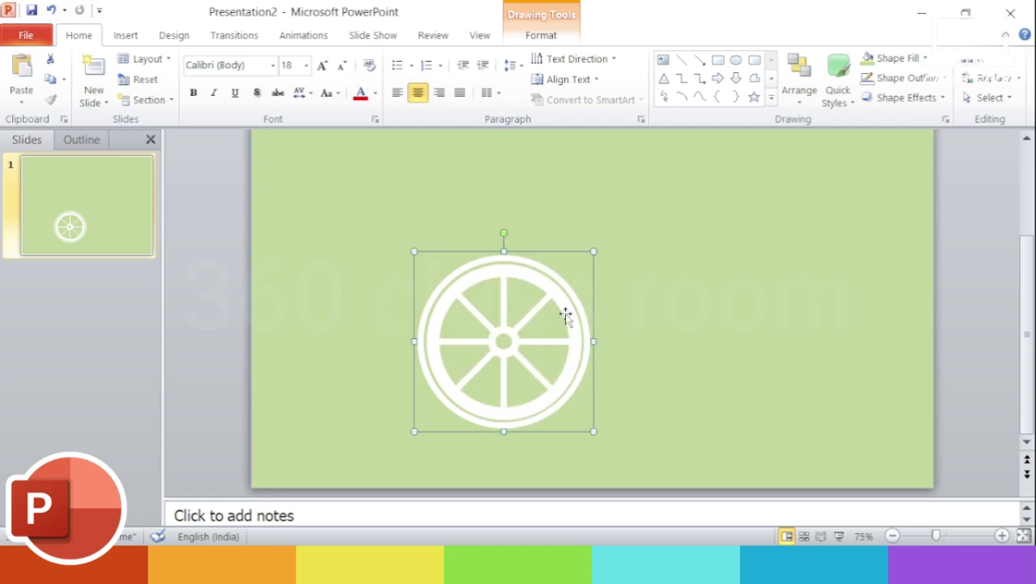
{"action": "key", "text": "ctrl+v"}
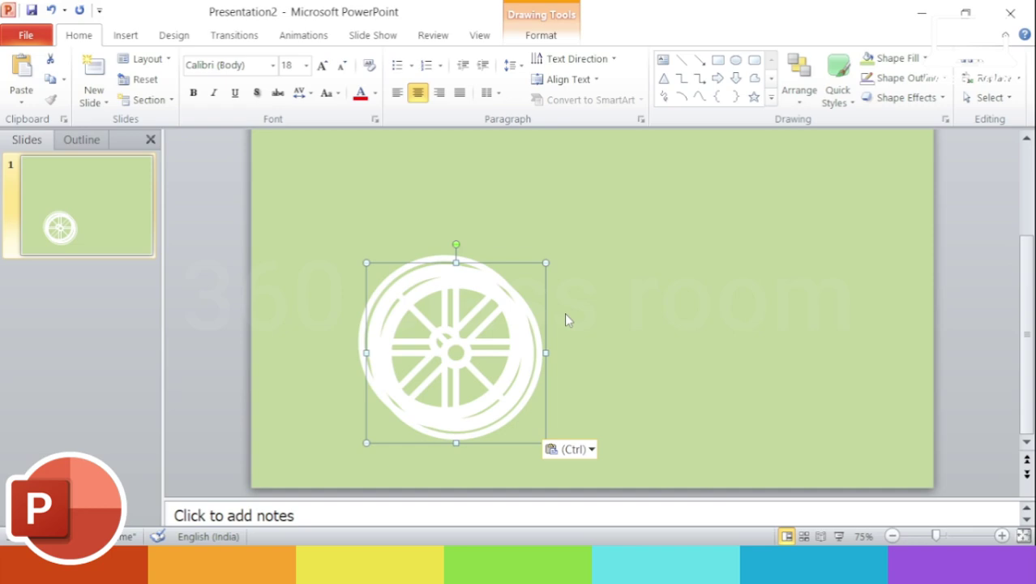
{"action": "mouse_move", "coordinate": [501, 332]}
{"action": "left_mouse_down"}
{"action": "mouse_move", "coordinate": [774, 328]}
{"action": "mouse_move", "coordinate": [736, 336]}
{"action": "left_mouse_up"}
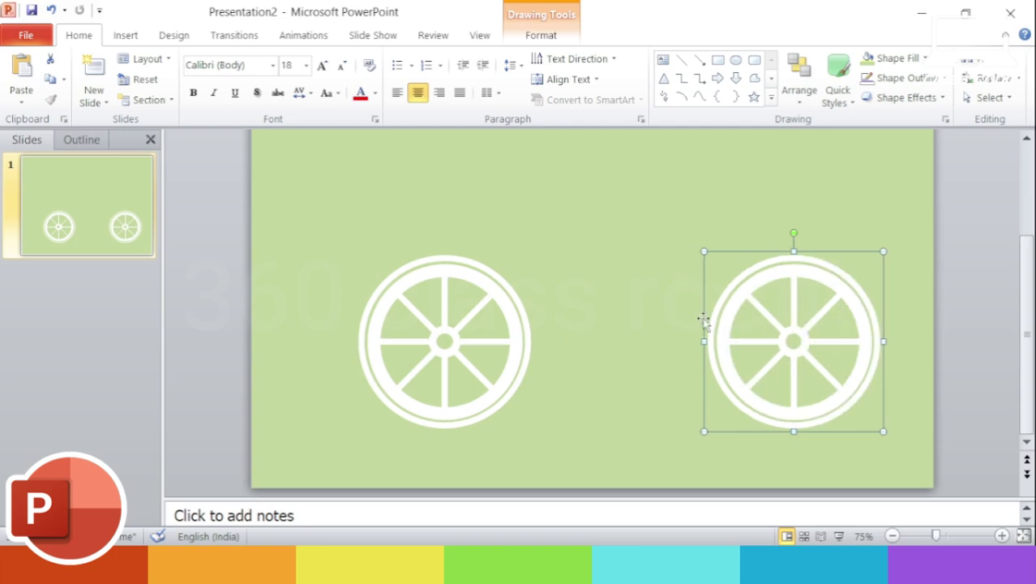
{"action": "scroll", "coordinate": [673, 292], "scroll_direction": "down", "scroll_amount": 2}
{"action": "left_click", "coordinate": [641, 264]}
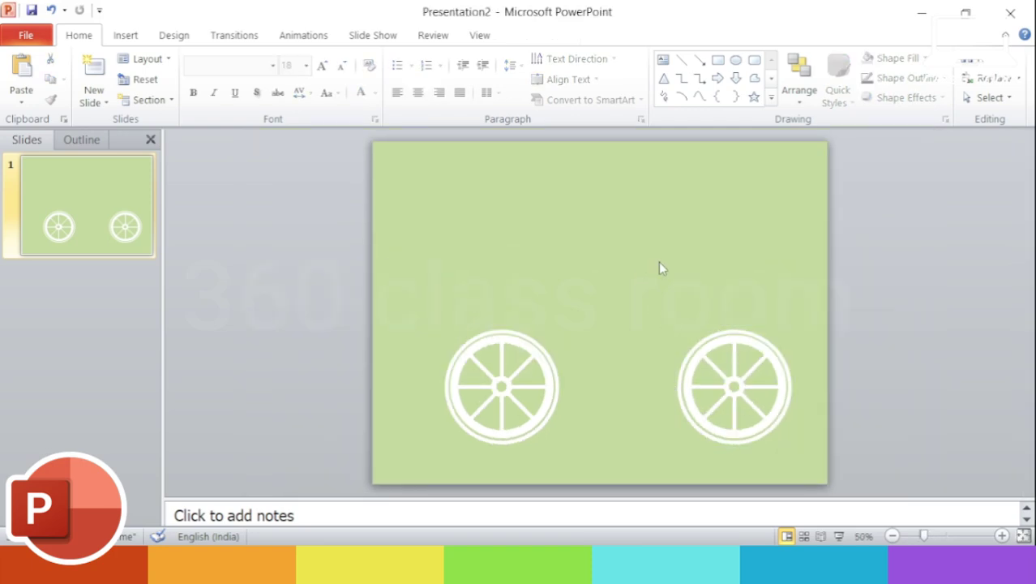
{"action": "scroll", "coordinate": [659, 269], "scroll_direction": "up", "scroll_amount": 2}
{"action": "scroll", "coordinate": [659, 269], "scroll_direction": "up", "scroll_amount": 2}
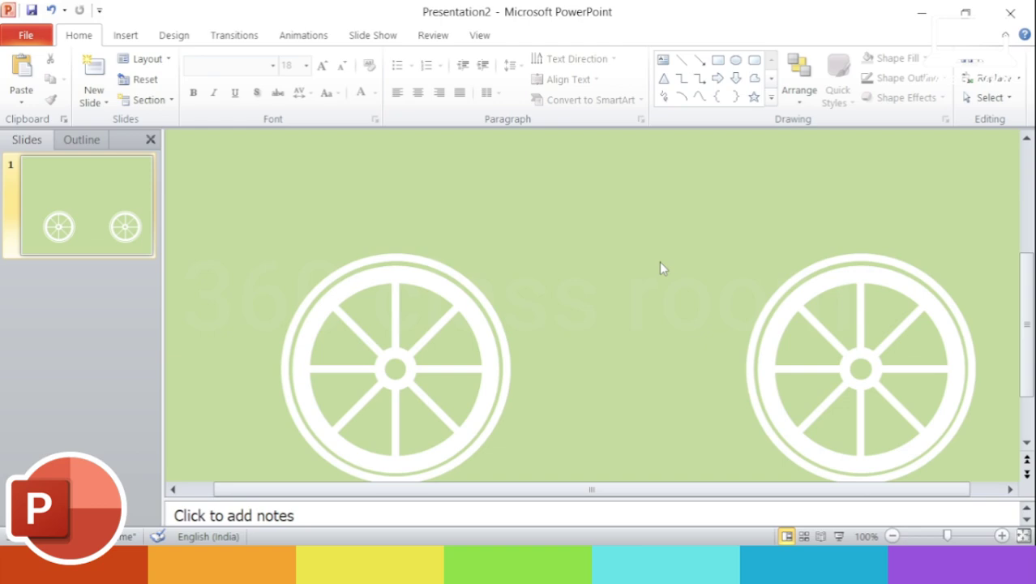
Step: Draw a horizontal line from the left wheel's right edge and make it white, 6 pt
{"action": "scroll", "coordinate": [659, 269], "scroll_direction": "down", "scroll_amount": 1}
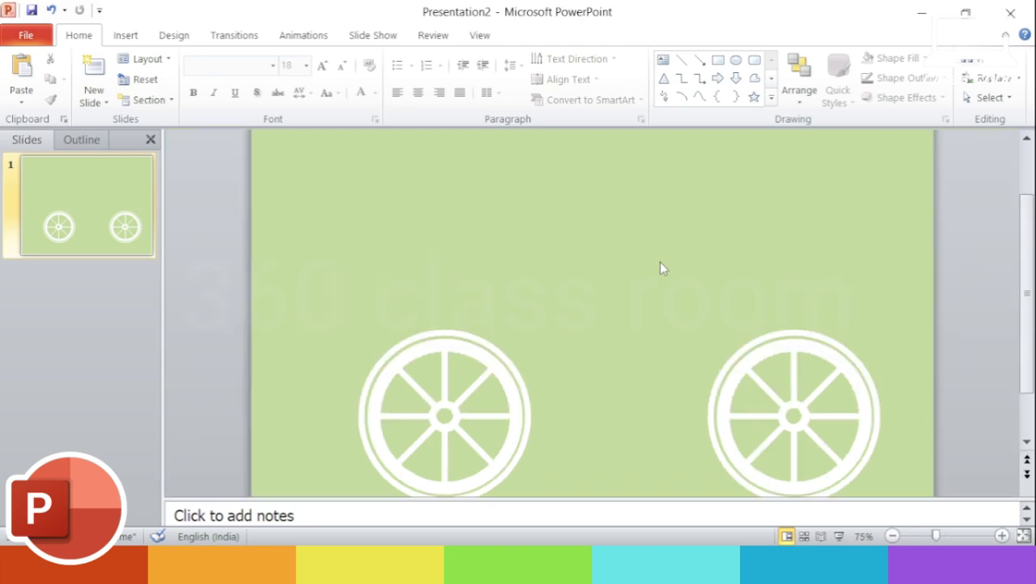
{"action": "left_click", "coordinate": [681, 62]}
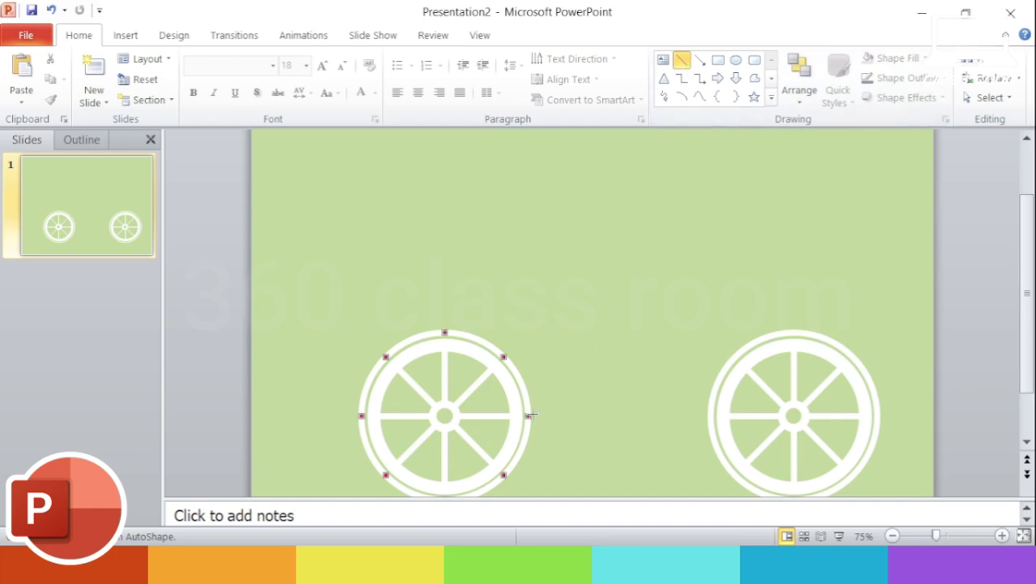
{"action": "left_click_drag", "start_coordinate": [530, 416], "coordinate": [603, 417]}
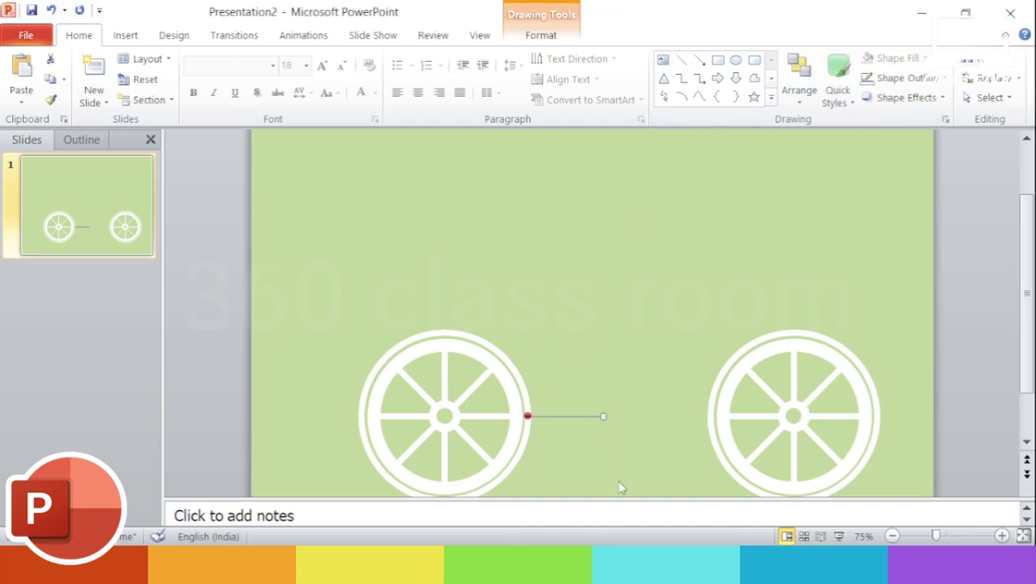
{"action": "left_click", "coordinate": [545, 36]}
{"action": "left_click", "coordinate": [432, 77]}
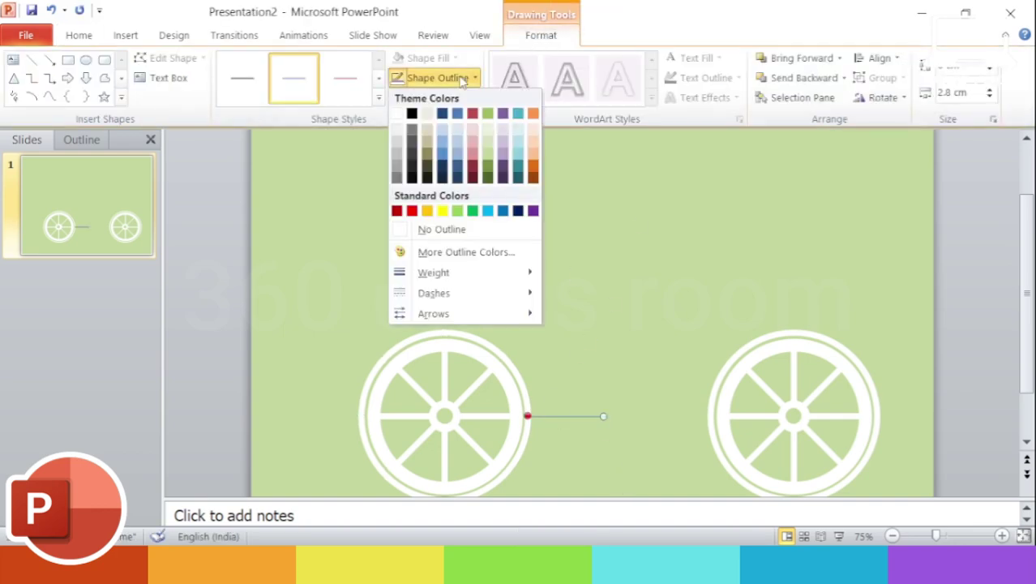
{"action": "left_click", "coordinate": [397, 114]}
{"action": "left_click", "coordinate": [432, 77]}
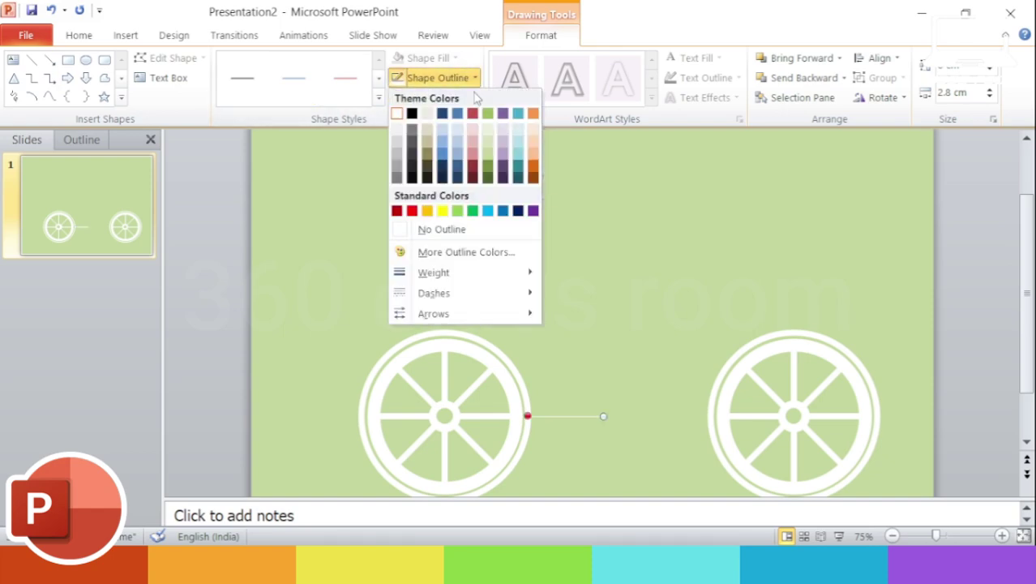
{"action": "left_click", "coordinate": [620, 426]}
{"action": "left_click", "coordinate": [663, 367]}
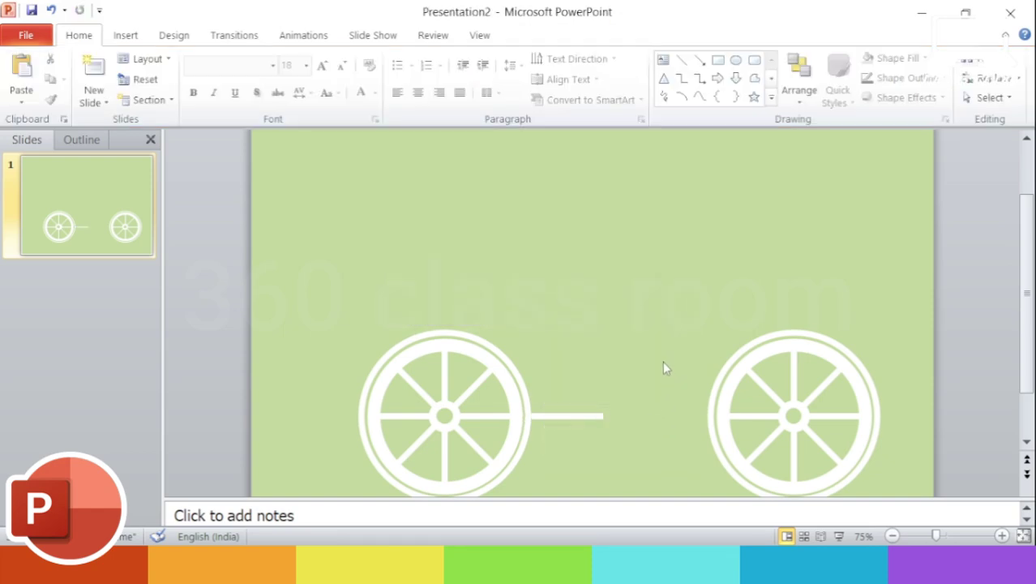
{"action": "left_click", "coordinate": [681, 60]}
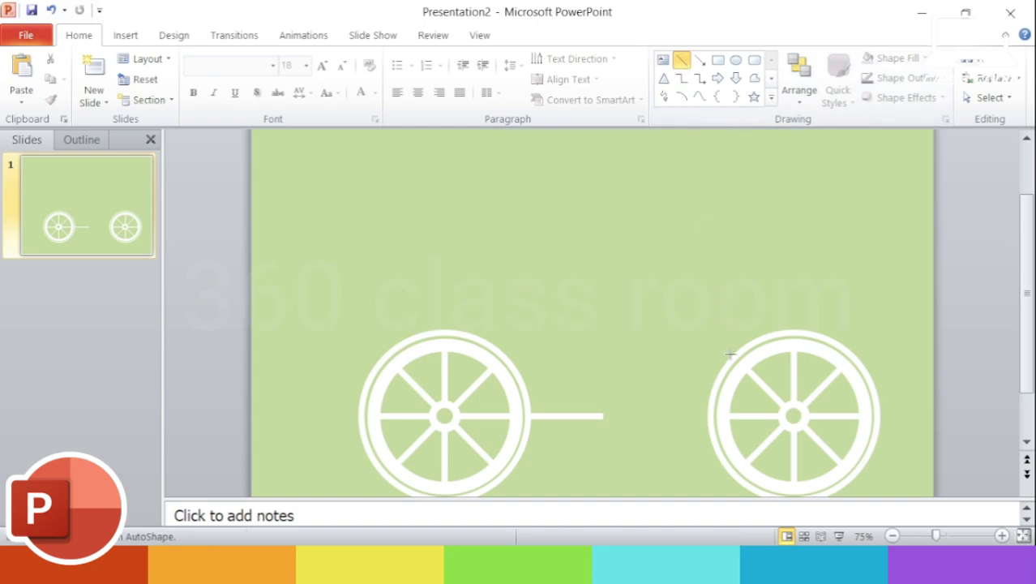
Step: Draw a thick white diagonal line rising up-left from the right wheel's rim
{"action": "left_click_drag", "start_coordinate": [734, 355], "coordinate": [663, 278]}
{"action": "left_click_drag", "start_coordinate": [663, 278], "coordinate": [677, 261]}
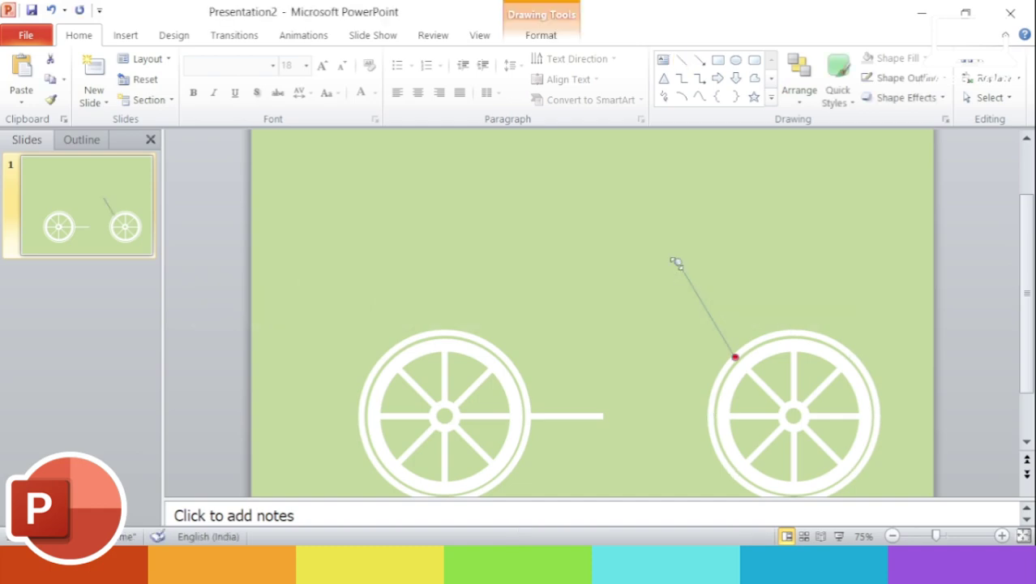
{"action": "left_click", "coordinate": [559, 36]}
{"action": "left_click", "coordinate": [474, 77]}
{"action": "mouse_move", "coordinate": [433, 273]}
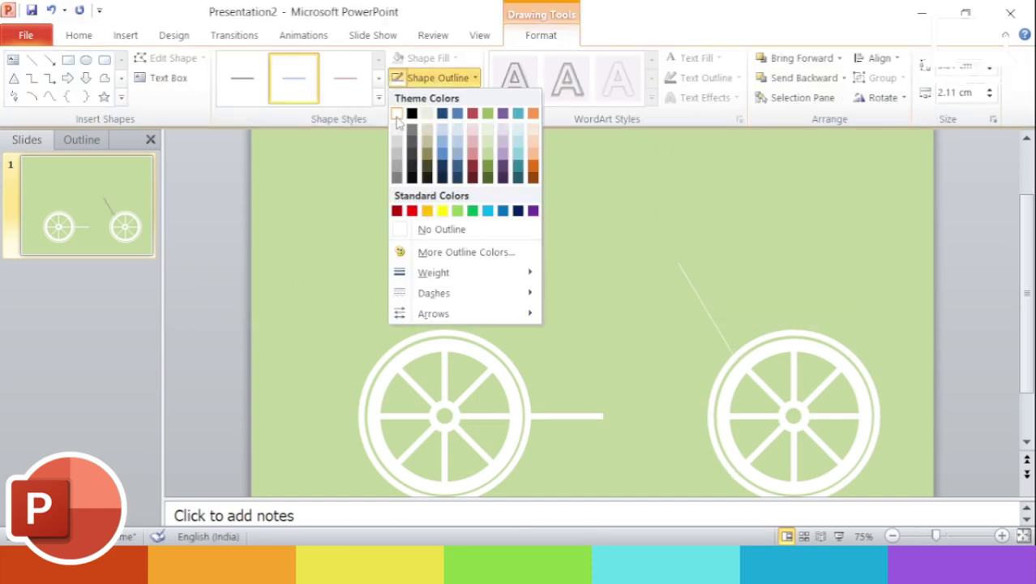
{"action": "left_click", "coordinate": [474, 77]}
{"action": "left_click", "coordinate": [474, 77]}
{"action": "left_click", "coordinate": [607, 405]}
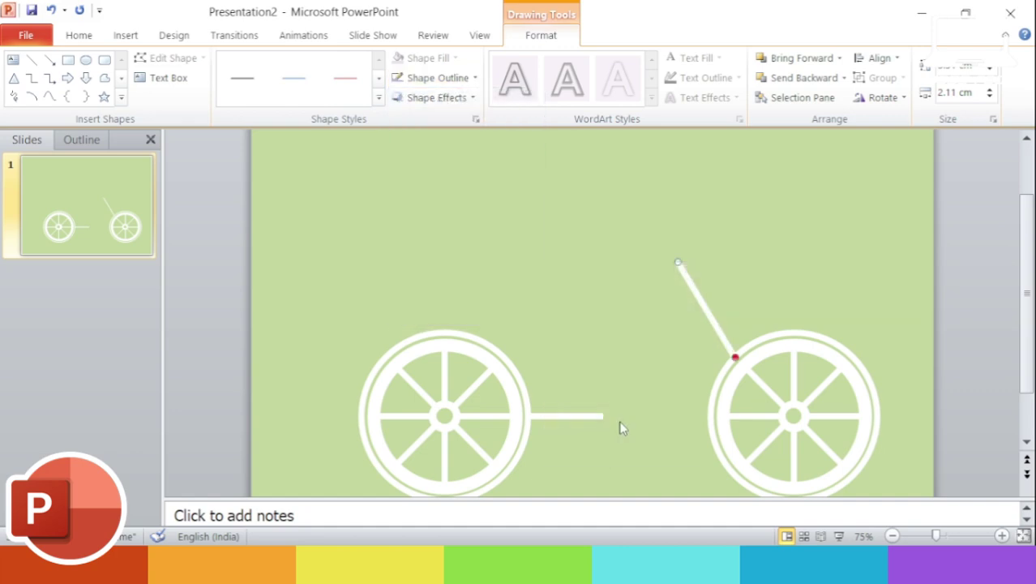
Step: Duplicate the diagonal, place the copy at the horizontal line's end, and lengthen its top up-left
{"action": "key", "text": "ctrl+c"}
{"action": "key", "text": "ctrl+v"}
{"action": "left_click_drag", "start_coordinate": [713, 313], "coordinate": [566, 363]}
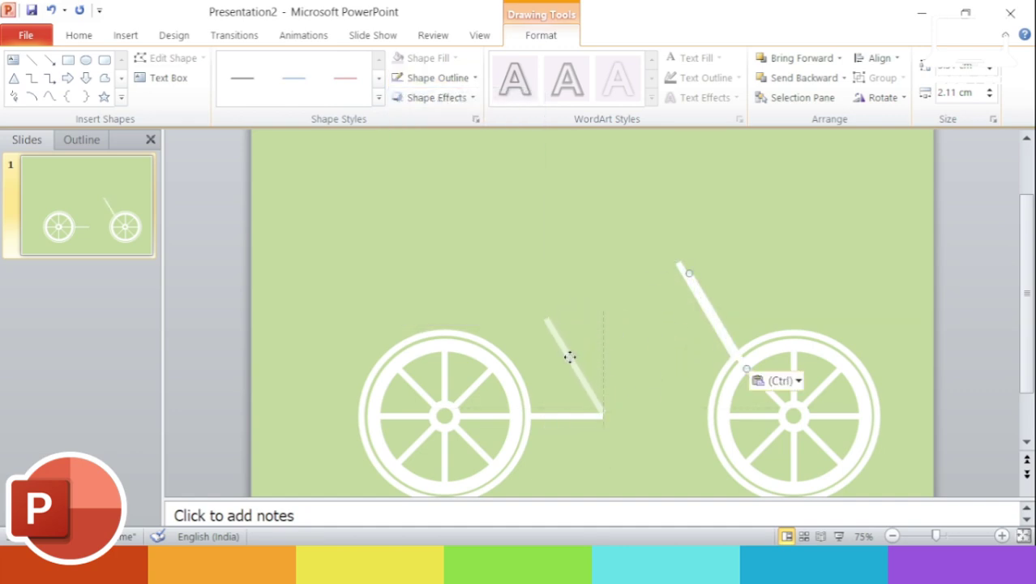
{"action": "left_click", "coordinate": [809, 257]}
{"action": "left_click", "coordinate": [570, 363]}
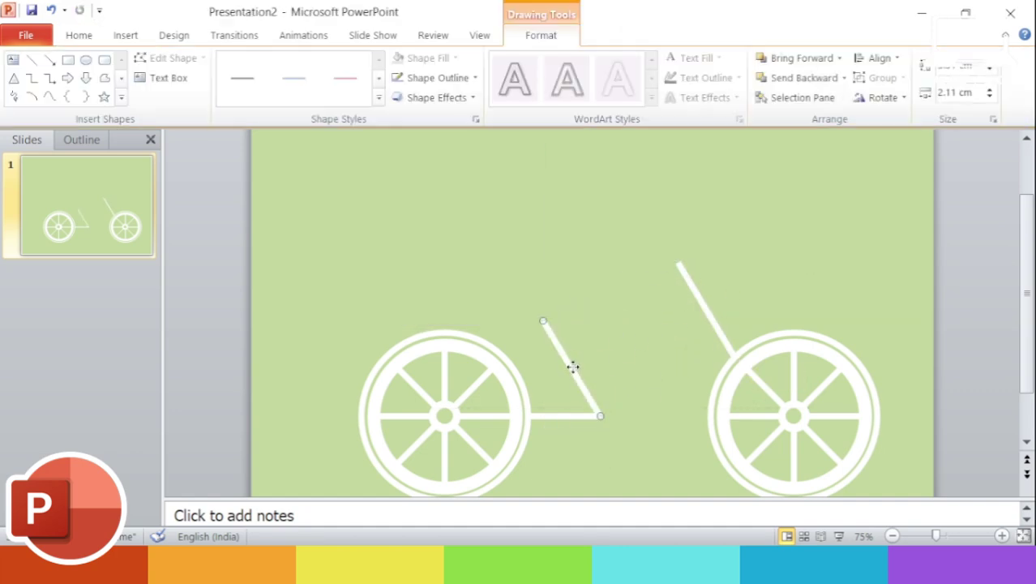
{"action": "left_click", "coordinate": [629, 351]}
{"action": "left_click", "coordinate": [577, 378]}
{"action": "left_click_drag", "start_coordinate": [542, 320], "coordinate": [504, 260]}
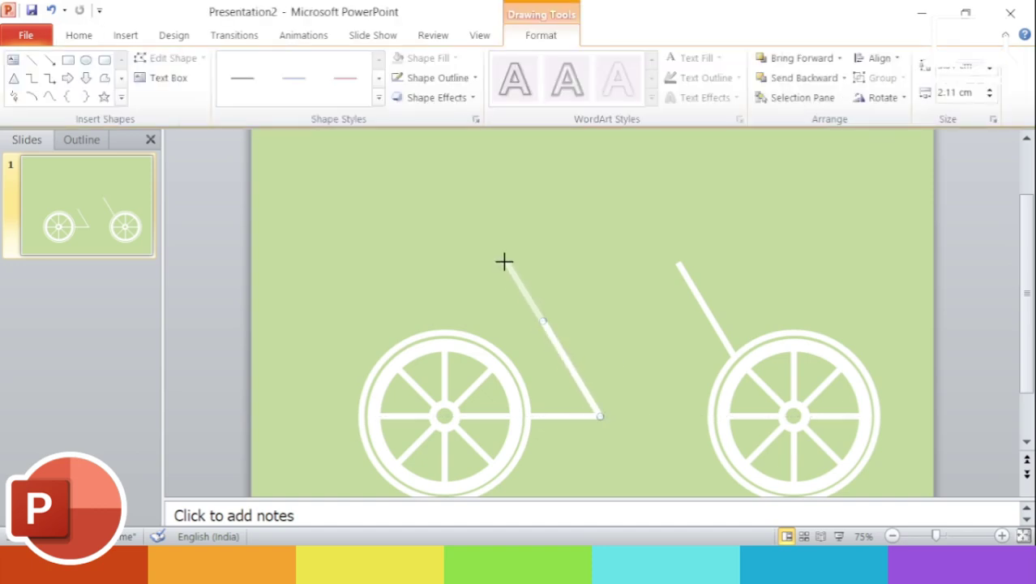
{"action": "left_click", "coordinate": [598, 235]}
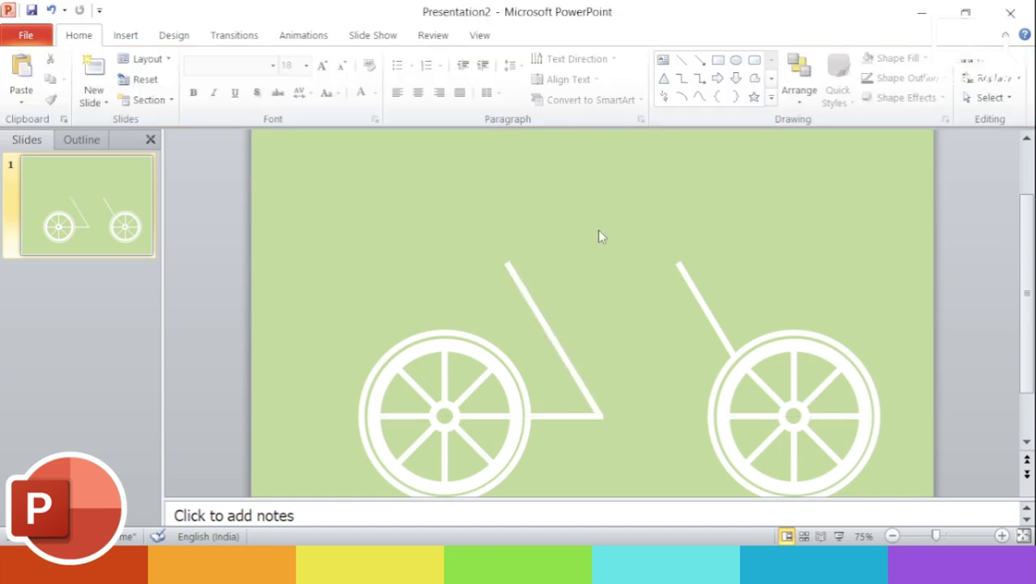
{"action": "left_click", "coordinate": [775, 355]}
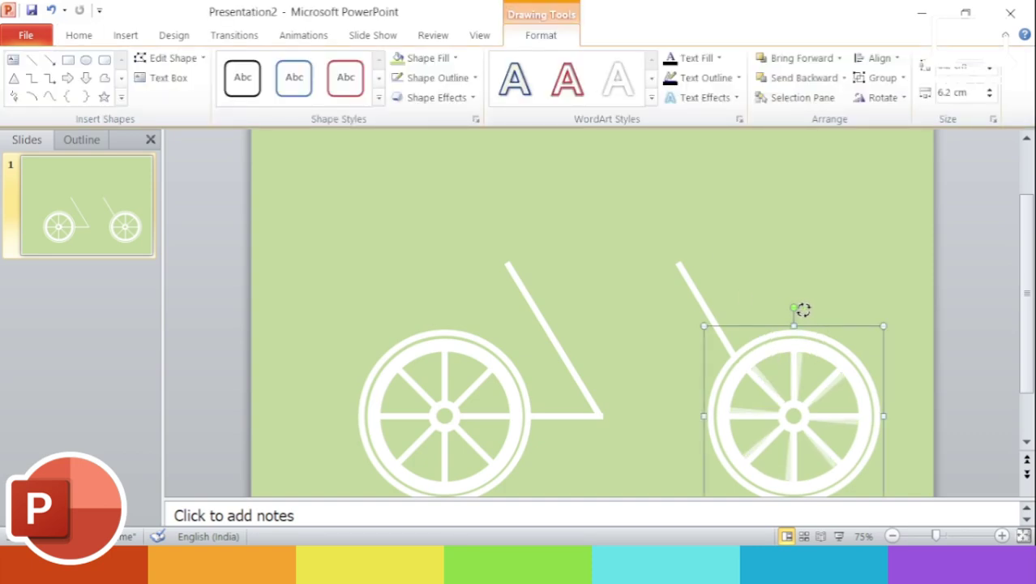
Step: Rotate the right wheel so its spokes slant, and delete the right diagonal line
{"action": "left_click_drag", "start_coordinate": [793, 310], "coordinate": [839, 294]}
{"action": "left_click", "coordinate": [840, 295]}
{"action": "left_click", "coordinate": [718, 310]}
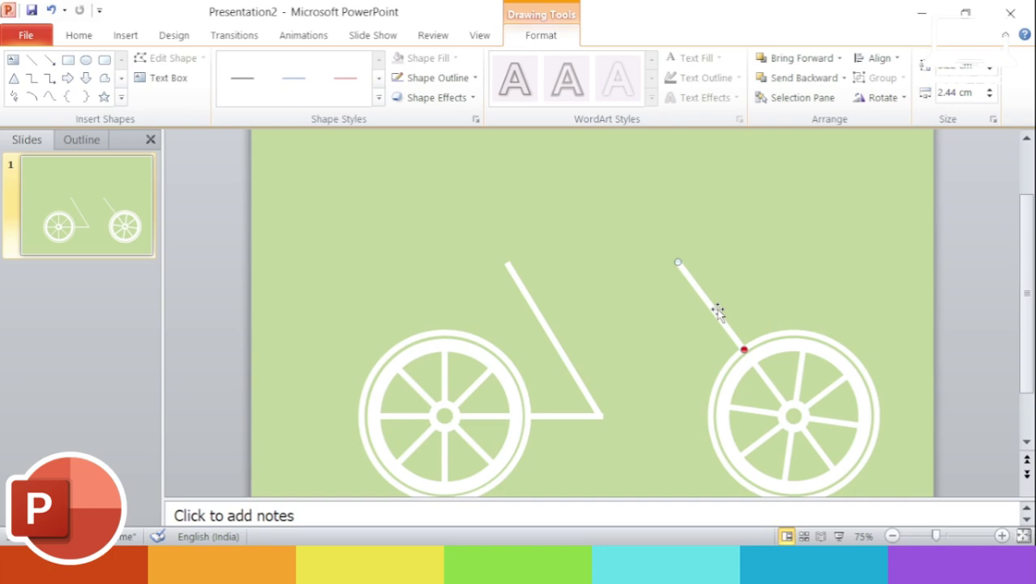
{"action": "key", "text": "Delete"}
Step: Copy the left diagonal and place the duplicate over the right wheel
{"action": "left_click", "coordinate": [567, 358]}
{"action": "key", "text": "ctrl+c"}
{"action": "key", "text": "ctrl+v"}
{"action": "left_click_drag", "start_coordinate": [567, 358], "coordinate": [740, 338]}
{"action": "left_click", "coordinate": [866, 354]}
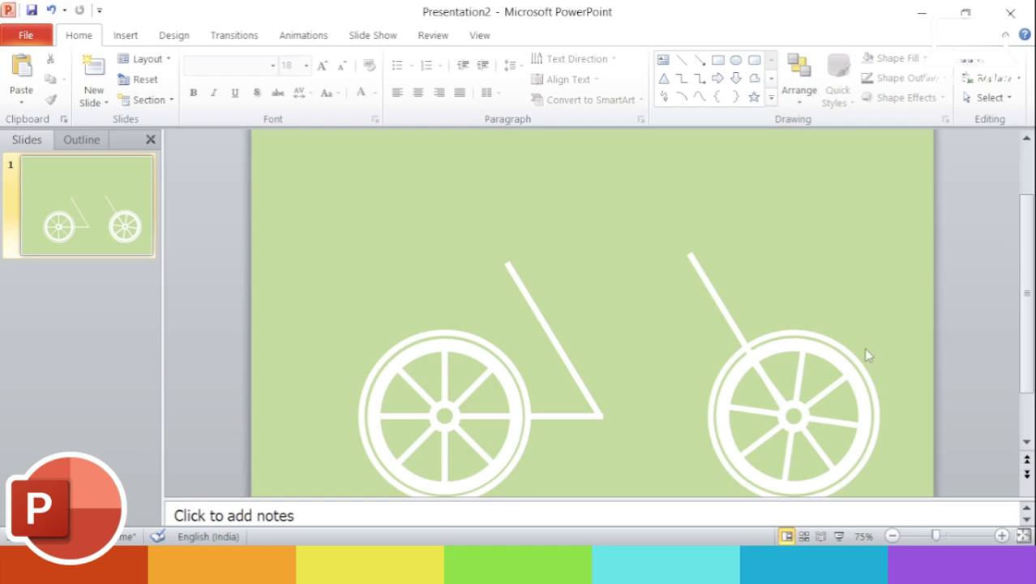
Step: Rotate the right wheel slightly more, then Ctrl-drag a copy of the horizontal line up between the diagonals
{"action": "left_click", "coordinate": [866, 354]}
{"action": "left_click_drag", "start_coordinate": [814, 313], "coordinate": [817, 308]}
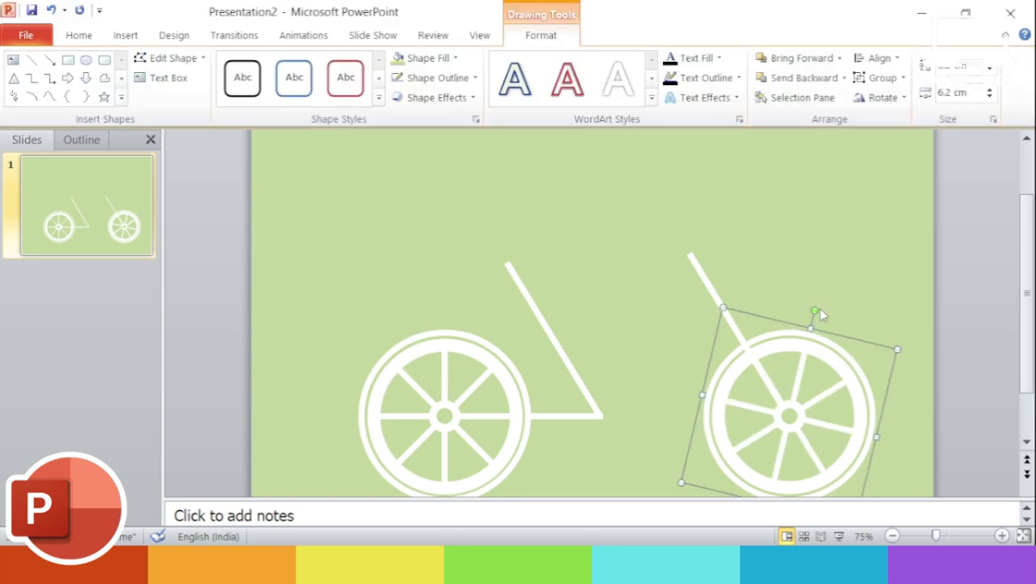
{"action": "left_click", "coordinate": [820, 287]}
{"action": "left_click", "coordinate": [723, 304]}
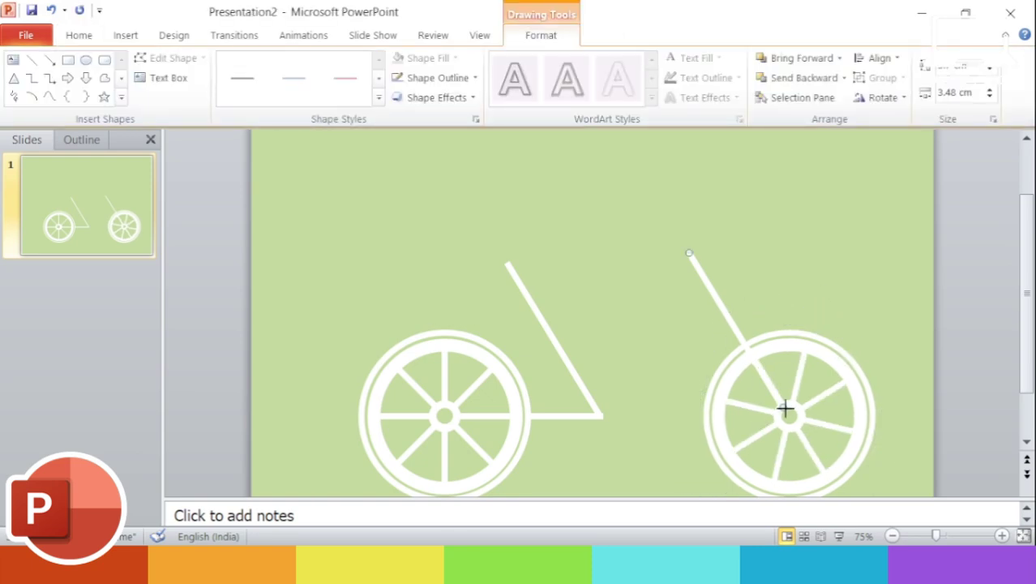
{"action": "left_click", "coordinate": [835, 282]}
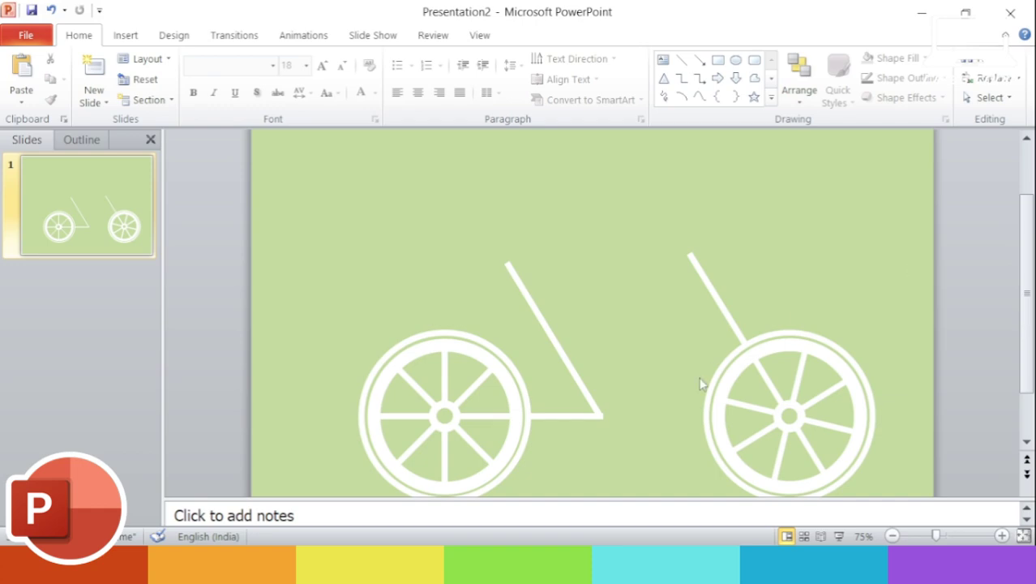
{"action": "mouse_move", "coordinate": [586, 427]}
{"action": "left_mouse_down"}
{"action": "mouse_move", "coordinate": [579, 298]}
{"action": "mouse_move", "coordinate": [717, 296]}
{"action": "left_mouse_up"}
Step: Nudge the new top tube up two steps
{"action": "key", "text": "Up"}
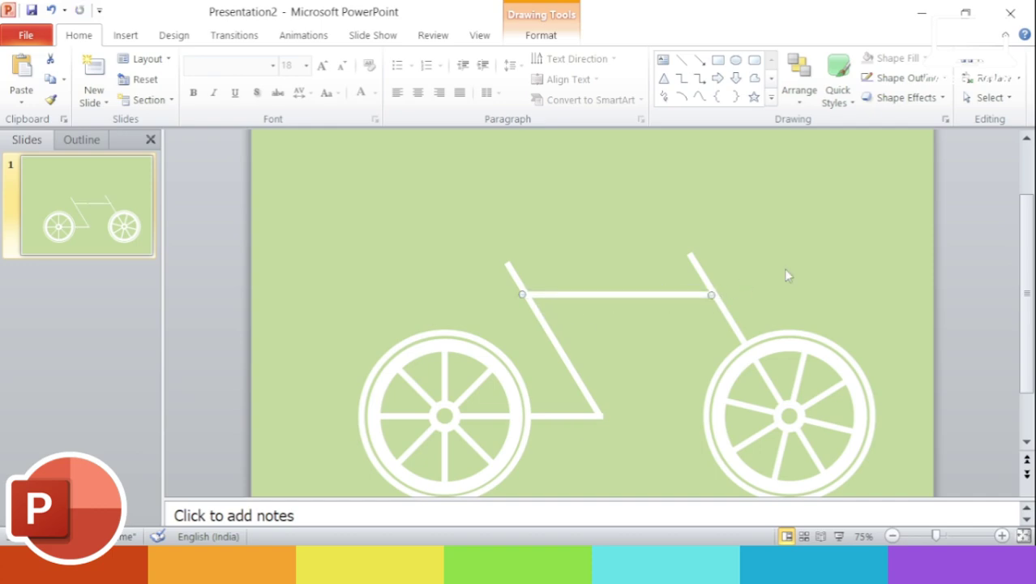
{"action": "key", "text": "Up"}
{"action": "left_click", "coordinate": [774, 268]}
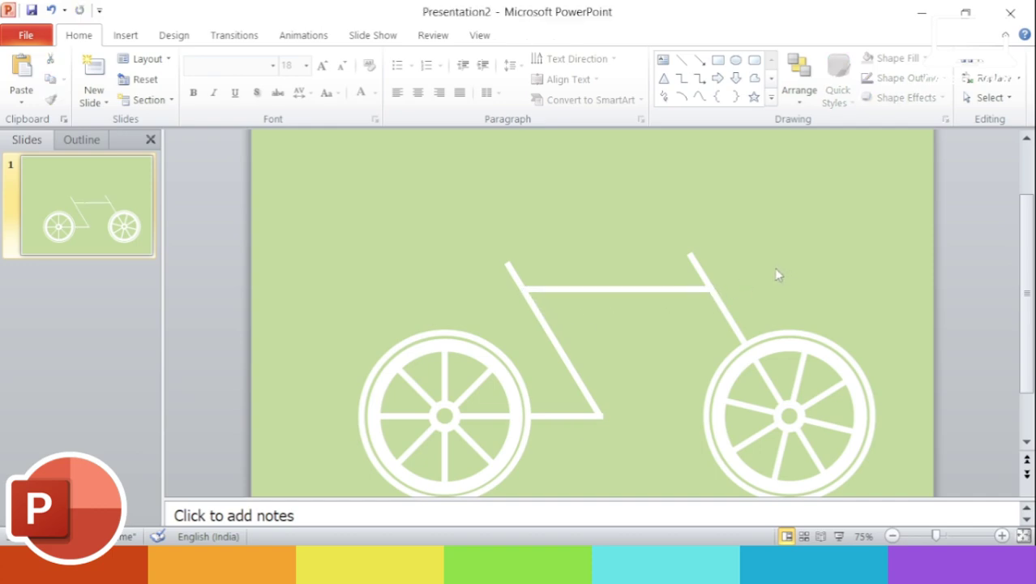
Step: Draw a thick white line from the left wheel up toward the frame corner
{"action": "scroll", "coordinate": [775, 274], "scroll_direction": "down", "scroll_amount": 1}
{"action": "left_click", "coordinate": [680, 60]}
{"action": "left_click_drag", "start_coordinate": [485, 333], "coordinate": [523, 284]}
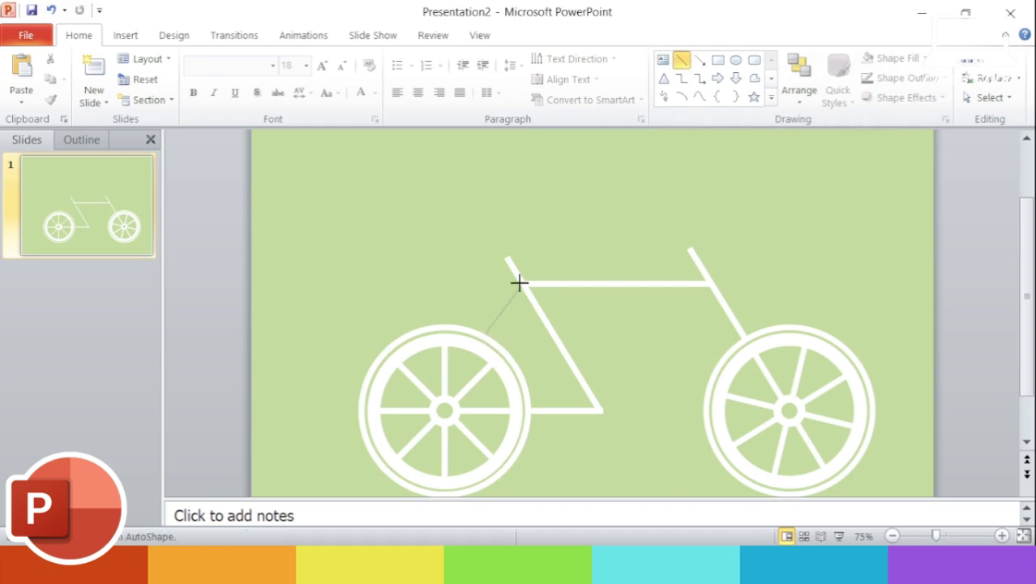
{"action": "left_click", "coordinate": [437, 77]}
{"action": "mouse_move", "coordinate": [433, 272]}
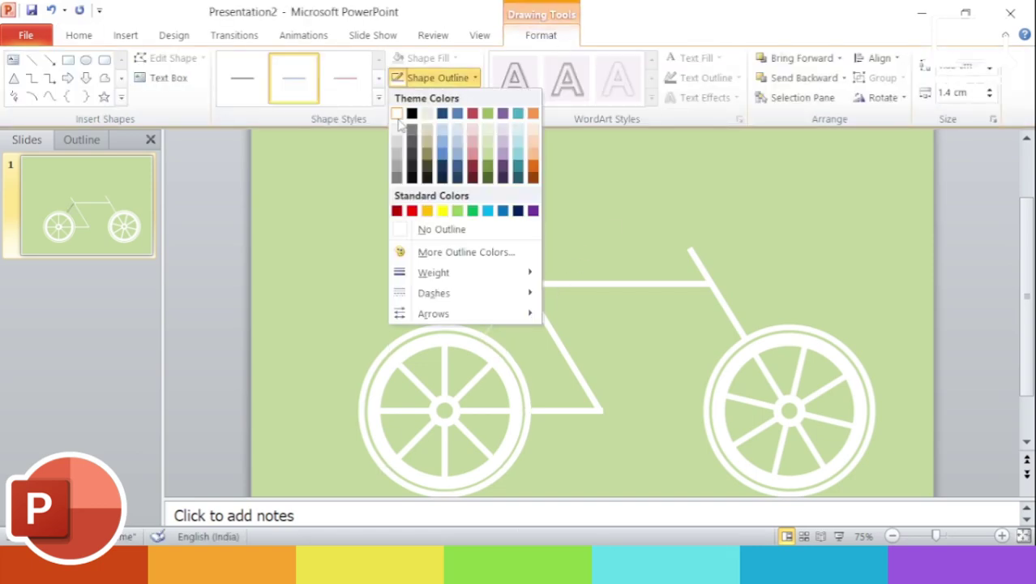
{"action": "left_click", "coordinate": [437, 77]}
{"action": "left_click", "coordinate": [437, 77]}
{"action": "left_click", "coordinate": [623, 425]}
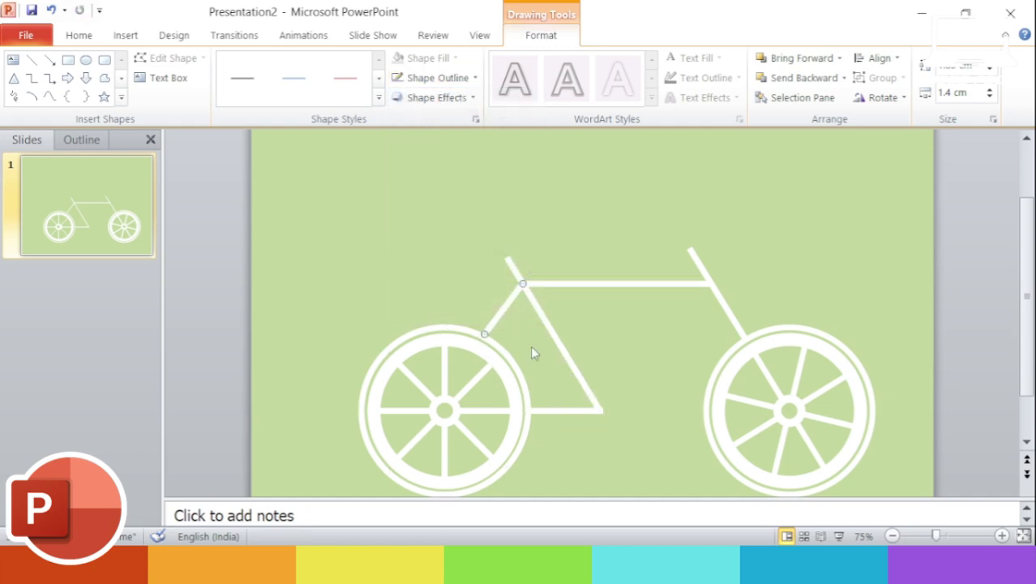
Step: Shift the new frame line so its top end meets the top tube
{"action": "left_click", "coordinate": [624, 325]}
{"action": "scroll", "coordinate": [624, 324], "scroll_direction": "up", "scroll_amount": 5, "text": "ctrl"}
{"action": "left_click", "coordinate": [416, 324]}
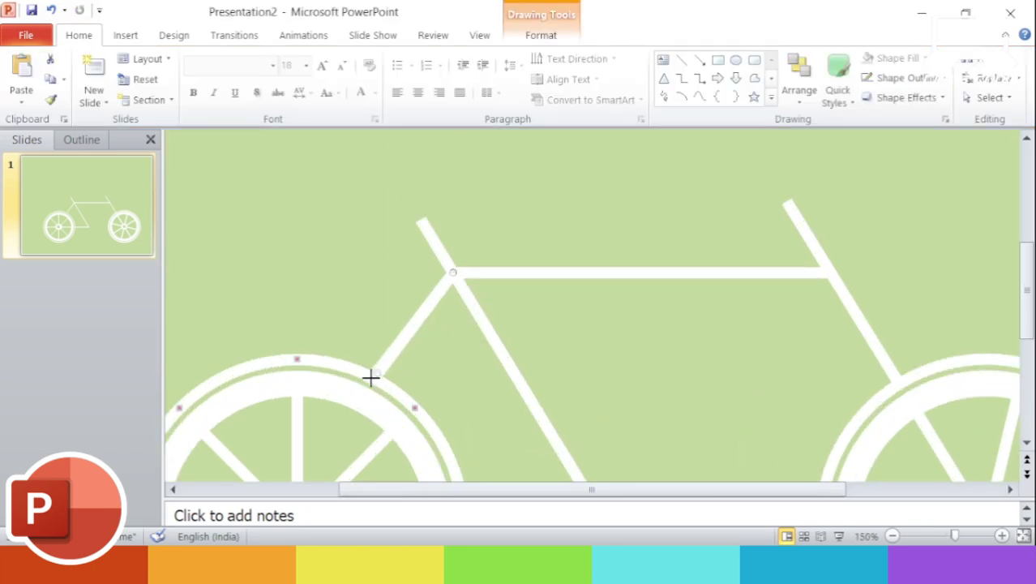
{"action": "key", "text": "Down"}
{"action": "left_click_drag", "start_coordinate": [453, 281], "coordinate": [453, 273]}
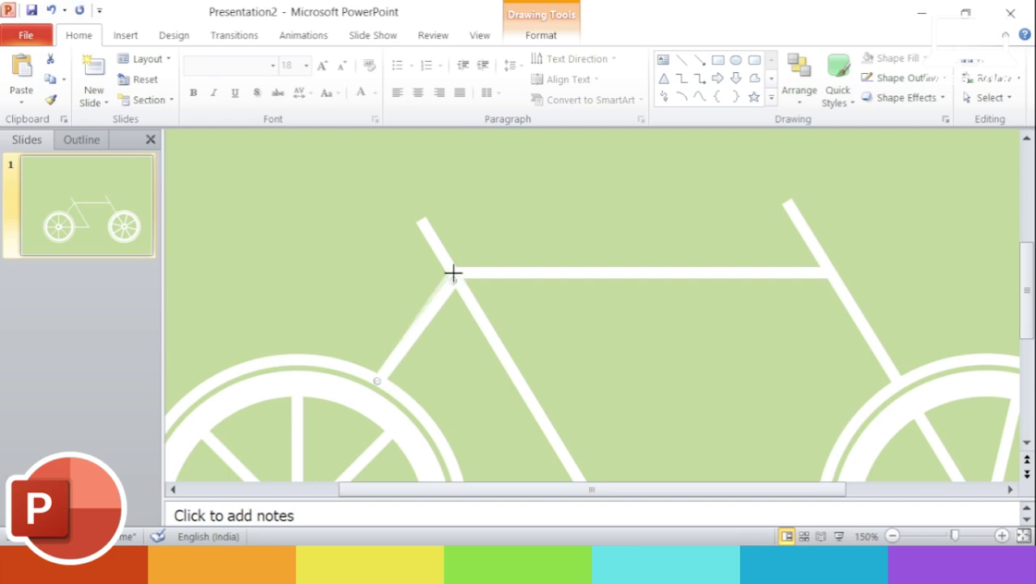
{"action": "left_click", "coordinate": [566, 313]}
{"action": "scroll", "coordinate": [567, 312], "scroll_direction": "down", "scroll_amount": 5, "text": "ctrl"}
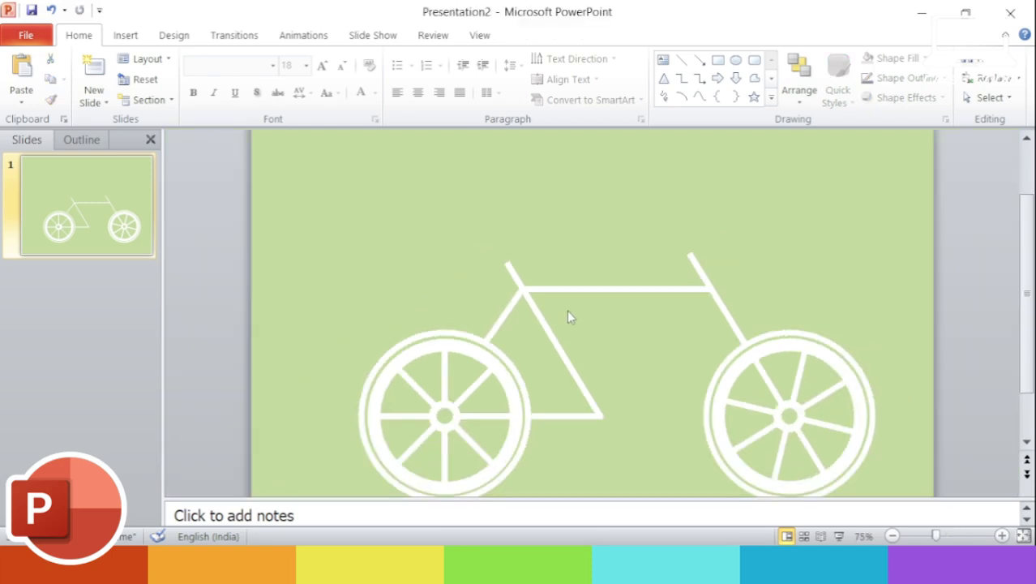
{"action": "scroll", "coordinate": [637, 231], "scroll_direction": "up", "scroll_amount": 5}
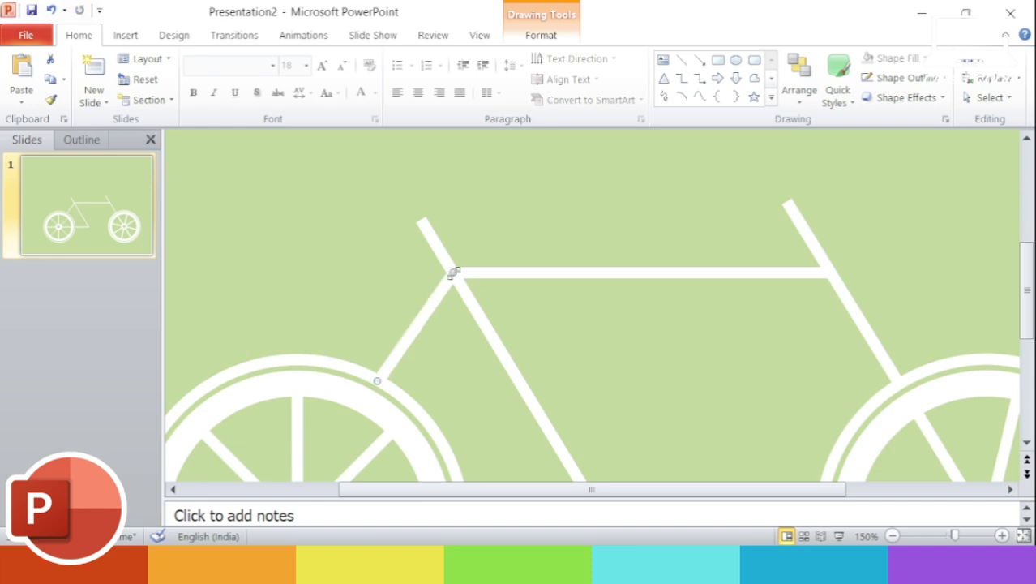
{"action": "scroll", "coordinate": [567, 316], "scroll_direction": "down", "scroll_amount": 3, "text": "ctrl"}
{"action": "scroll", "coordinate": [567, 316], "scroll_direction": "down", "scroll_amount": 2, "text": "ctrl"}
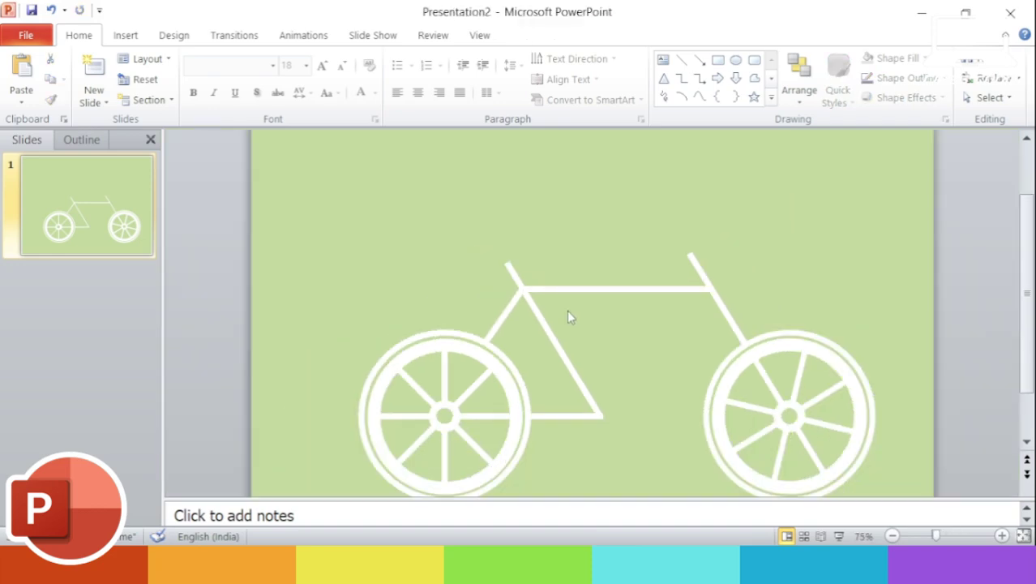
{"action": "left_click", "coordinate": [735, 60]}
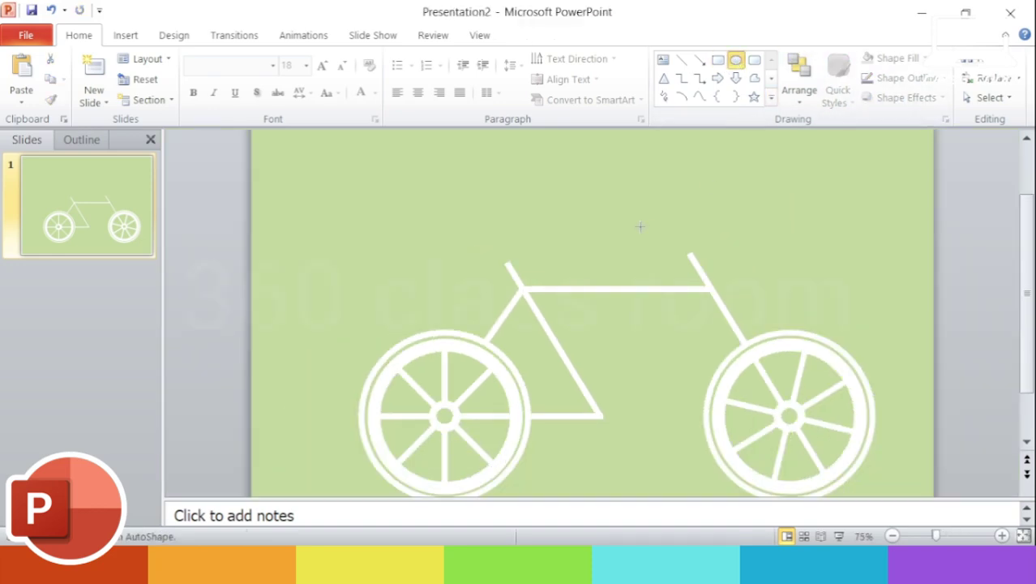
Step: Draw a small circle and move it to the frame's bottom corner
{"action": "left_click_drag", "start_coordinate": [542, 207], "coordinate": [590, 246]}
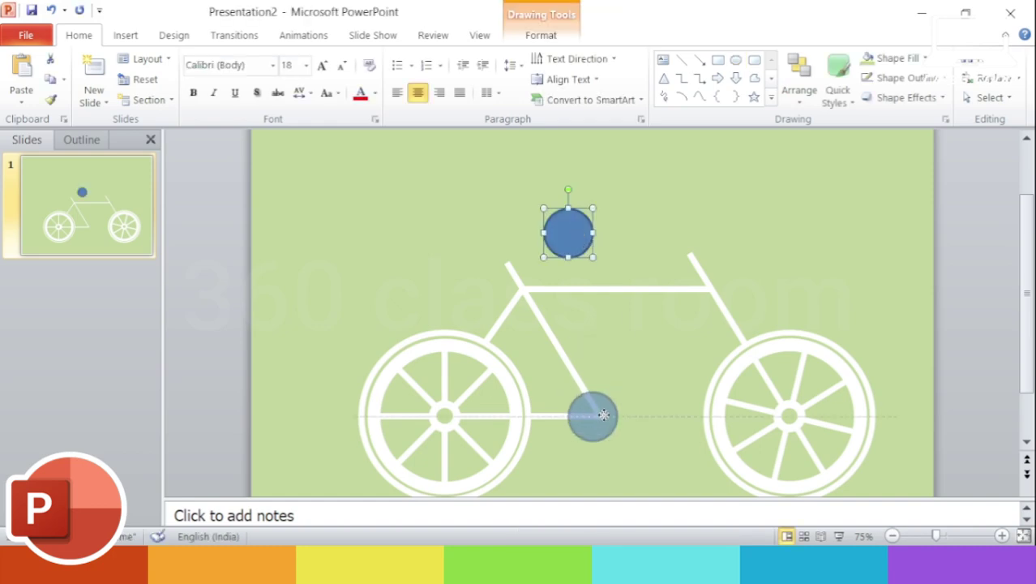
{"action": "left_click_drag", "start_coordinate": [601, 393], "coordinate": [609, 415]}
{"action": "left_click", "coordinate": [669, 382]}
{"action": "left_click", "coordinate": [604, 419]}
Step: Give the circle No Fill, a white outline and a thicker outline weight
{"action": "left_click", "coordinate": [541, 35]}
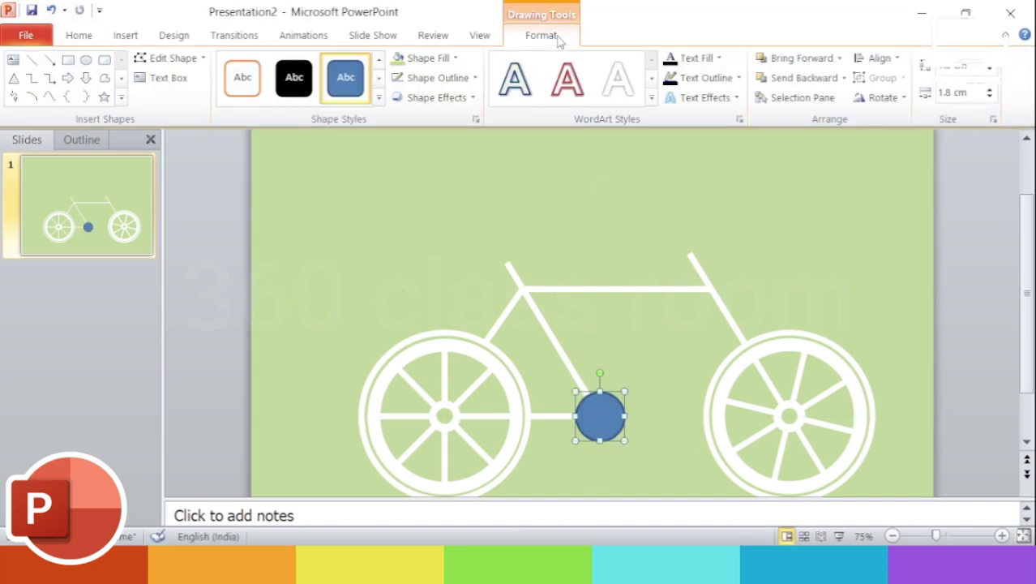
{"action": "left_click", "coordinate": [456, 58]}
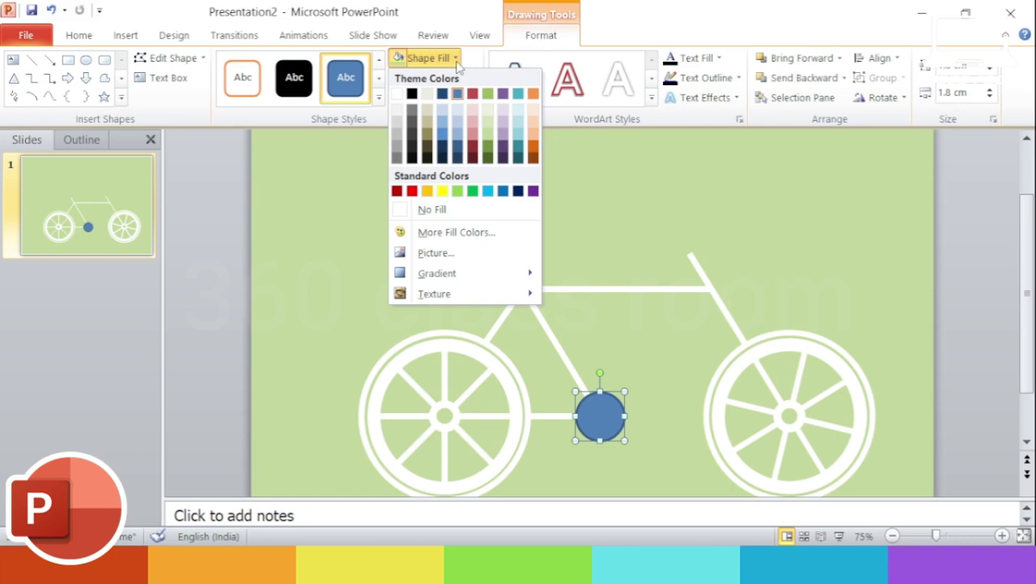
{"action": "left_click", "coordinate": [432, 209]}
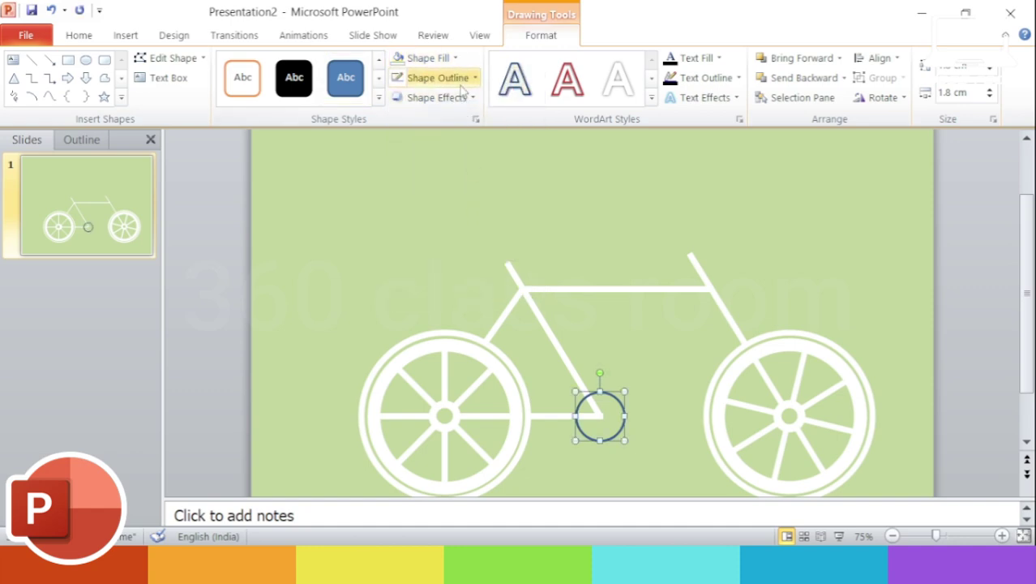
{"action": "left_click", "coordinate": [442, 77]}
{"action": "left_click", "coordinate": [398, 114]}
{"action": "left_click", "coordinate": [442, 78]}
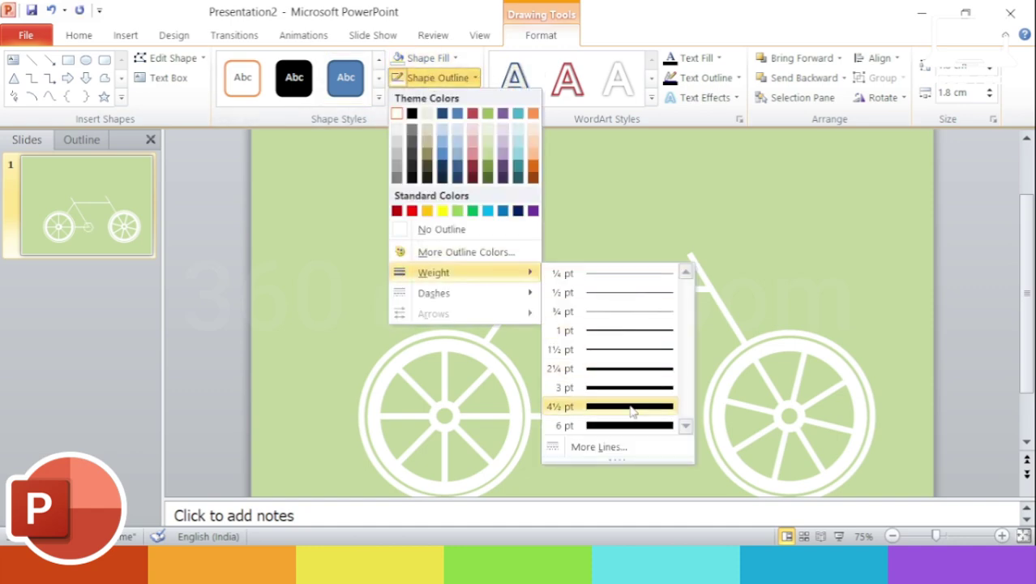
{"action": "left_click", "coordinate": [641, 403]}
Step: Reselect the crank ring and change its Shape Fill choice once more
{"action": "left_click", "coordinate": [783, 303]}
{"action": "left_click", "coordinate": [599, 415]}
{"action": "scroll", "coordinate": [600, 416], "scroll_direction": "up", "scroll_amount": 5}
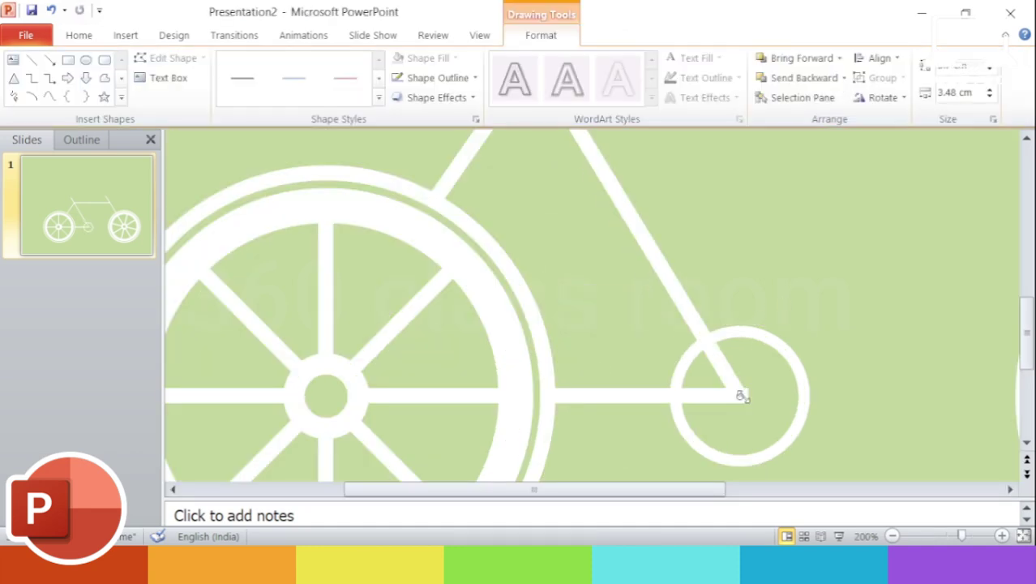
{"action": "left_click", "coordinate": [781, 342]}
{"action": "scroll", "coordinate": [708, 346], "scroll_direction": "down", "scroll_amount": 3}
{"action": "scroll", "coordinate": [708, 346], "scroll_direction": "down", "scroll_amount": 2}
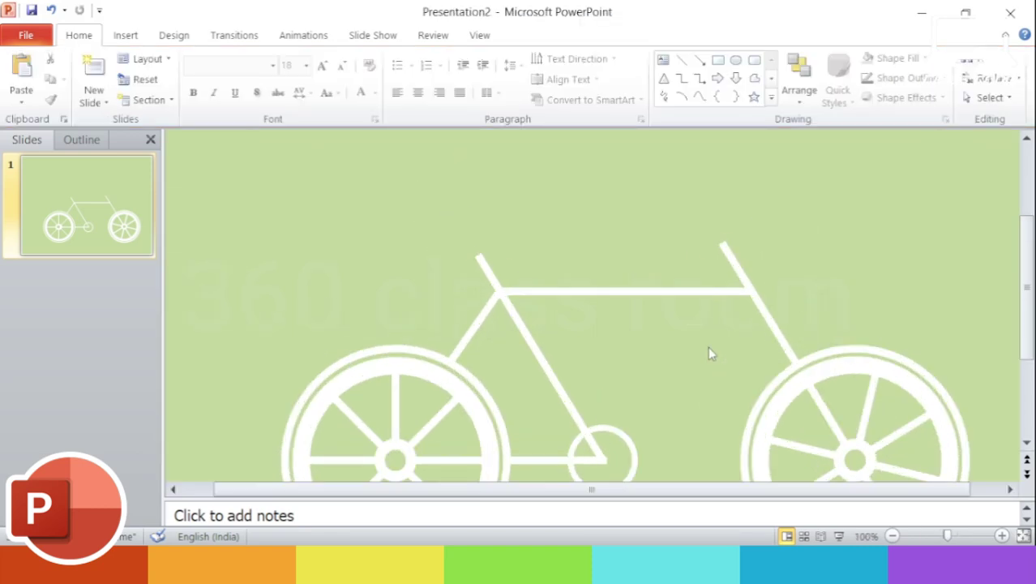
{"action": "left_click", "coordinate": [622, 396]}
{"action": "left_click", "coordinate": [540, 34]}
{"action": "left_click", "coordinate": [456, 58]}
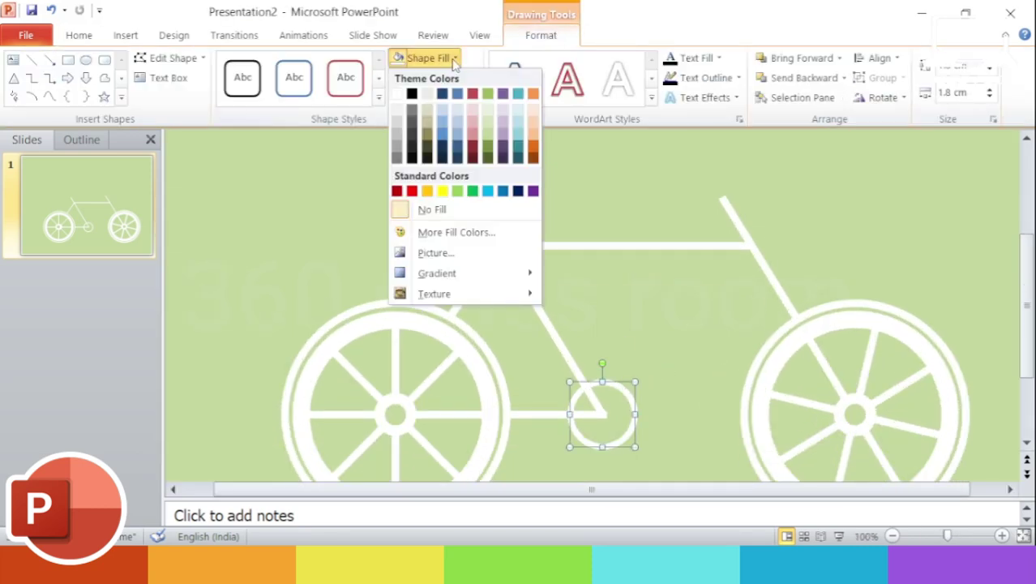
{"action": "left_click", "coordinate": [490, 138]}
{"action": "left_click", "coordinate": [668, 305]}
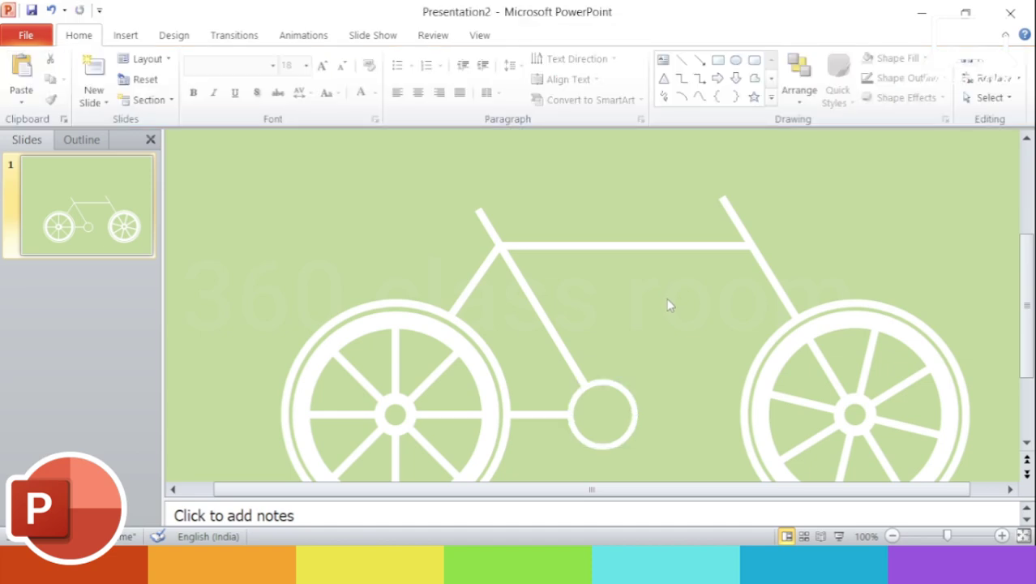
Step: Draw a white 6 pt line from the top tube's right corner down to the crank ring
{"action": "left_click", "coordinate": [478, 281]}
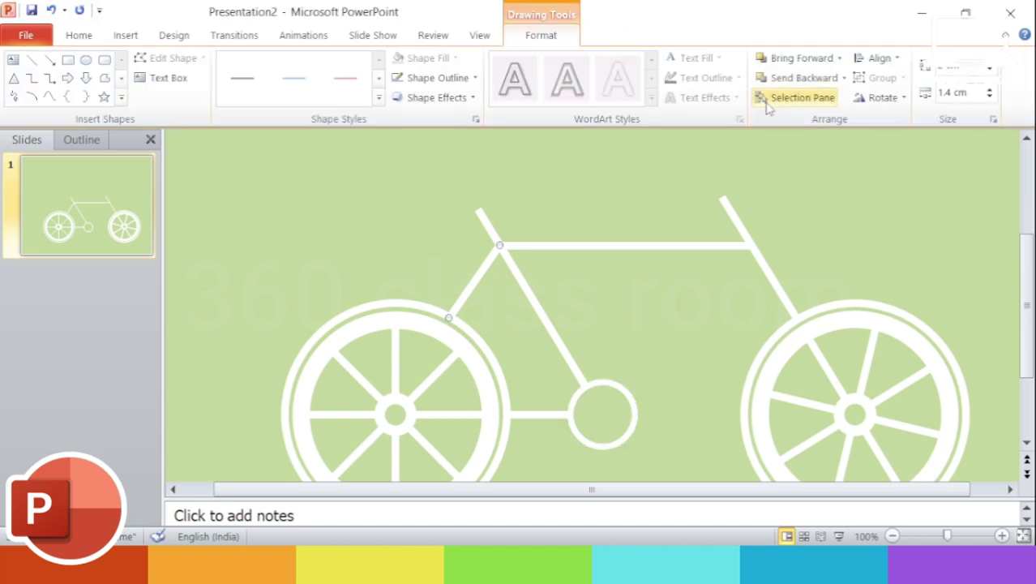
{"action": "left_click", "coordinate": [31, 60]}
{"action": "left_click_drag", "start_coordinate": [747, 246], "coordinate": [624, 392]}
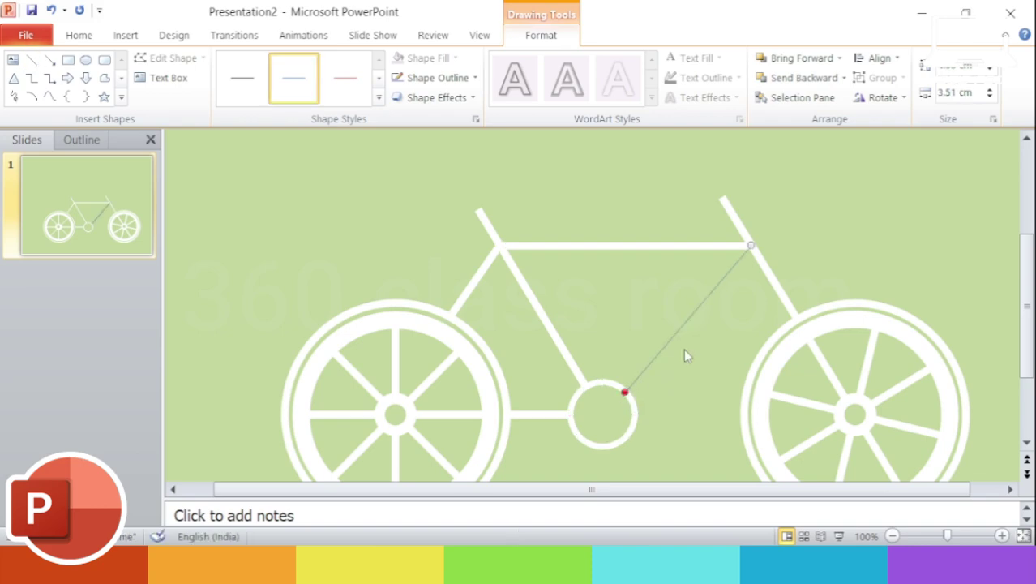
{"action": "left_click", "coordinate": [438, 77]}
{"action": "left_click", "coordinate": [396, 115]}
{"action": "left_click", "coordinate": [407, 74]}
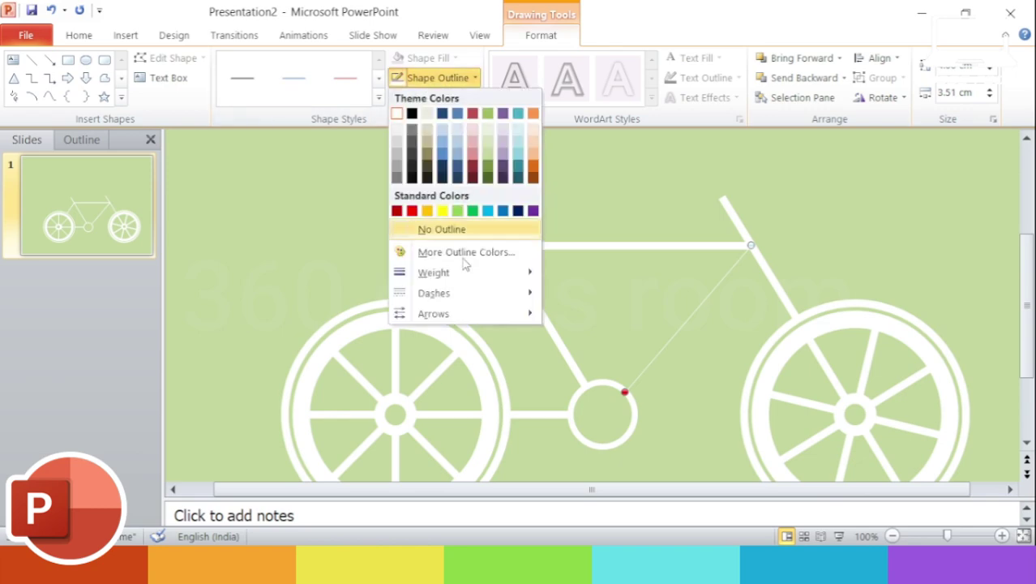
{"action": "left_click", "coordinate": [644, 425]}
{"action": "left_click", "coordinate": [864, 283]}
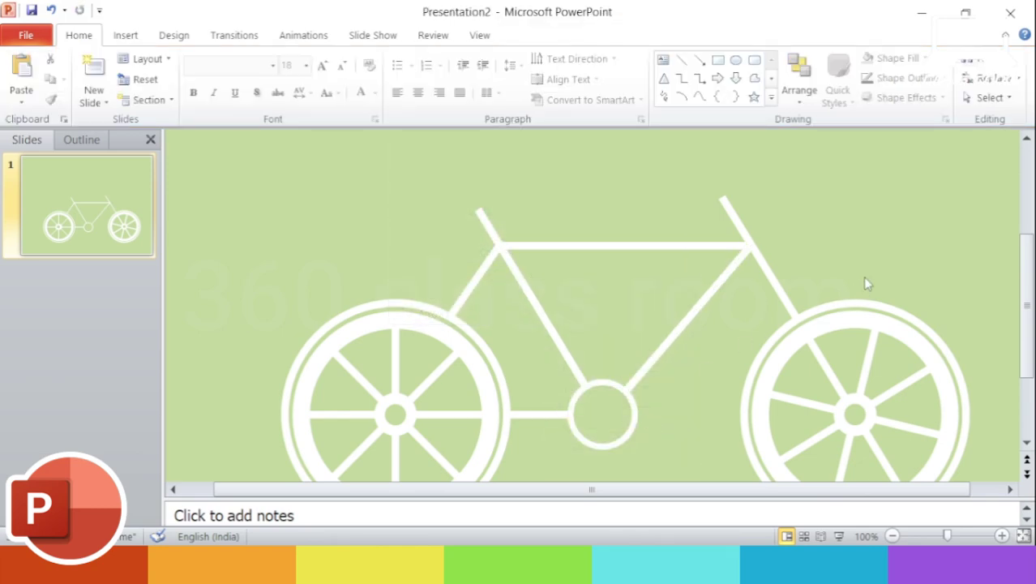
Step: Tilt the front wheel slightly clockwise and nudge it back into position
{"action": "scroll", "coordinate": [578, 230], "scroll_direction": "down", "scroll_amount": 3}
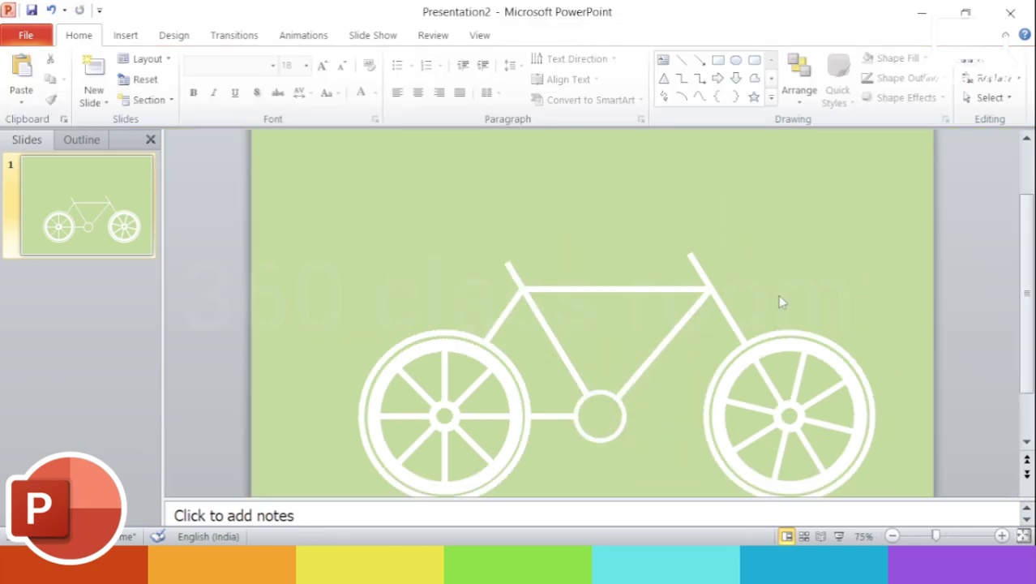
{"action": "left_click_drag", "start_coordinate": [814, 342], "coordinate": [818, 349]}
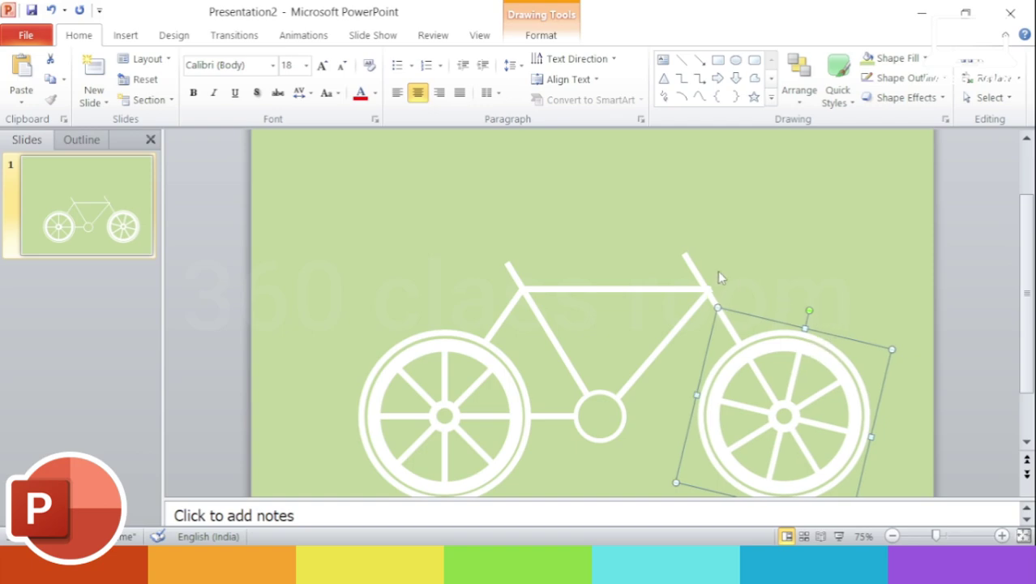
{"action": "left_click_drag", "start_coordinate": [812, 307], "coordinate": [829, 313]}
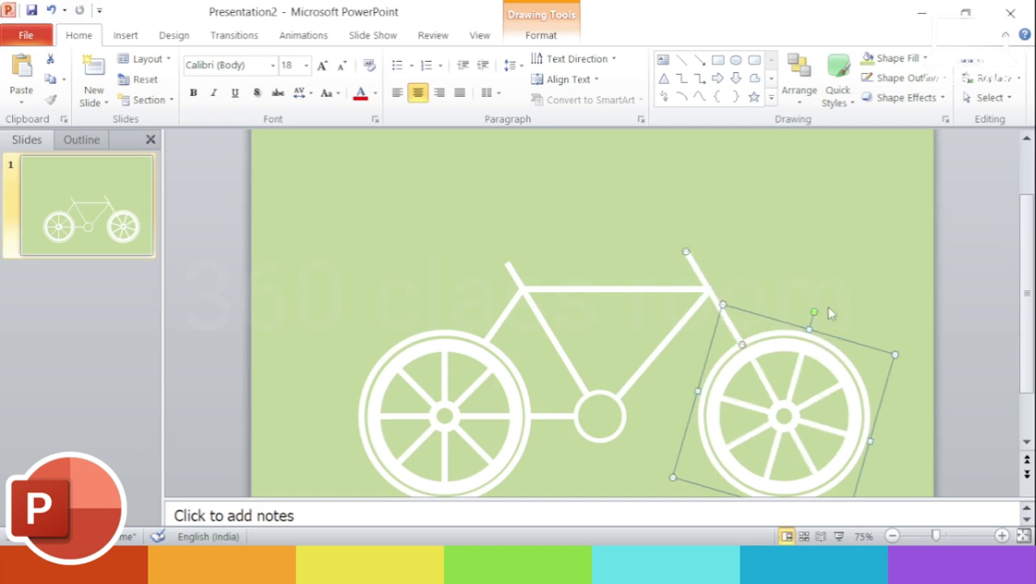
{"action": "key", "text": "Right"}
{"action": "key", "text": "Down"}
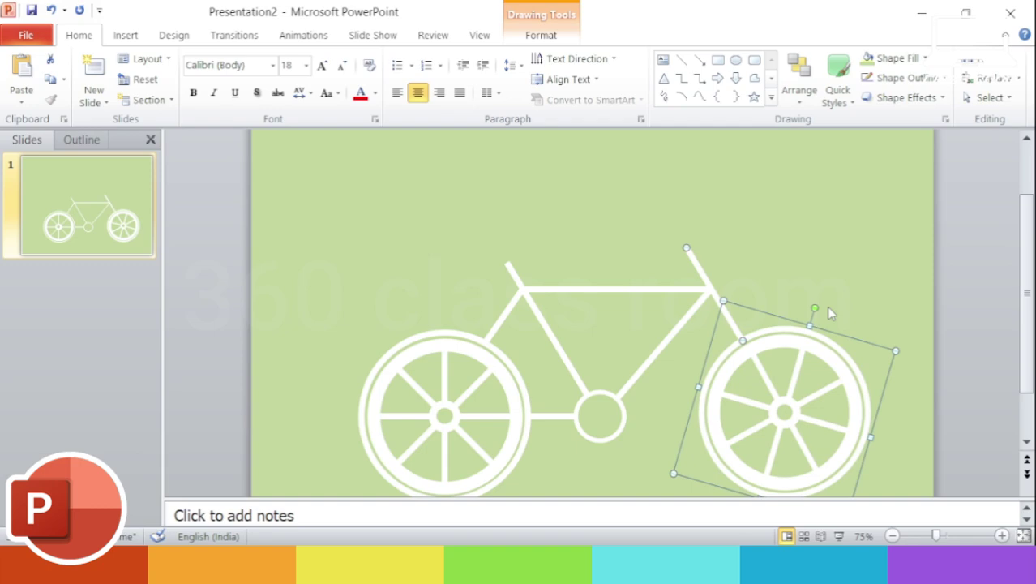
{"action": "left_click", "coordinate": [840, 308]}
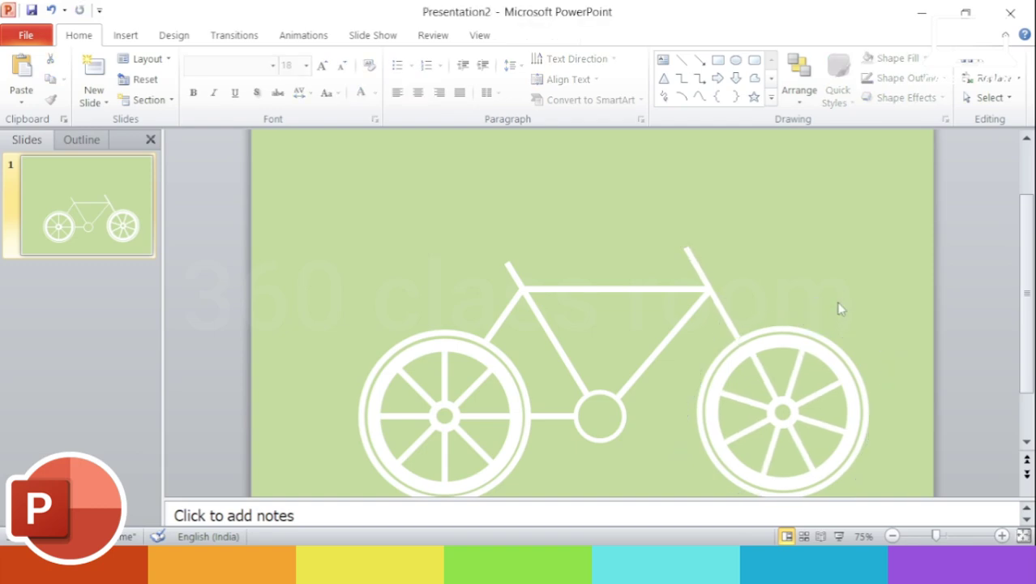
{"action": "left_click", "coordinate": [815, 336]}
{"action": "left_click_drag", "start_coordinate": [814, 306], "coordinate": [810, 300]}
{"action": "left_click", "coordinate": [851, 309]}
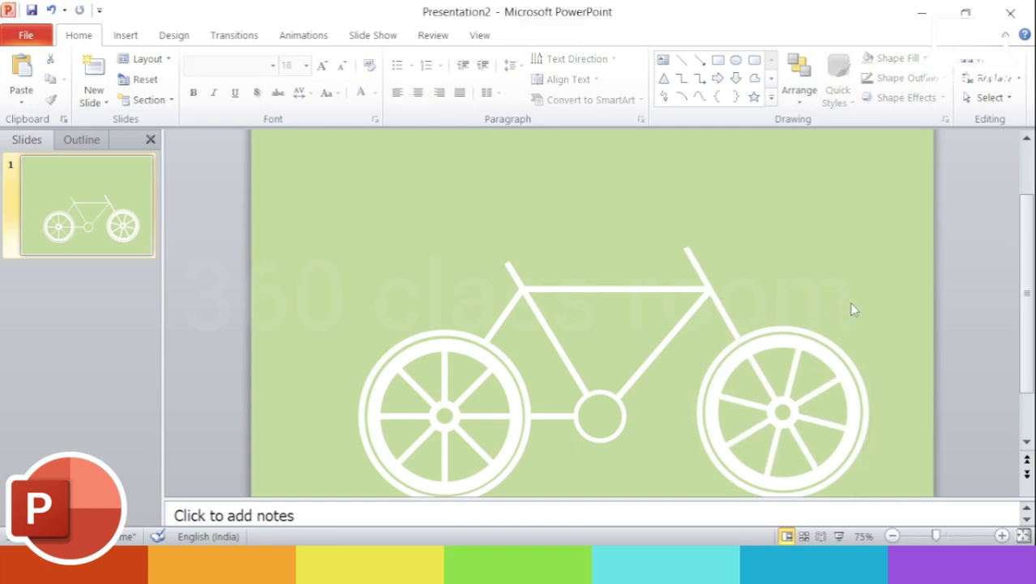
Step: Extend the fork line's upper end higher above the front wheel
{"action": "left_click", "coordinate": [703, 275]}
{"action": "left_click_drag", "start_coordinate": [680, 238], "coordinate": [672, 222]}
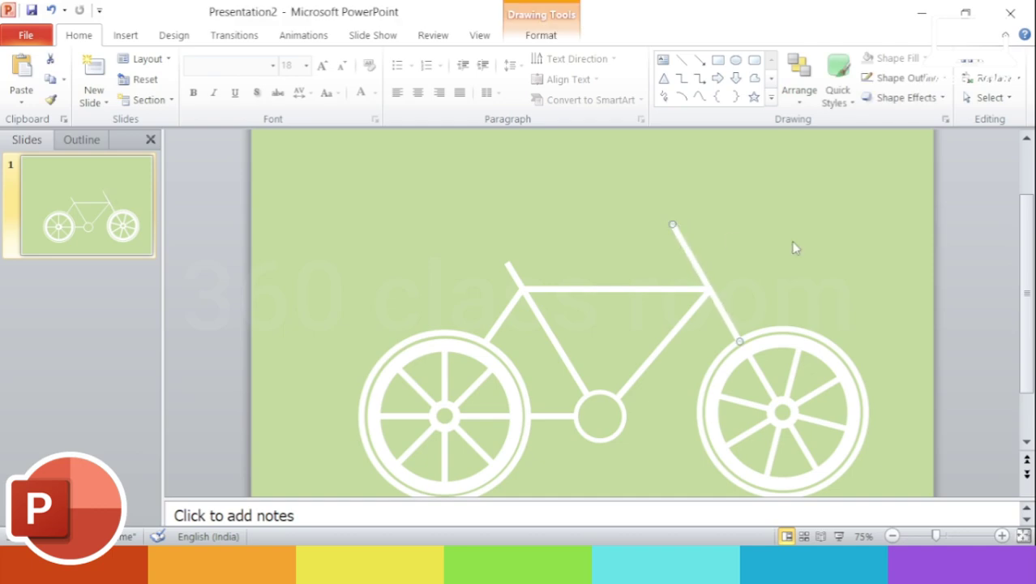
{"action": "left_click", "coordinate": [793, 248]}
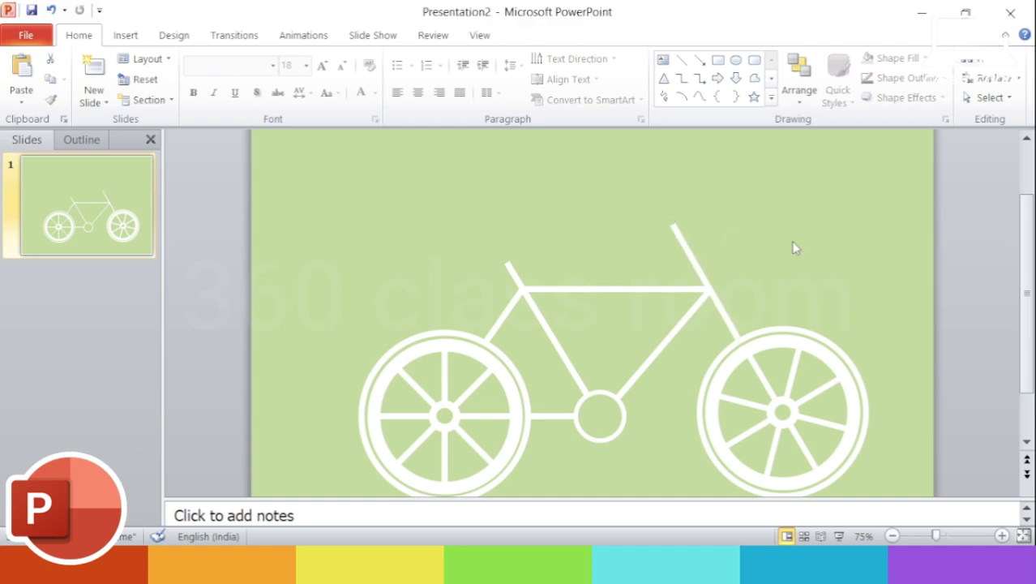
{"action": "scroll", "coordinate": [793, 233], "scroll_direction": "up", "scroll_amount": 3}
{"action": "scroll", "coordinate": [793, 232], "scroll_direction": "up", "scroll_amount": 2}
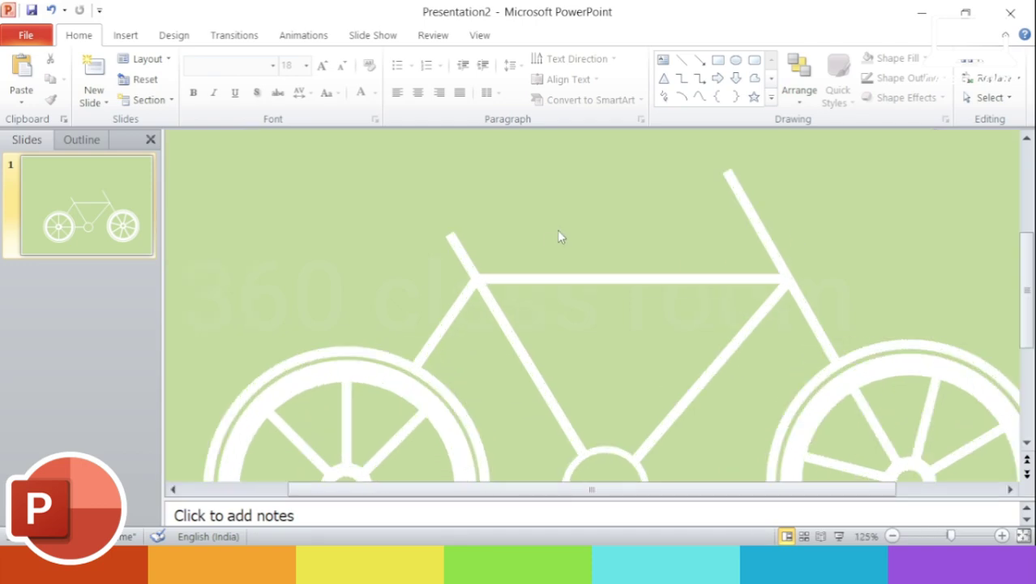
{"action": "scroll", "coordinate": [1029, 259], "scroll_direction": "up", "scroll_amount": 2}
Step: Draw a teardrop shape above the top tube and reshape it into a seat
{"action": "left_click", "coordinate": [771, 97]}
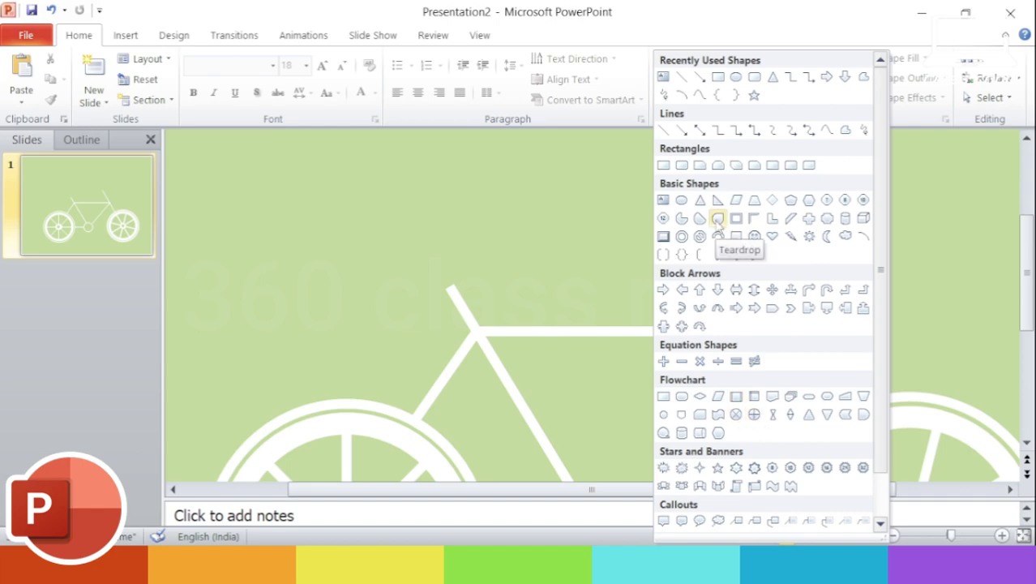
{"action": "left_click", "coordinate": [718, 219]}
{"action": "mouse_move", "coordinate": [404, 222]}
{"action": "left_mouse_down"}
{"action": "mouse_move", "coordinate": [461, 250]}
{"action": "mouse_move", "coordinate": [484, 219]}
{"action": "mouse_move", "coordinate": [458, 280]}
{"action": "mouse_move", "coordinate": [489, 291]}
{"action": "left_mouse_up"}
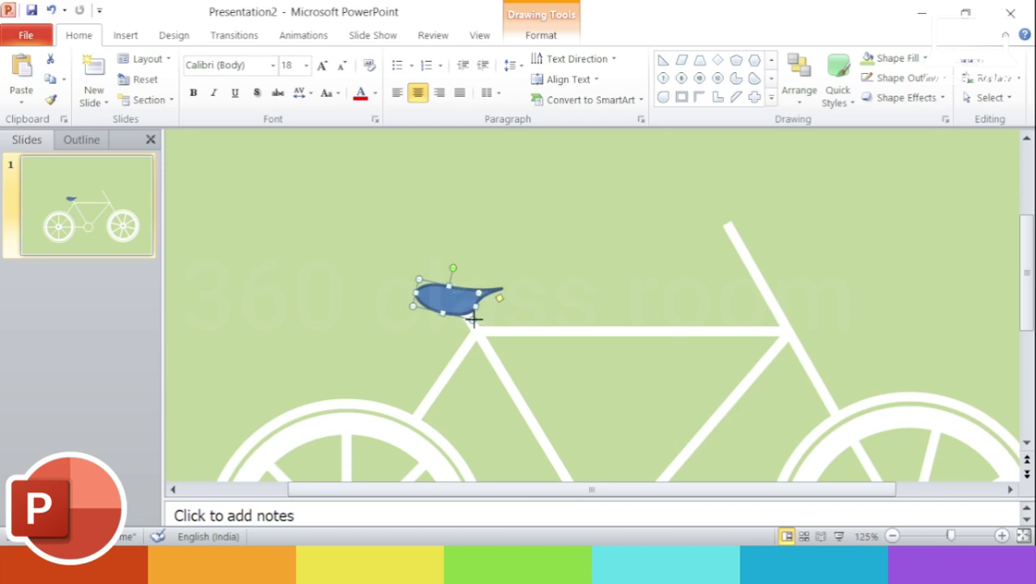
{"action": "left_click_drag", "start_coordinate": [497, 290], "coordinate": [496, 285]}
{"action": "left_click", "coordinate": [529, 278]}
{"action": "scroll", "coordinate": [531, 278], "scroll_direction": "down", "scroll_amount": 2, "text": "ctrl"}
{"action": "scroll", "coordinate": [577, 277], "scroll_direction": "up", "scroll_amount": 2, "text": "ctrl"}
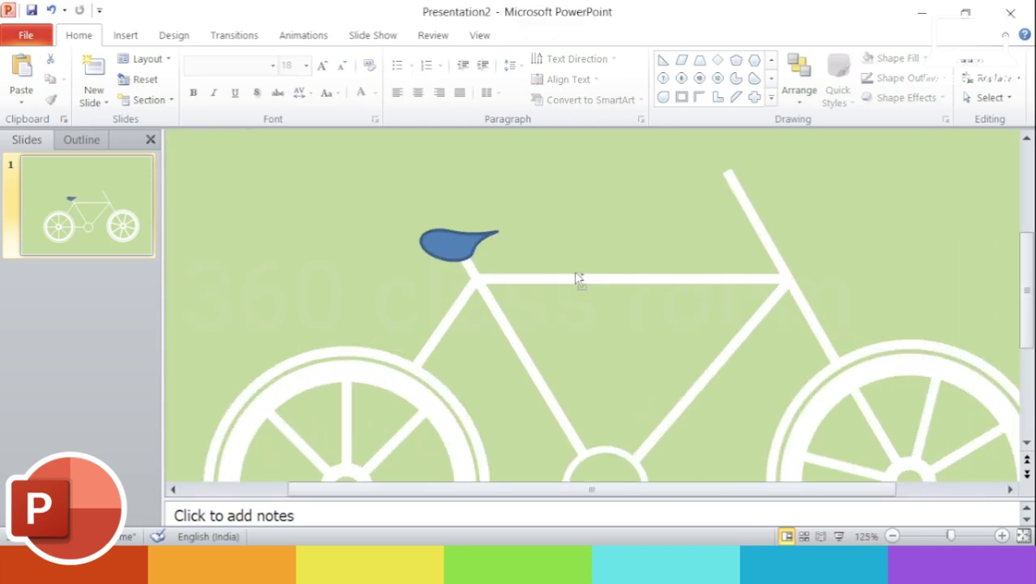
{"action": "left_click", "coordinate": [465, 233]}
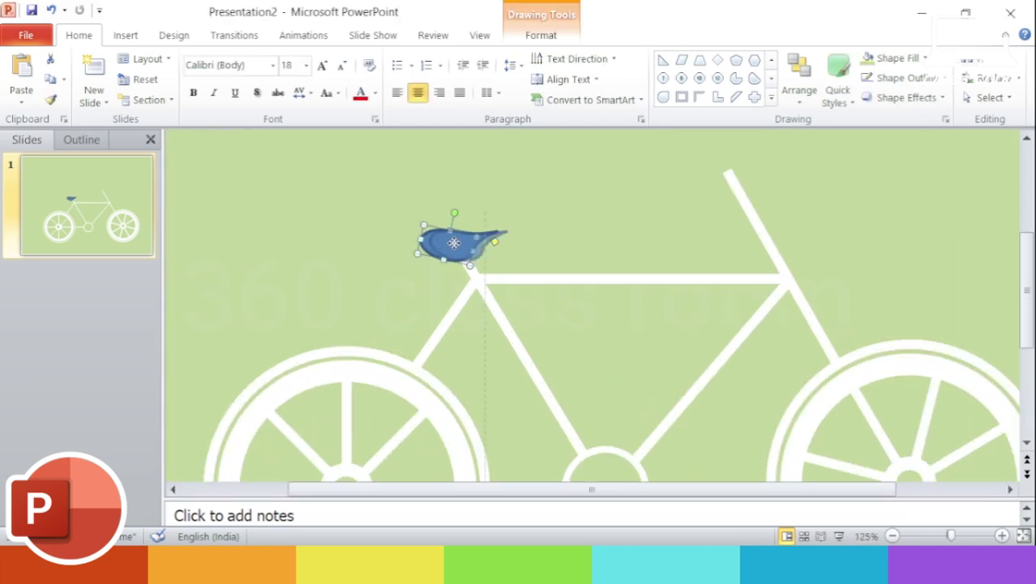
{"action": "left_click", "coordinate": [592, 231]}
{"action": "left_click", "coordinate": [504, 237]}
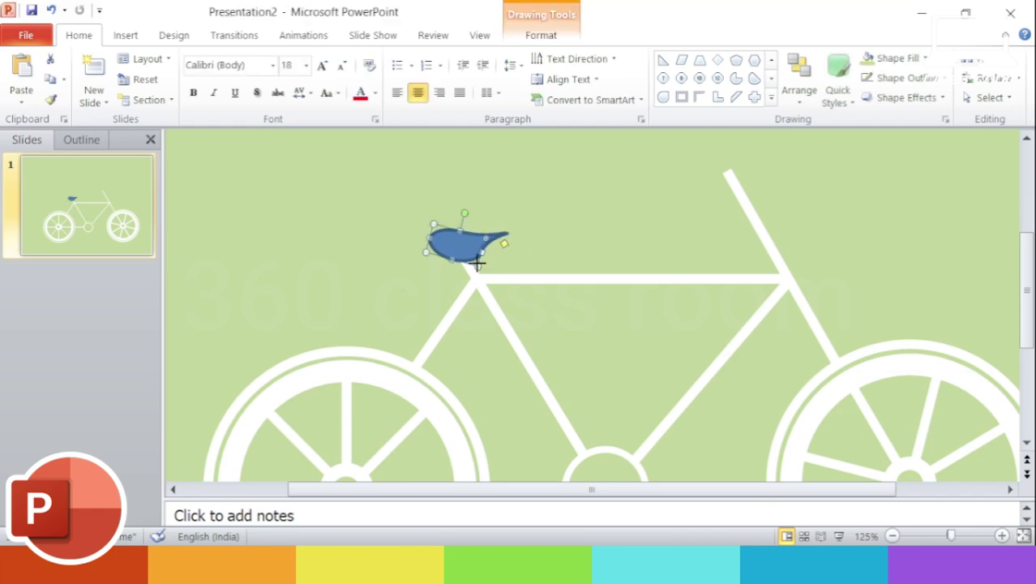
{"action": "left_click", "coordinate": [526, 220]}
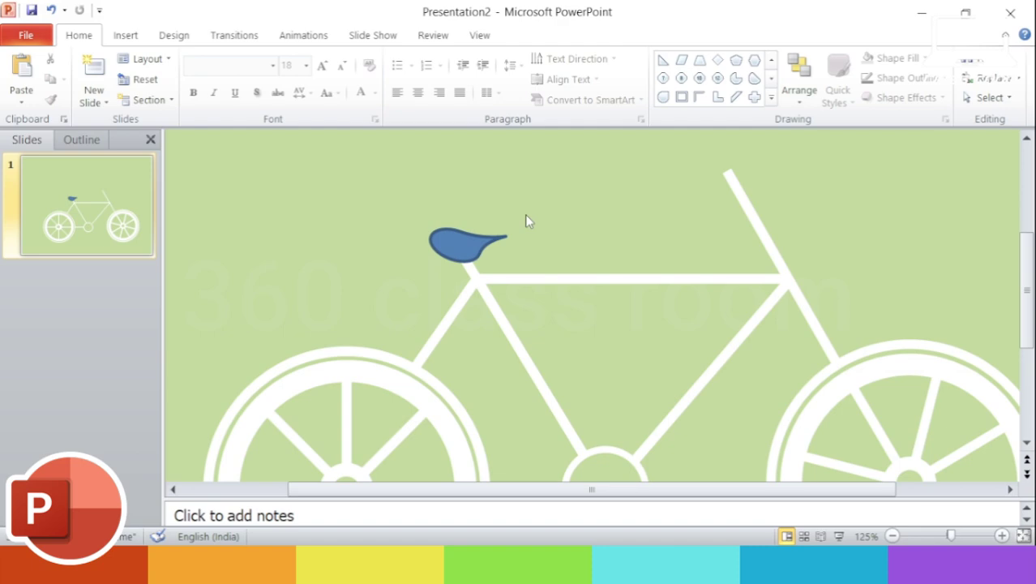
Step: Fill the teardrop seat black and set its outline to No Outline
{"action": "left_click", "coordinate": [469, 241]}
{"action": "left_click", "coordinate": [543, 36]}
{"action": "left_click", "coordinate": [428, 57]}
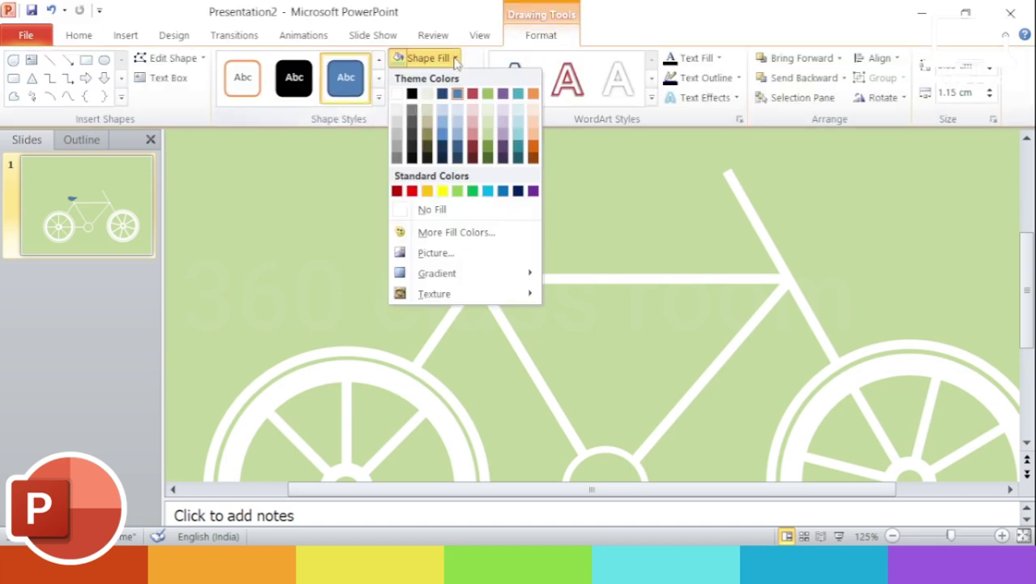
{"action": "left_click", "coordinate": [412, 93]}
{"action": "left_click", "coordinate": [435, 77]}
{"action": "left_click", "coordinate": [444, 230]}
{"action": "left_click", "coordinate": [599, 227]}
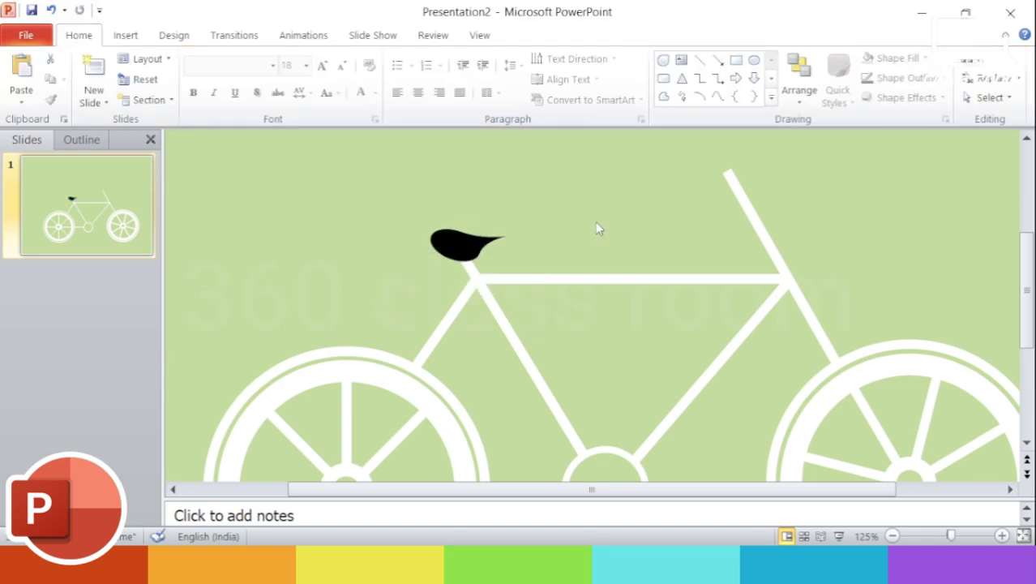
Step: Reapply No Outline to the seat and check the result
{"action": "double_click", "coordinate": [464, 244]}
{"action": "left_click", "coordinate": [451, 78]}
{"action": "left_click", "coordinate": [412, 130]}
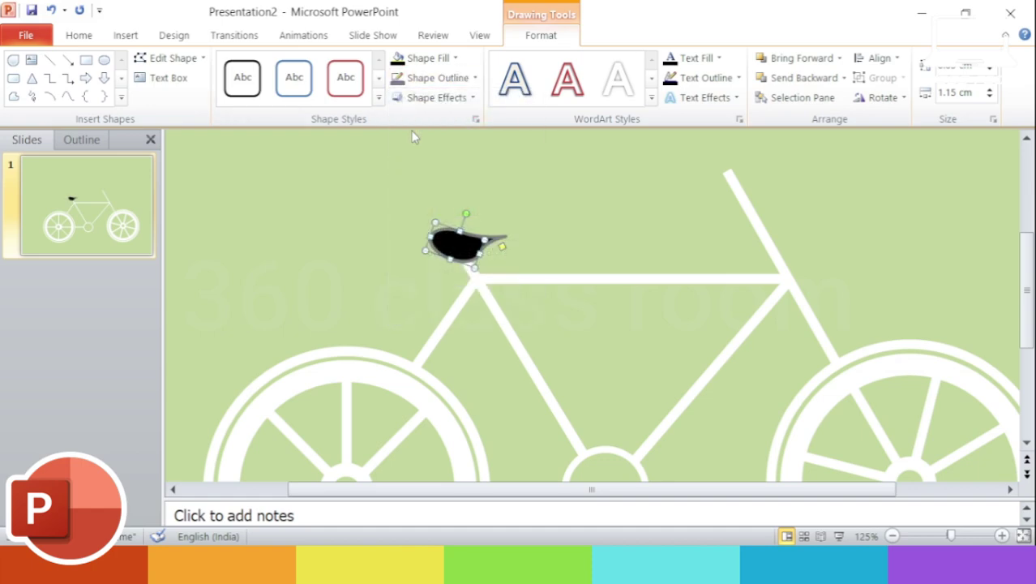
{"action": "left_click", "coordinate": [436, 77]}
{"action": "left_click", "coordinate": [416, 150]}
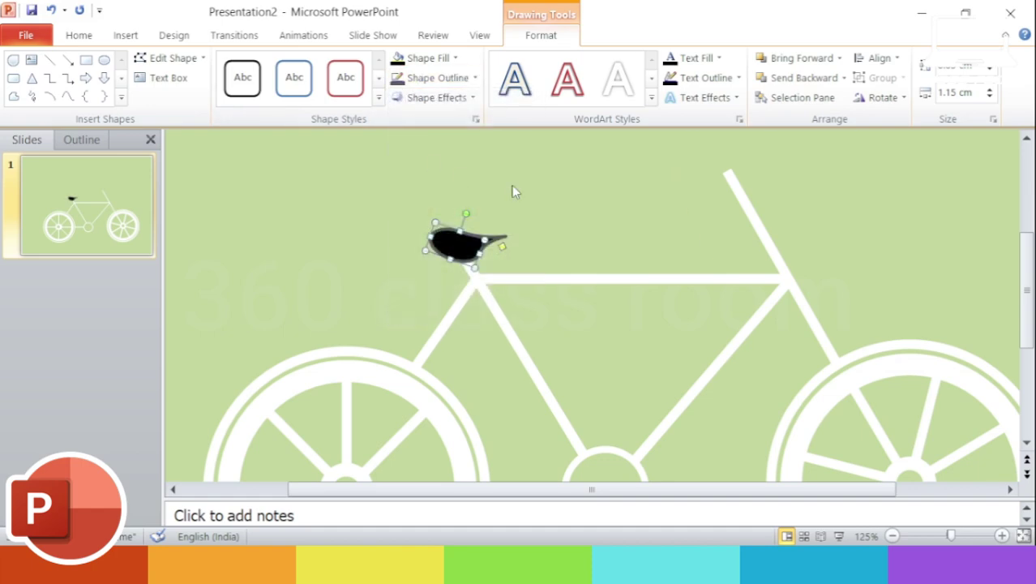
{"action": "left_click", "coordinate": [435, 78]}
{"action": "left_click", "coordinate": [445, 187]}
{"action": "left_click", "coordinate": [588, 222]}
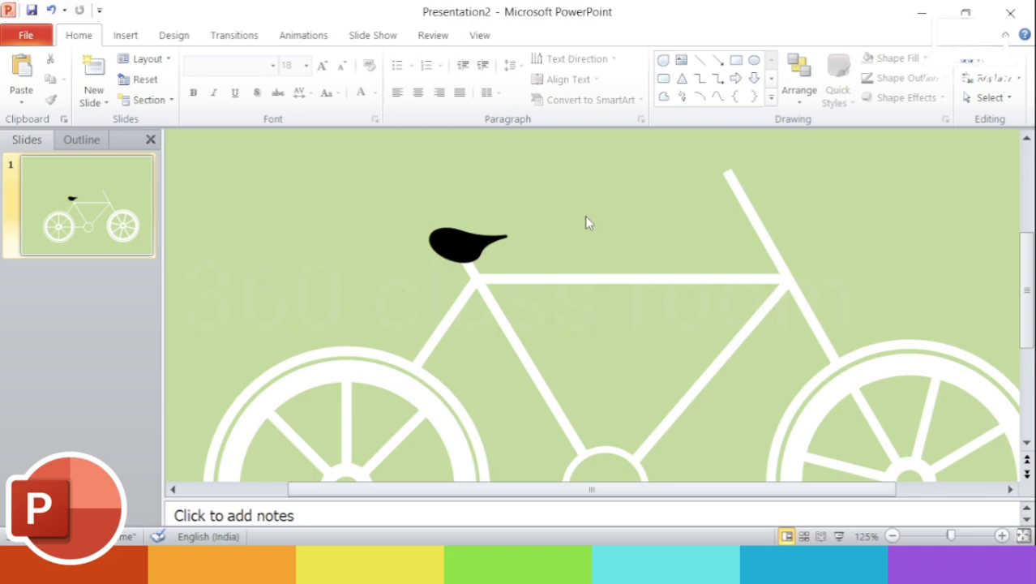
{"action": "scroll", "coordinate": [584, 216], "scroll_direction": "down", "scroll_amount": 5}
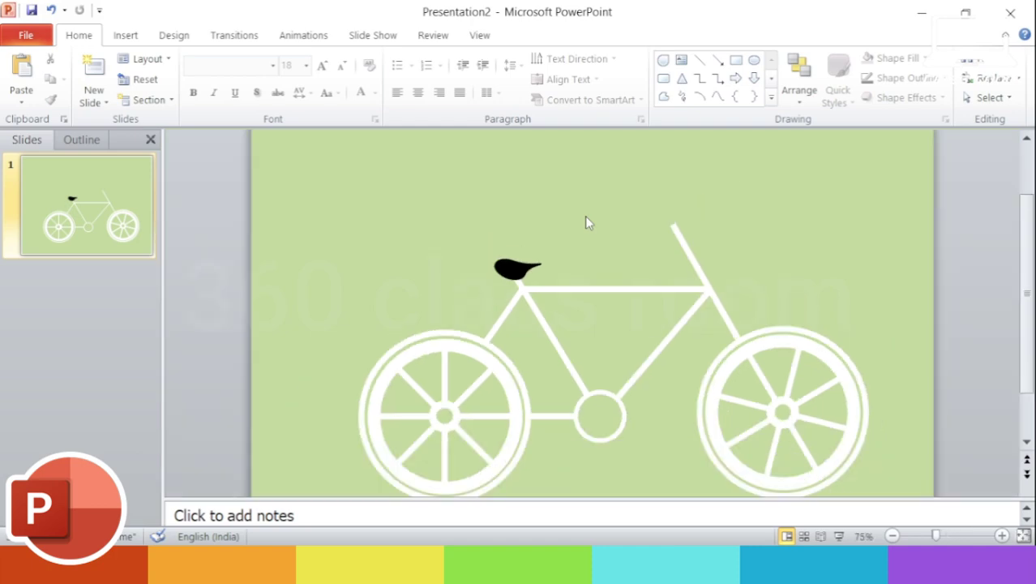
Step: Draw a horizontal handlebar line atop the front tube, white with 4½ pt weight
{"action": "left_click", "coordinate": [700, 61]}
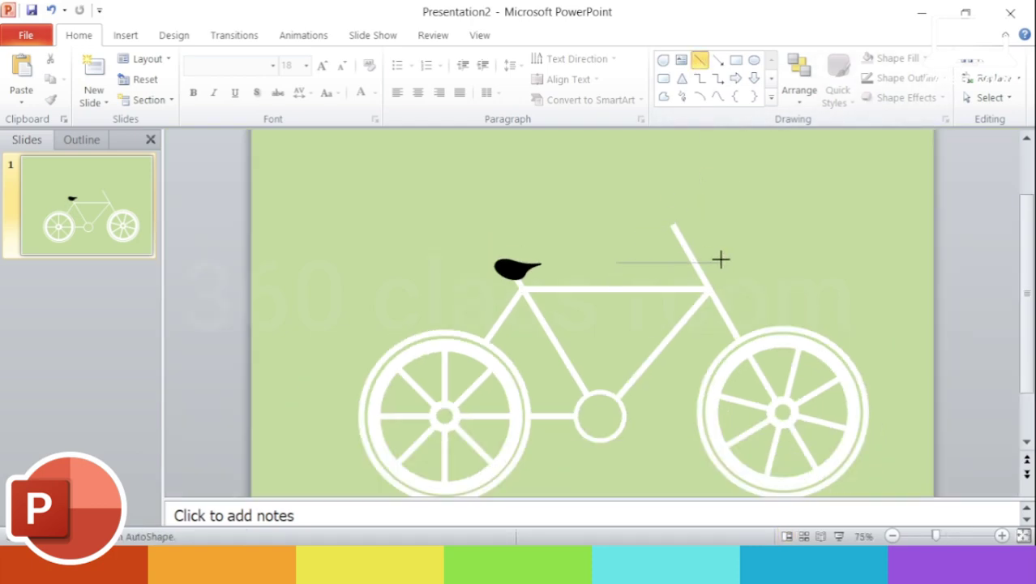
{"action": "left_click_drag", "start_coordinate": [721, 258], "coordinate": [721, 261]}
{"action": "mouse_move", "coordinate": [667, 263]}
{"action": "left_mouse_down"}
{"action": "mouse_move", "coordinate": [657, 228]}
{"action": "mouse_move", "coordinate": [677, 224]}
{"action": "left_mouse_up"}
{"action": "left_click", "coordinate": [572, 36]}
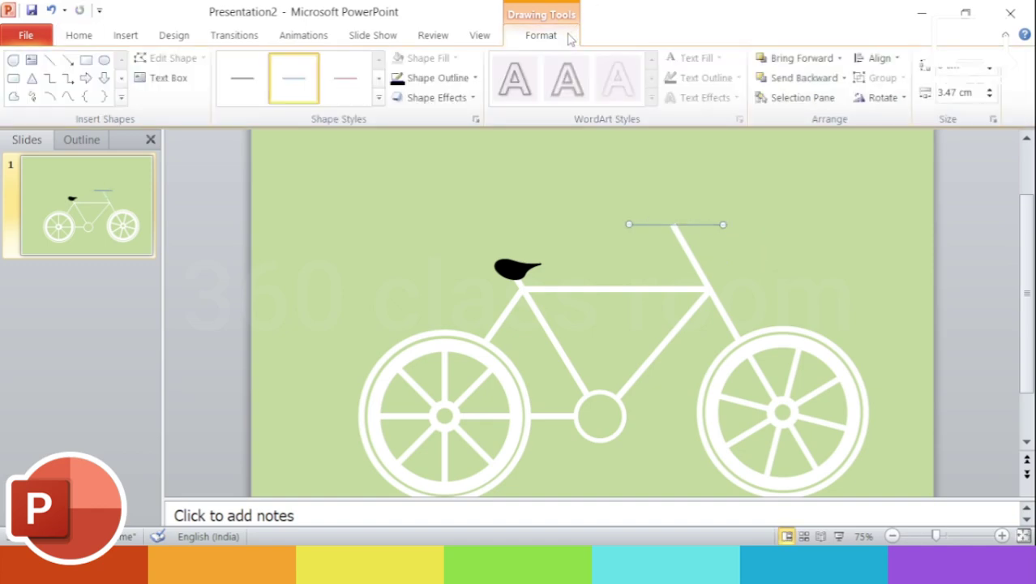
{"action": "left_click", "coordinate": [434, 77]}
{"action": "left_click", "coordinate": [396, 113]}
{"action": "left_click", "coordinate": [433, 77]}
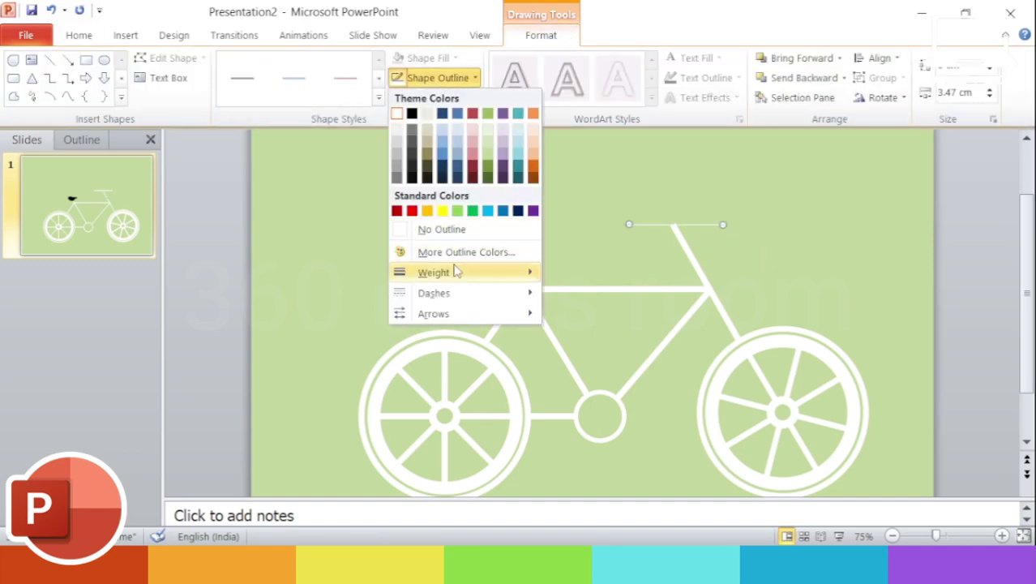
{"action": "mouse_move", "coordinate": [433, 272]}
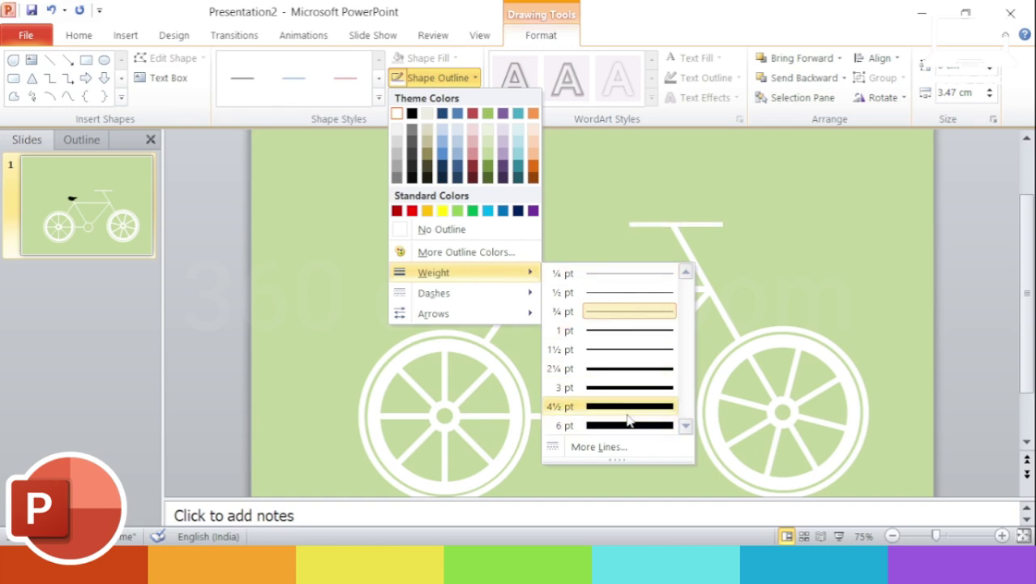
{"action": "left_click", "coordinate": [626, 414]}
{"action": "left_click", "coordinate": [787, 207]}
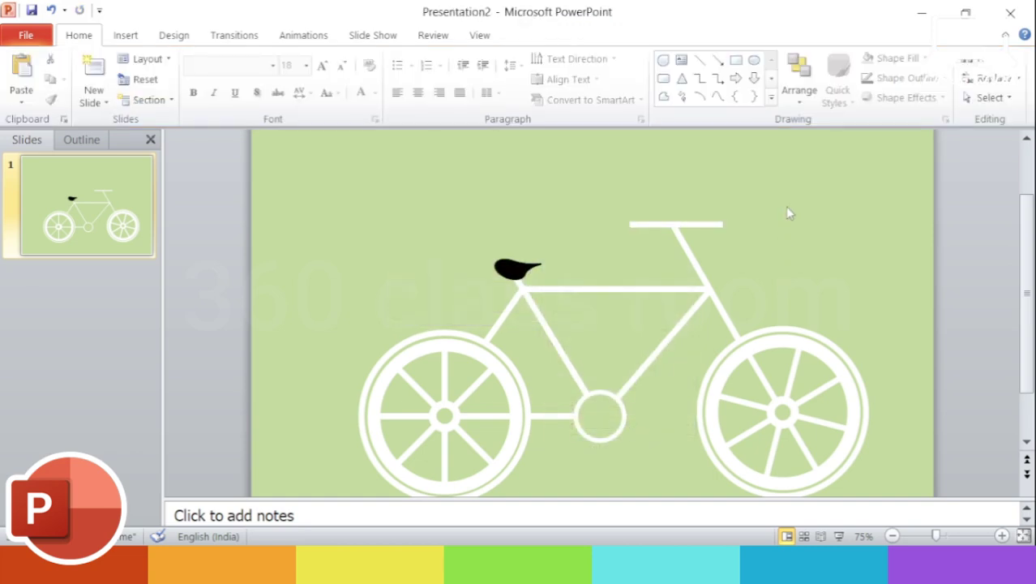
Step: Draw an arc at the handlebar's right end and extend its lower end downward
{"action": "left_click", "coordinate": [699, 97]}
{"action": "mouse_move", "coordinate": [762, 188]}
{"action": "left_mouse_down"}
{"action": "mouse_move", "coordinate": [822, 245]}
{"action": "mouse_move", "coordinate": [807, 219]}
{"action": "left_mouse_up"}
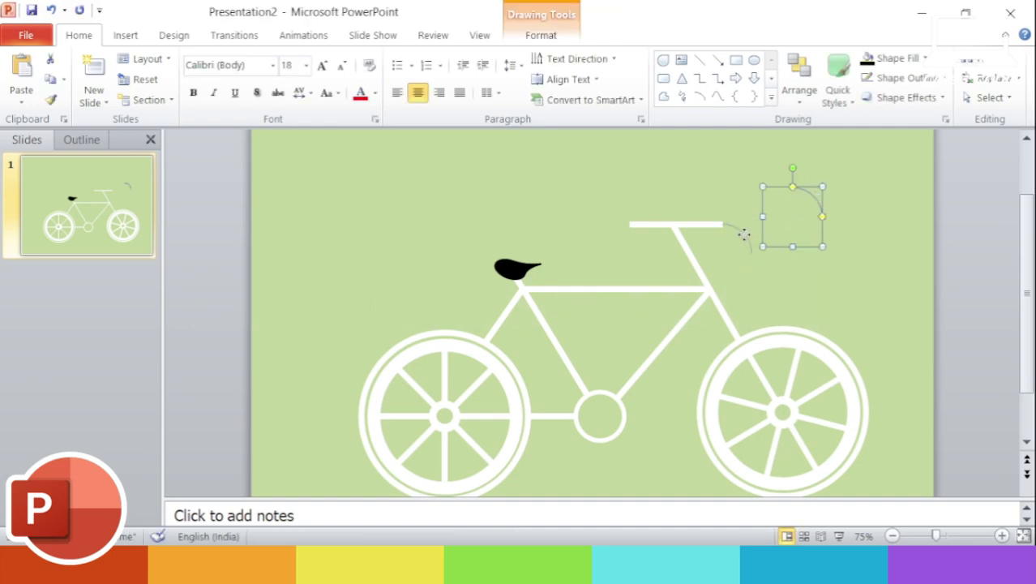
{"action": "left_click_drag", "start_coordinate": [744, 235], "coordinate": [754, 245]}
{"action": "left_click", "coordinate": [791, 250]}
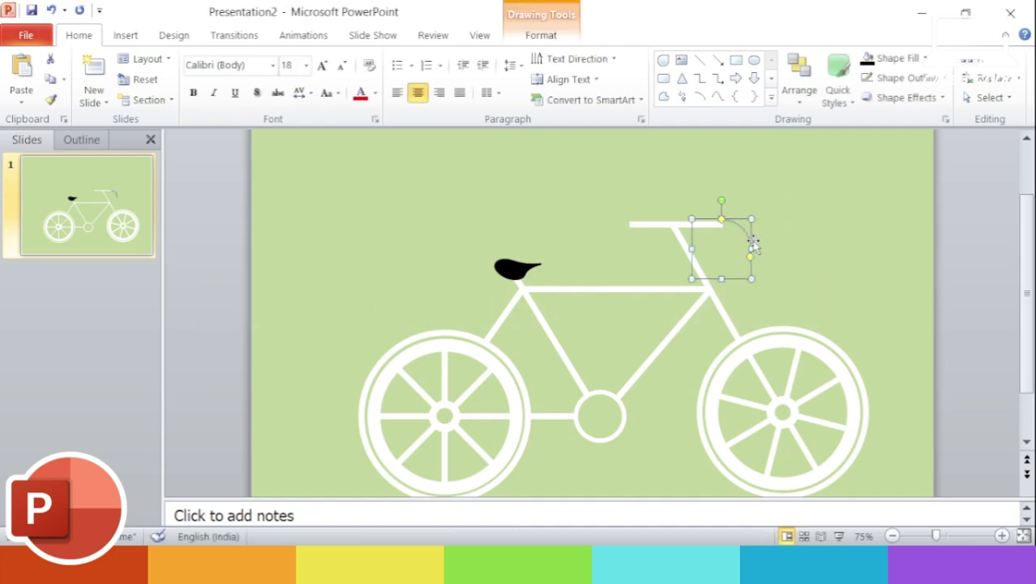
{"action": "scroll", "coordinate": [808, 236], "scroll_direction": "up", "scroll_amount": 5}
{"action": "mouse_move", "coordinate": [652, 270]}
{"action": "left_mouse_down"}
{"action": "mouse_move", "coordinate": [649, 331]}
{"action": "mouse_move", "coordinate": [652, 314]}
{"action": "left_mouse_up"}
{"action": "left_click", "coordinate": [725, 269]}
{"action": "left_click", "coordinate": [648, 300]}
{"action": "left_click", "coordinate": [698, 291]}
{"action": "left_click", "coordinate": [635, 274]}
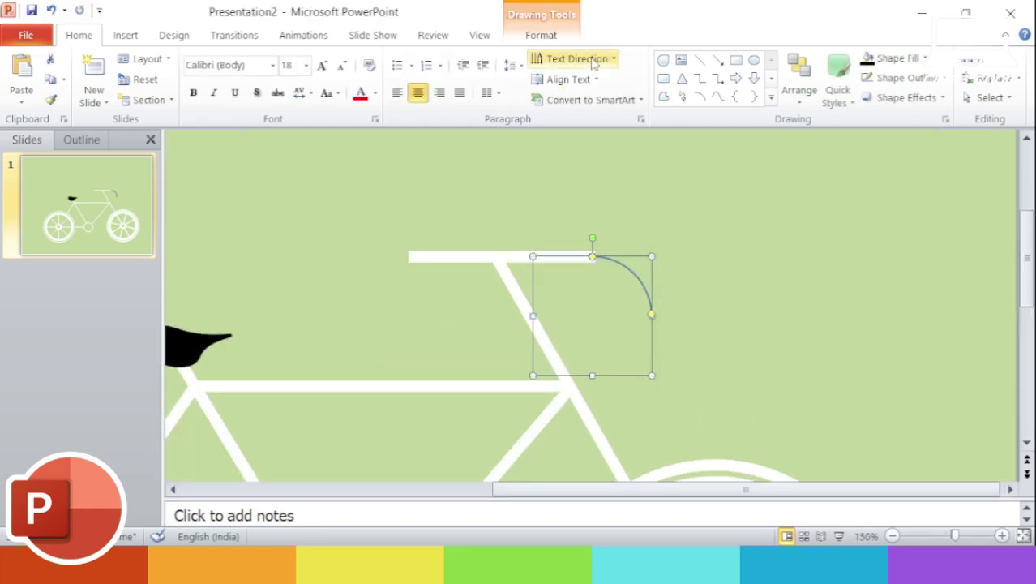
Step: Give the handlebar arc a white 6 pt outline
{"action": "left_click", "coordinate": [541, 35]}
{"action": "left_click", "coordinate": [467, 81]}
{"action": "mouse_move", "coordinate": [433, 272]}
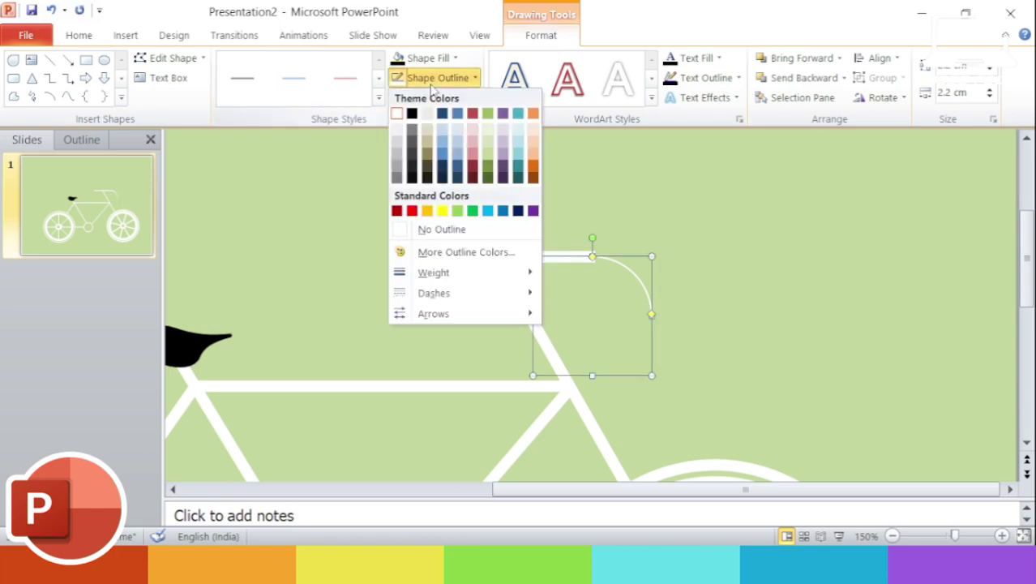
{"action": "left_click", "coordinate": [651, 427]}
{"action": "left_click", "coordinate": [751, 328]}
{"action": "scroll", "coordinate": [752, 329], "scroll_direction": "down", "scroll_amount": 2}
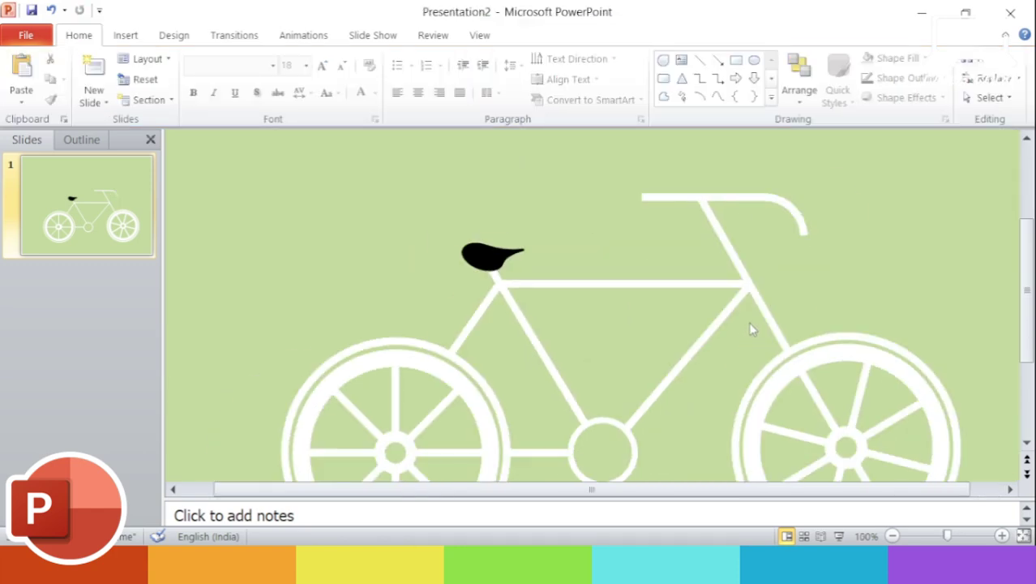
{"action": "scroll", "coordinate": [751, 328], "scroll_direction": "down", "scroll_amount": 2}
Step: Duplicate the arc and move the copy to the handlebar's left end
{"action": "left_click", "coordinate": [735, 266]}
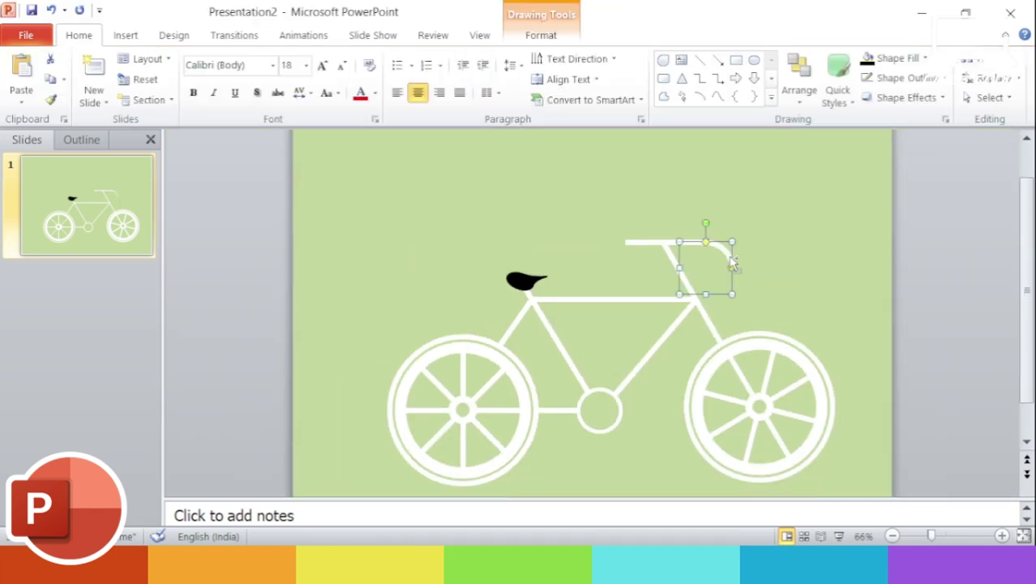
{"action": "key", "text": "ctrl+c"}
{"action": "key", "text": "ctrl+v"}
{"action": "left_click_drag", "start_coordinate": [734, 271], "coordinate": [650, 263]}
{"action": "key", "text": "ctrl+z"}
{"action": "left_click_drag", "start_coordinate": [734, 266], "coordinate": [649, 255]}
{"action": "left_click", "coordinate": [839, 264]}
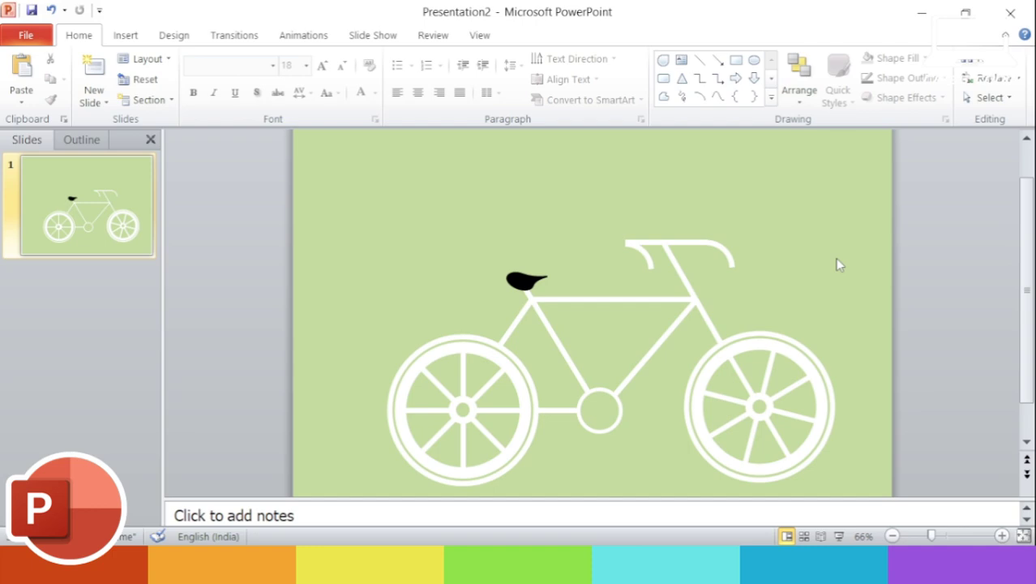
Step: Check the placement of the two handlebar arcs by selecting each in turn
{"action": "scroll", "coordinate": [837, 264], "scroll_direction": "up", "scroll_amount": 4}
{"action": "scroll", "coordinate": [814, 266], "scroll_direction": "up", "scroll_amount": 5}
{"action": "left_click", "coordinate": [719, 225]}
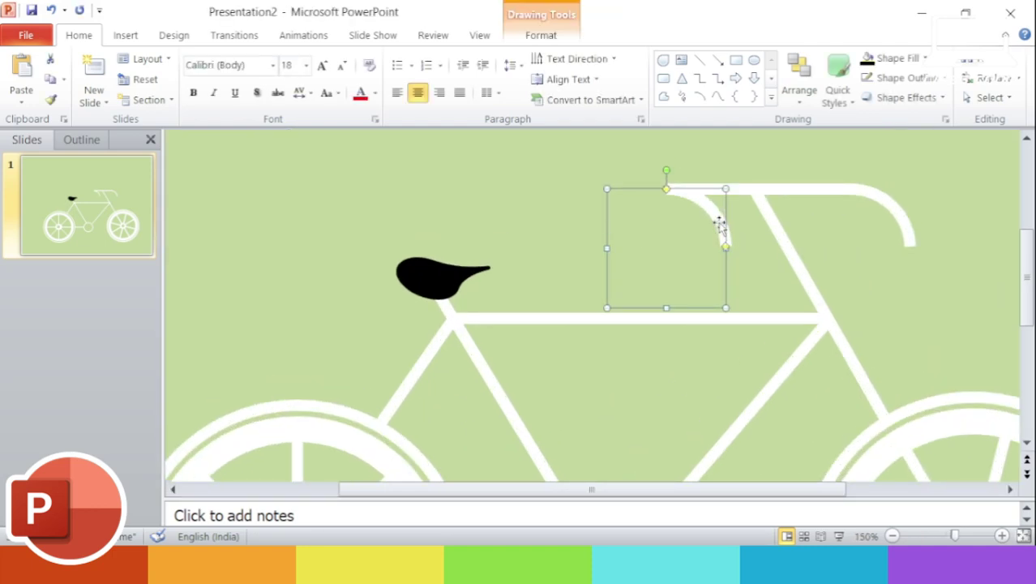
{"action": "left_click", "coordinate": [950, 202]}
{"action": "scroll", "coordinate": [949, 202], "scroll_direction": "down", "scroll_amount": 2}
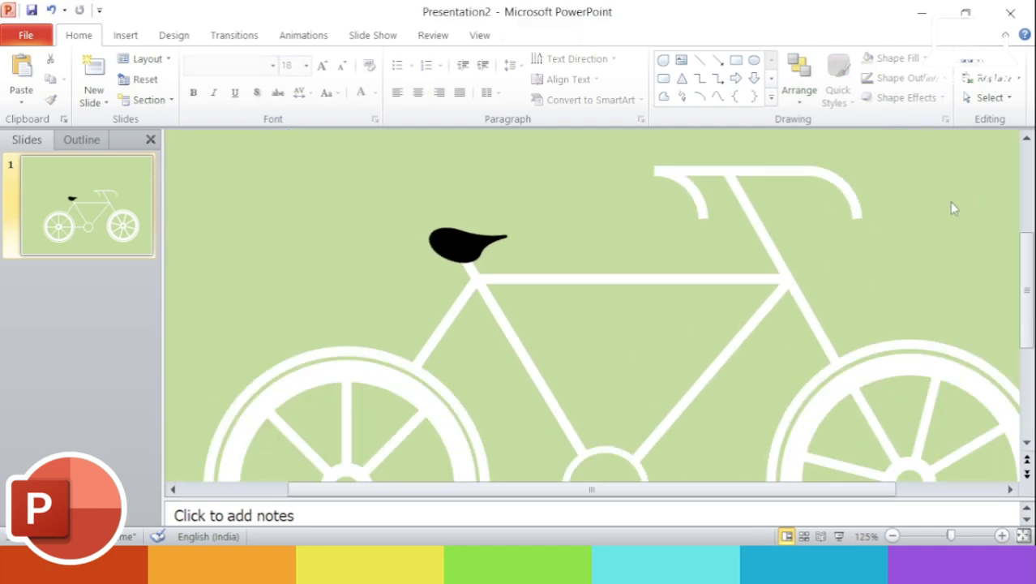
{"action": "left_click", "coordinate": [702, 211]}
{"action": "left_click", "coordinate": [853, 241]}
{"action": "scroll", "coordinate": [855, 243], "scroll_direction": "down", "scroll_amount": 5}
{"action": "scroll", "coordinate": [614, 269], "scroll_direction": "up", "scroll_amount": 5}
Step: Enlarge the black seat slightly toward the upper left, undoing the overshooting second resize
{"action": "left_click", "coordinate": [440, 242]}
{"action": "left_click_drag", "start_coordinate": [437, 251], "coordinate": [463, 240]}
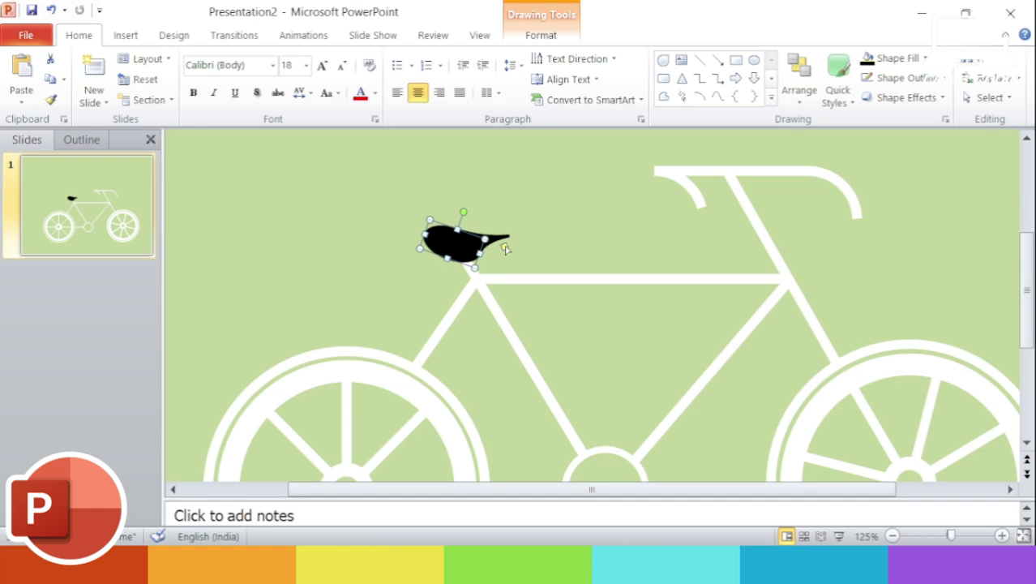
{"action": "left_click", "coordinate": [574, 242]}
{"action": "scroll", "coordinate": [574, 242], "scroll_direction": "down", "scroll_amount": 1}
{"action": "scroll", "coordinate": [575, 242], "scroll_direction": "up", "scroll_amount": 1}
{"action": "left_click", "coordinate": [429, 256]}
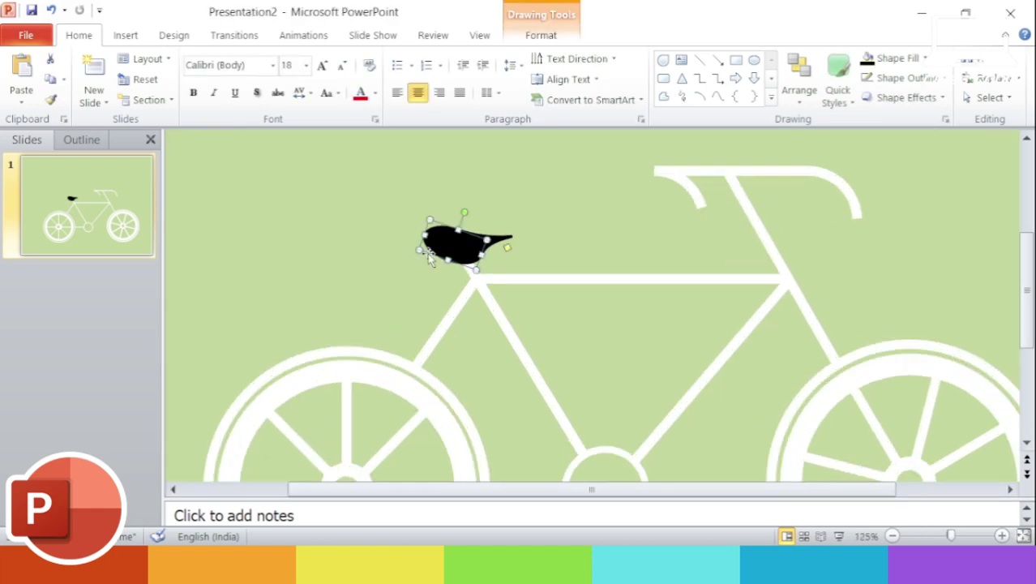
{"action": "mouse_move", "coordinate": [430, 255]}
{"action": "left_mouse_down"}
{"action": "mouse_move", "coordinate": [421, 243]}
{"action": "mouse_move", "coordinate": [459, 254]}
{"action": "left_mouse_up"}
{"action": "key", "text": "ctrl+z"}
{"action": "left_click", "coordinate": [565, 245]}
Step: Confirm the resized seat still rests on top of the frame
{"action": "scroll", "coordinate": [565, 245], "scroll_direction": "down", "scroll_amount": 2}
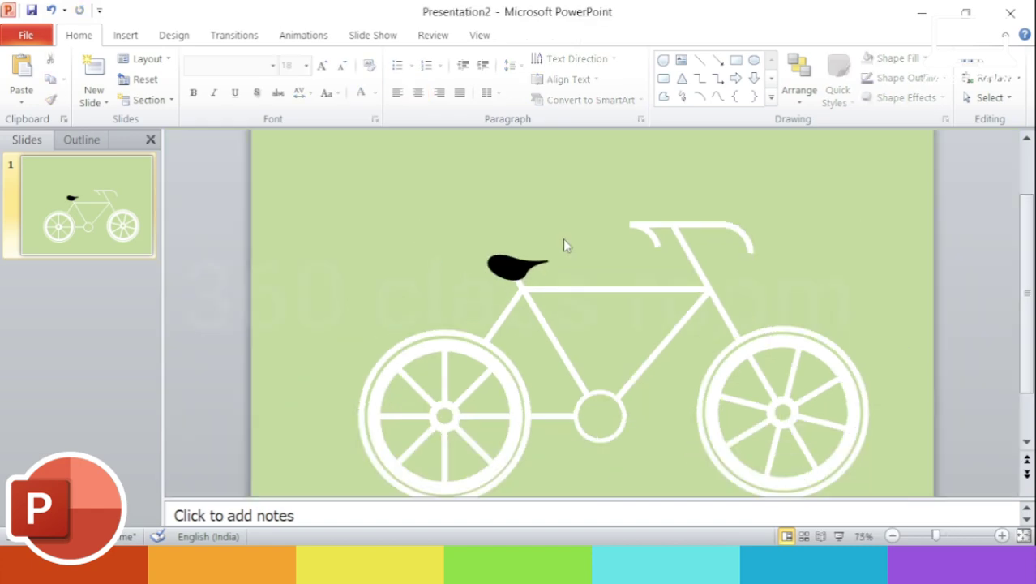
{"action": "left_click", "coordinate": [523, 261]}
{"action": "scroll", "coordinate": [523, 261], "scroll_direction": "up", "scroll_amount": 2}
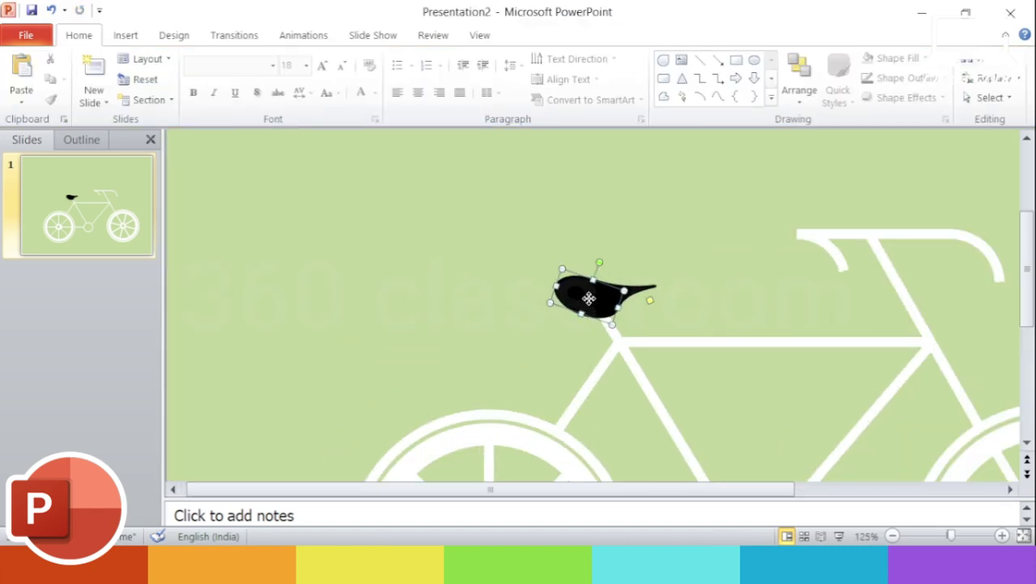
{"action": "left_click", "coordinate": [675, 313]}
{"action": "scroll", "coordinate": [705, 318], "scroll_direction": "down", "scroll_amount": 1}
{"action": "scroll", "coordinate": [705, 318], "scroll_direction": "down", "scroll_amount": 1}
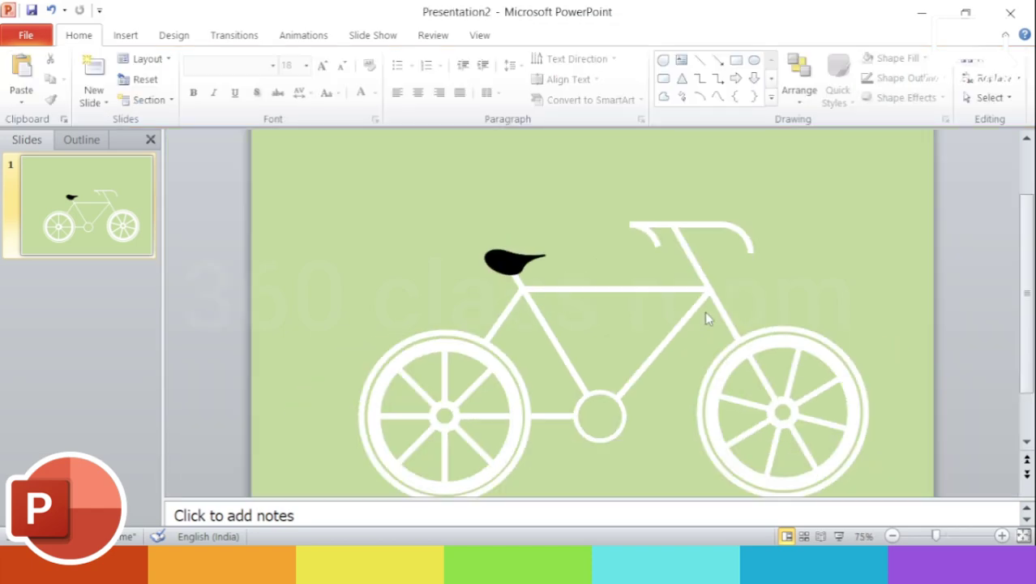
{"action": "scroll", "coordinate": [721, 324], "scroll_direction": "down", "scroll_amount": 1}
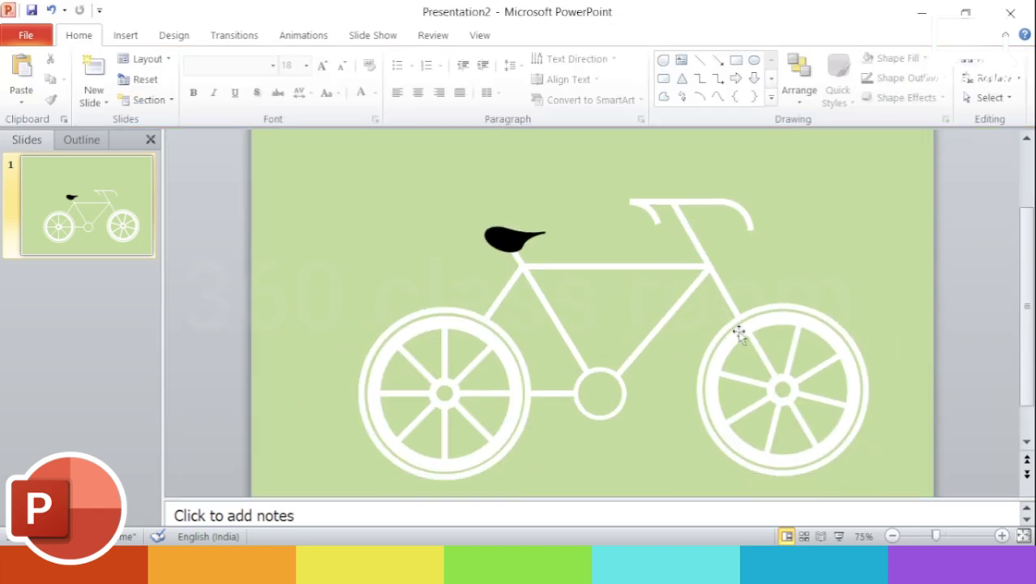
{"action": "scroll", "coordinate": [613, 394], "scroll_direction": "up", "scroll_amount": 2}
{"action": "scroll", "coordinate": [613, 394], "scroll_direction": "up", "scroll_amount": 2}
Step: Draw an oval on the pedal hub, redrawing it after a misplaced first attempt
{"action": "scroll", "coordinate": [614, 393], "scroll_direction": "up", "scroll_amount": 1}
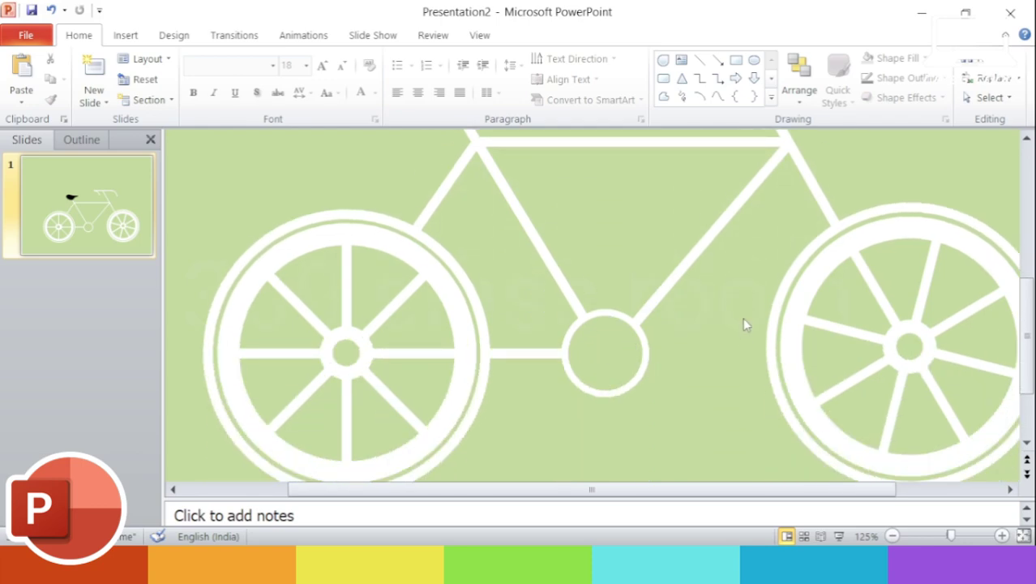
{"action": "left_click", "coordinate": [754, 60]}
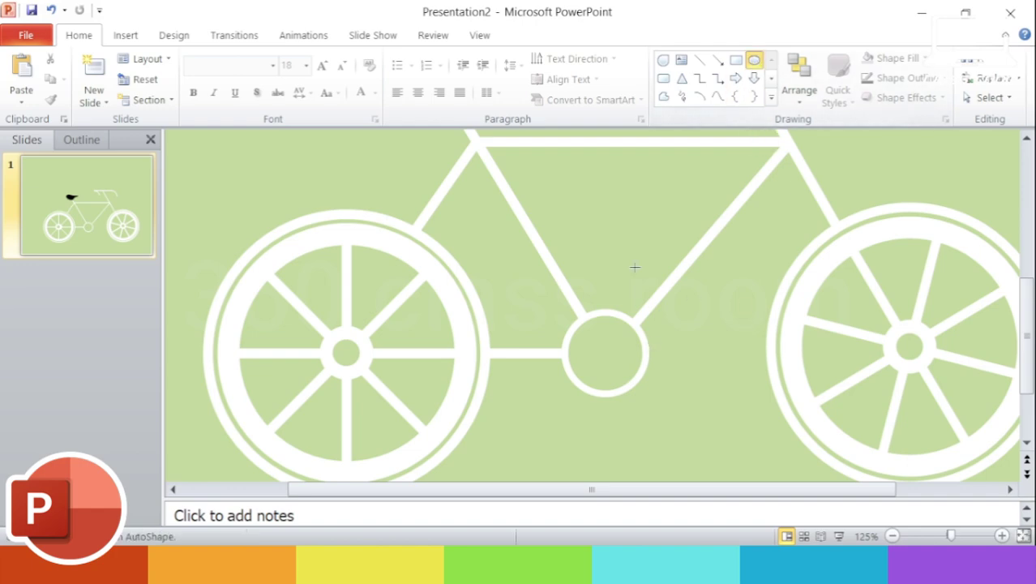
{"action": "left_click_drag", "start_coordinate": [610, 201], "coordinate": [636, 241]}
{"action": "key", "text": "ctrl+z"}
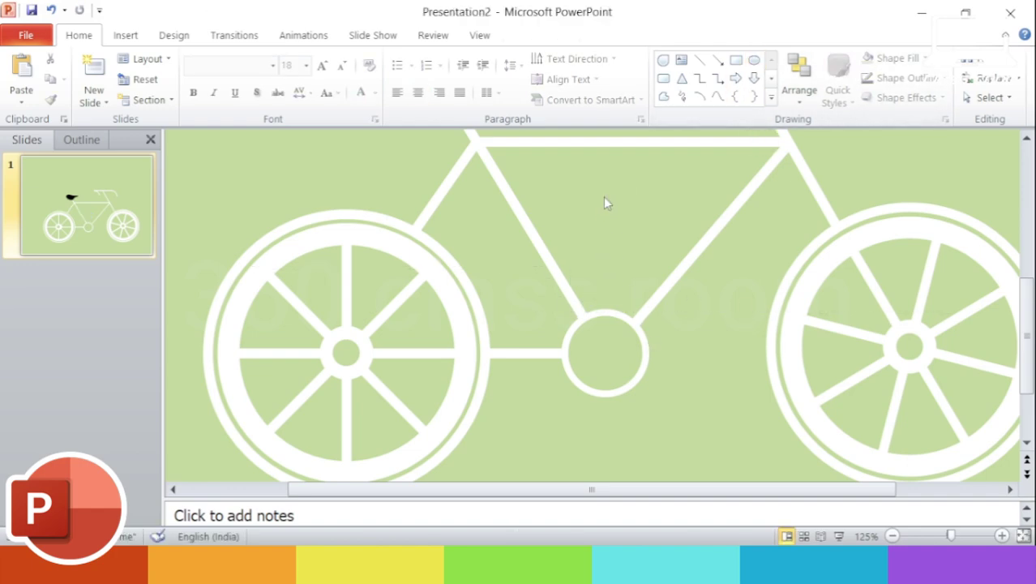
{"action": "left_click", "coordinate": [754, 60]}
{"action": "mouse_move", "coordinate": [580, 175]}
{"action": "left_mouse_down"}
{"action": "mouse_move", "coordinate": [621, 215]}
{"action": "mouse_move", "coordinate": [608, 350]}
{"action": "left_mouse_up"}
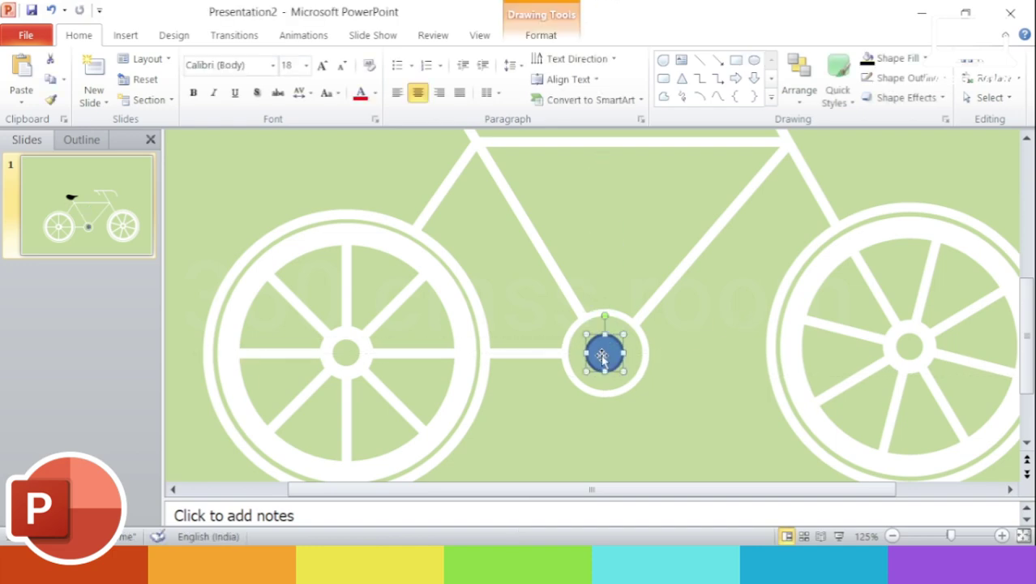
Step: Give the hub circle a white 4½ pt outline with no fill
{"action": "left_click", "coordinate": [561, 37]}
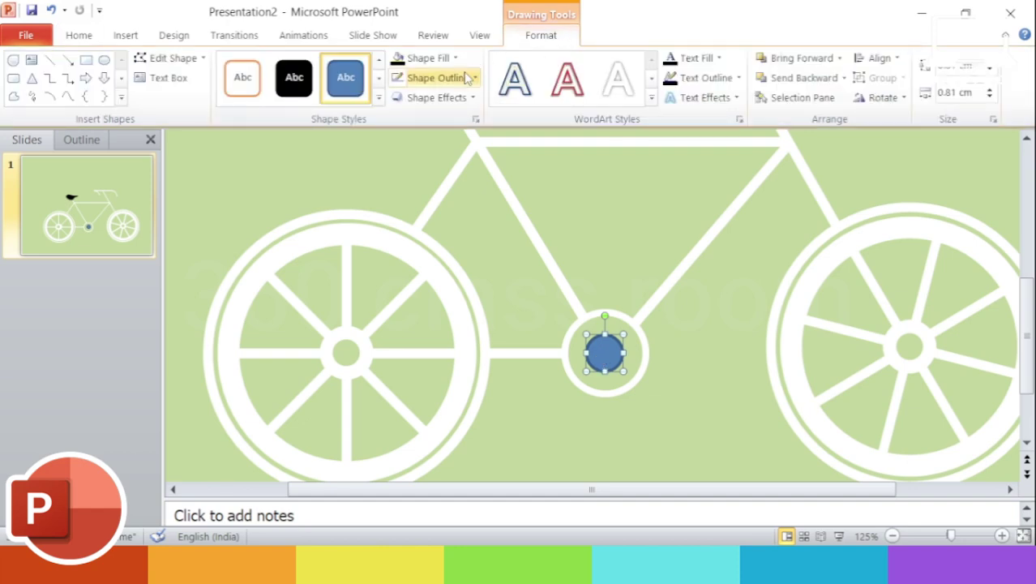
{"action": "left_click", "coordinate": [429, 77]}
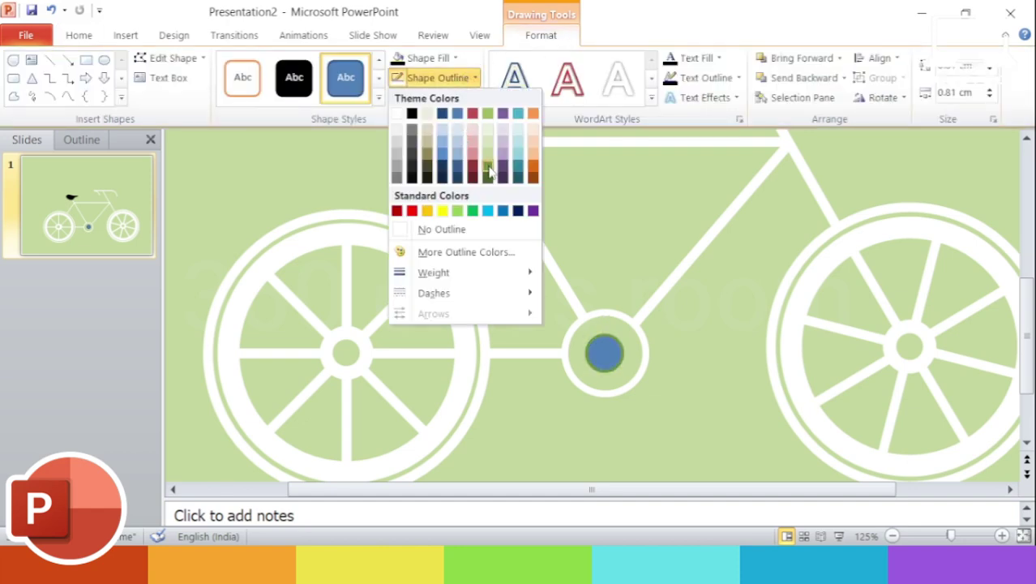
{"action": "left_click", "coordinate": [398, 114]}
{"action": "left_click", "coordinate": [425, 57]}
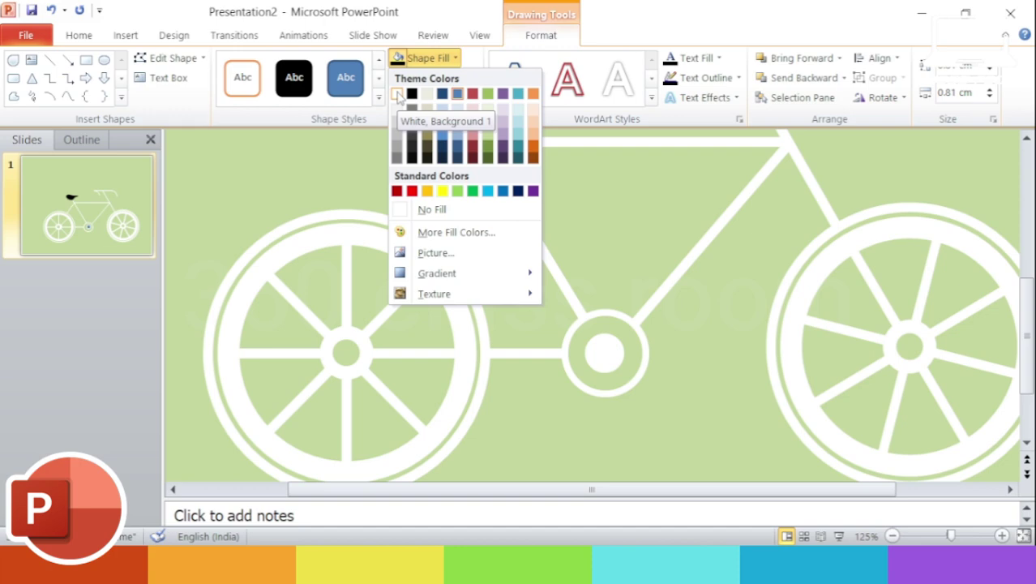
{"action": "left_click", "coordinate": [432, 209]}
{"action": "left_click", "coordinate": [436, 78]}
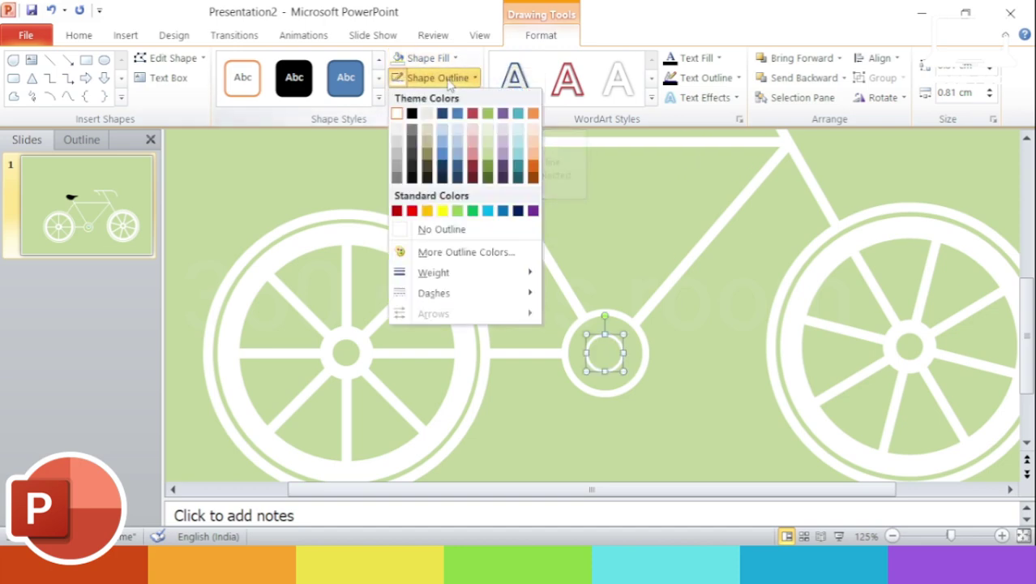
{"action": "left_click", "coordinate": [635, 406]}
{"action": "left_click", "coordinate": [694, 367]}
Step: Resize the hub circle to 1.8 cm and fill it solid white
{"action": "left_click", "coordinate": [630, 365]}
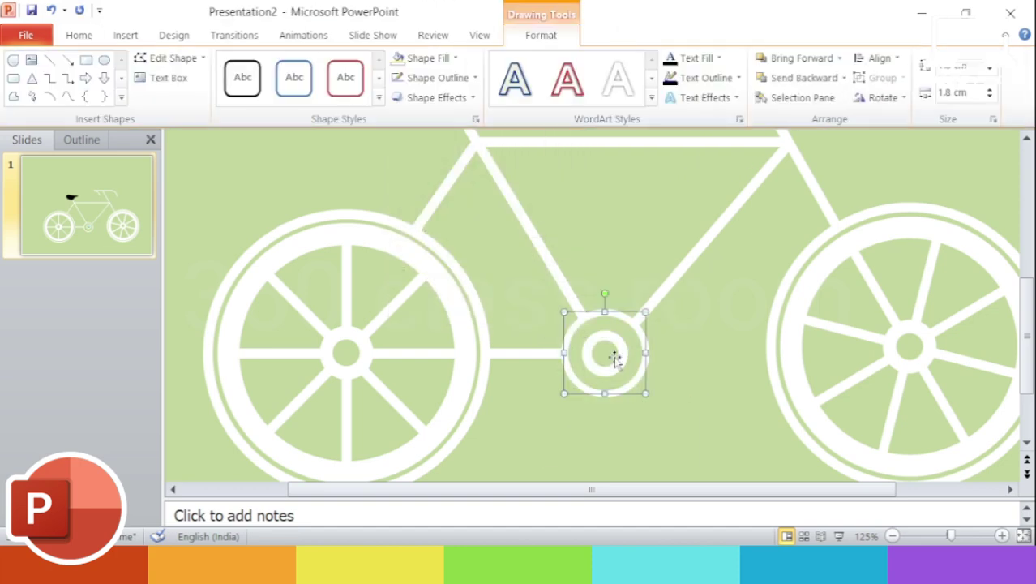
{"action": "left_click_drag", "start_coordinate": [623, 334], "coordinate": [645, 311]}
{"action": "left_click", "coordinate": [697, 379]}
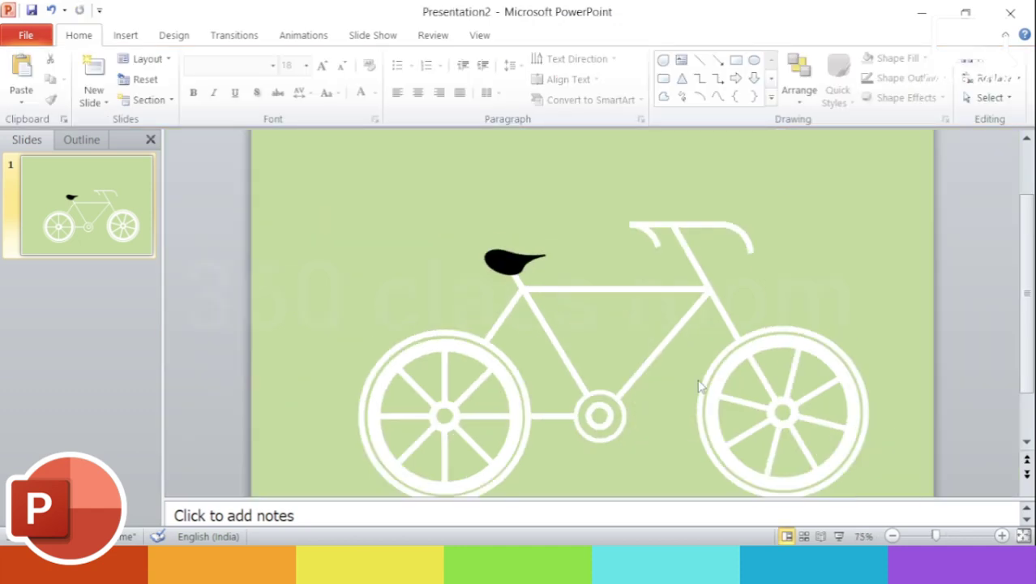
{"action": "left_click", "coordinate": [616, 375]}
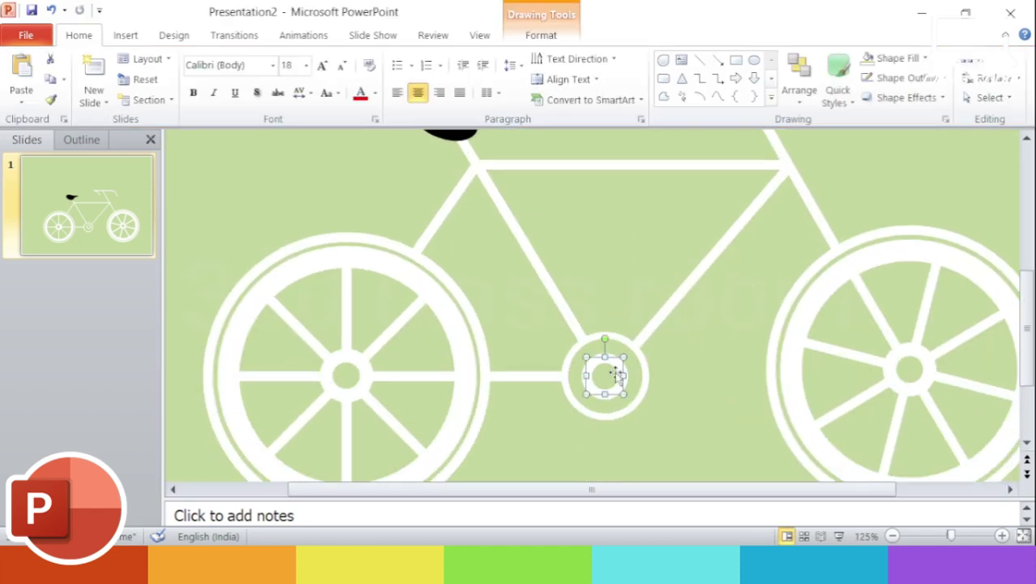
{"action": "left_click", "coordinate": [541, 35]}
{"action": "left_click", "coordinate": [430, 78]}
{"action": "left_click", "coordinate": [441, 59]}
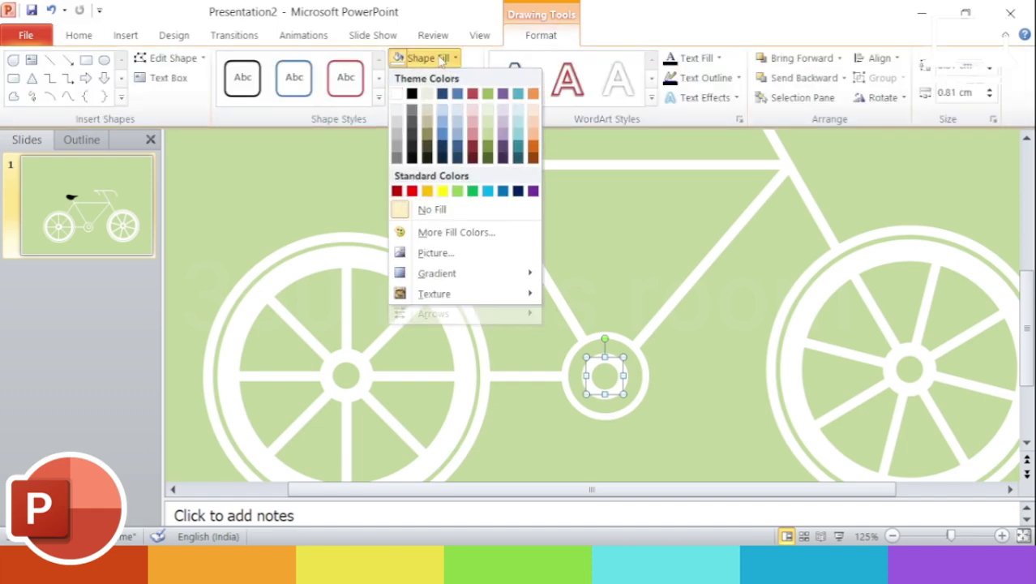
{"action": "left_click", "coordinate": [396, 93]}
{"action": "left_click", "coordinate": [693, 389]}
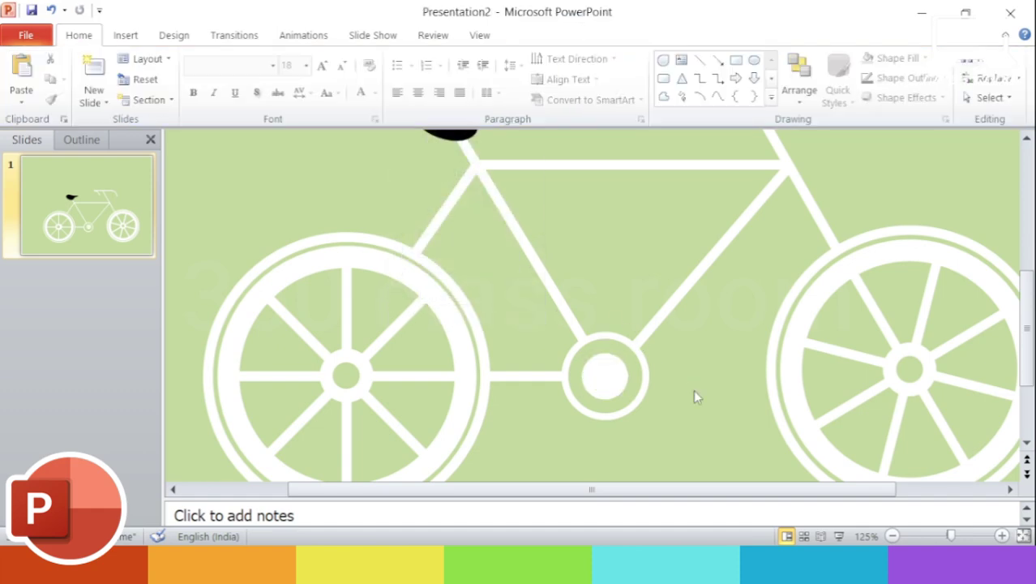
Step: Draw a small rectangle below the hub and a vertical line through the pedal hub
{"action": "left_click", "coordinate": [735, 59]}
{"action": "mouse_move", "coordinate": [681, 346]}
{"action": "left_mouse_down"}
{"action": "mouse_move", "coordinate": [723, 354]}
{"action": "mouse_move", "coordinate": [625, 448]}
{"action": "mouse_move", "coordinate": [689, 430]}
{"action": "left_mouse_up"}
{"action": "left_click", "coordinate": [685, 281]}
{"action": "left_click", "coordinate": [699, 59]}
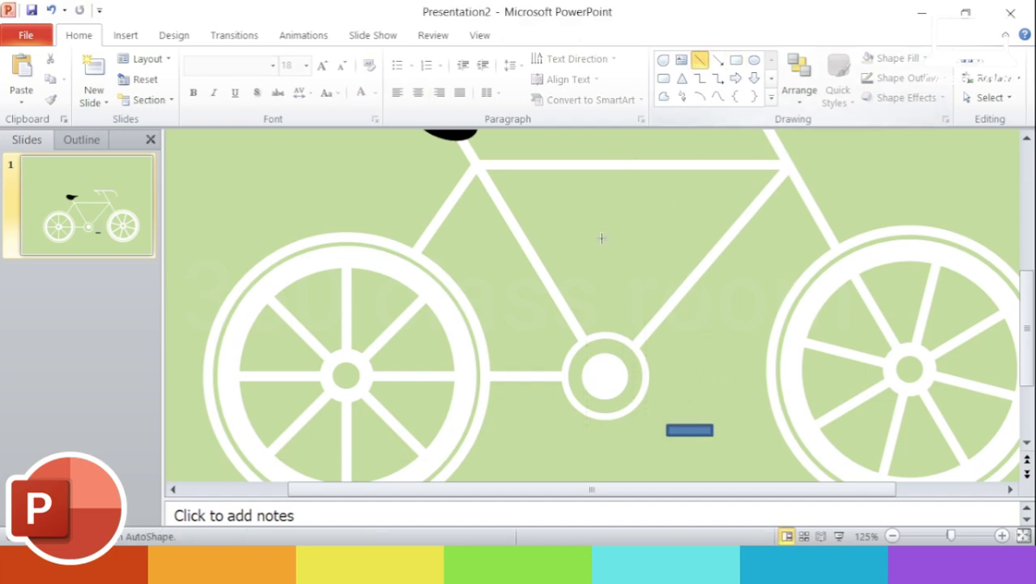
{"action": "left_click_drag", "start_coordinate": [608, 262], "coordinate": [608, 262]}
{"action": "left_click_drag", "start_coordinate": [603, 237], "coordinate": [603, 347]}
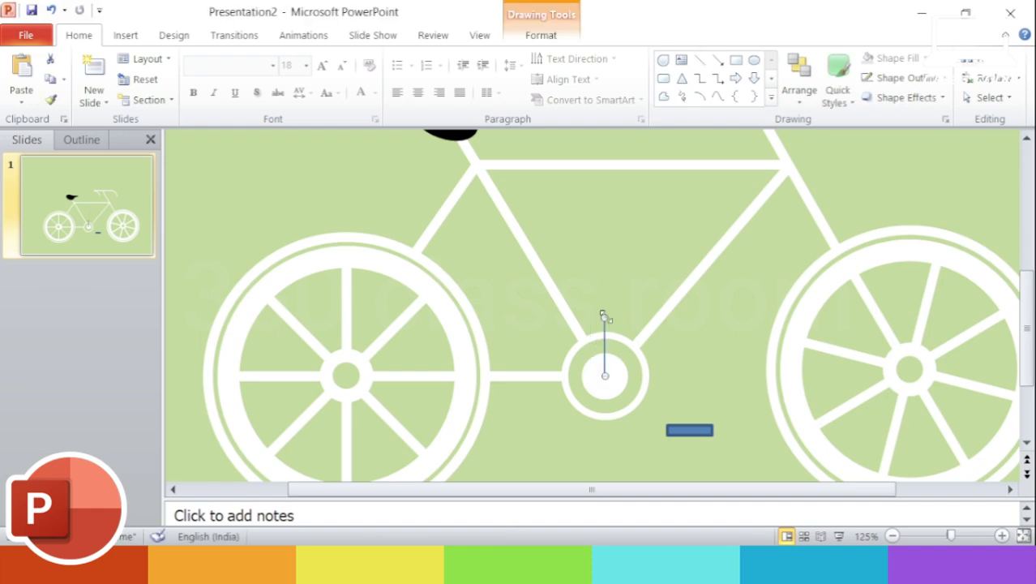
{"action": "left_click_drag", "start_coordinate": [604, 311], "coordinate": [604, 308]}
Step: Make the crank line white with a 6 pt outline
{"action": "left_click", "coordinate": [541, 35]}
{"action": "left_click", "coordinate": [438, 78]}
{"action": "left_click", "coordinate": [438, 78]}
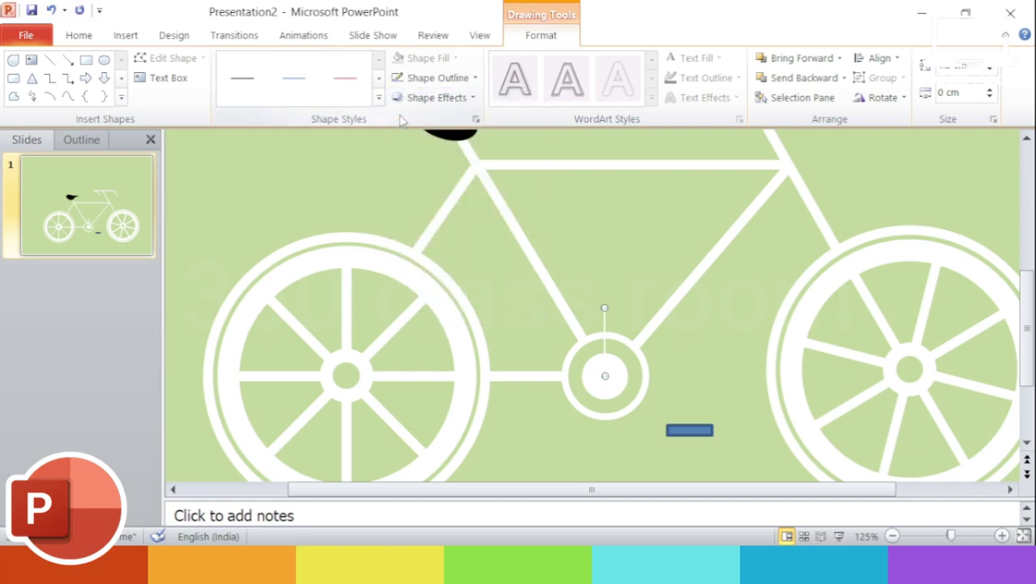
{"action": "left_click", "coordinate": [437, 78]}
{"action": "left_click", "coordinate": [637, 428]}
{"action": "left_click", "coordinate": [438, 78]}
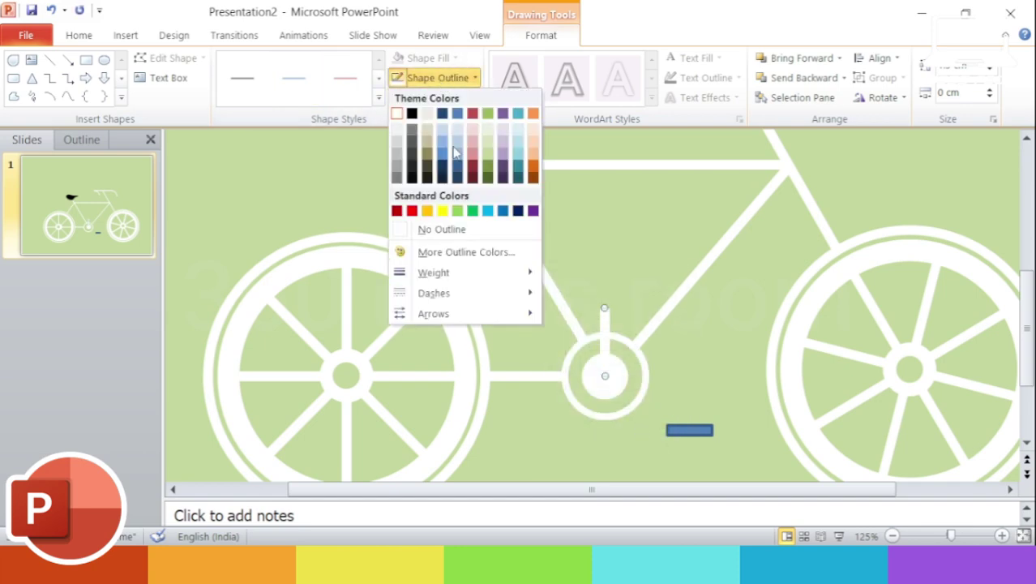
{"action": "left_click", "coordinate": [614, 405]}
Step: Centre the crank line on the hub and extend it down below the hub
{"action": "left_click", "coordinate": [712, 374]}
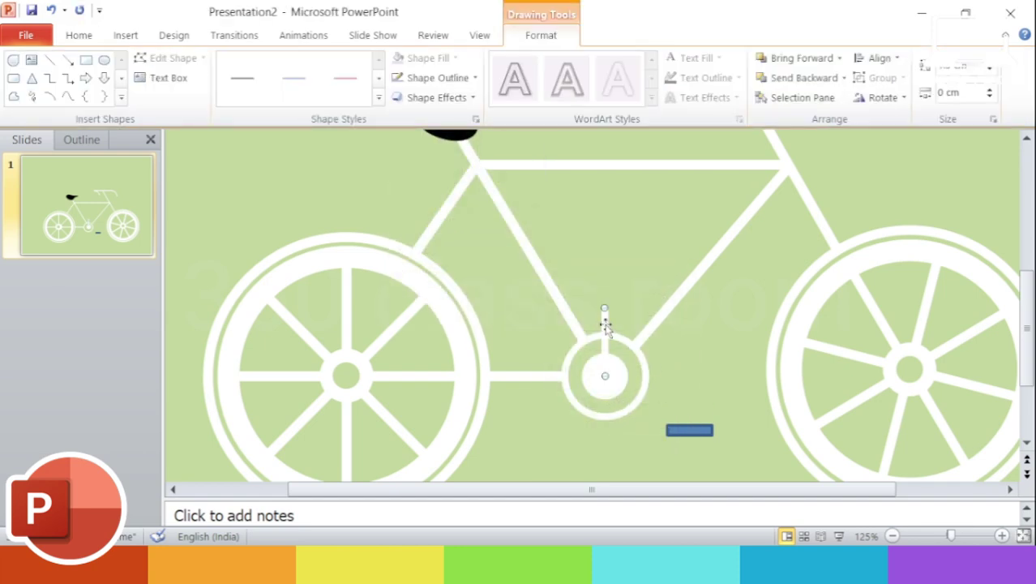
{"action": "left_click_drag", "start_coordinate": [603, 329], "coordinate": [609, 376]}
{"action": "scroll", "coordinate": [656, 379], "scroll_direction": "up", "scroll_amount": 2}
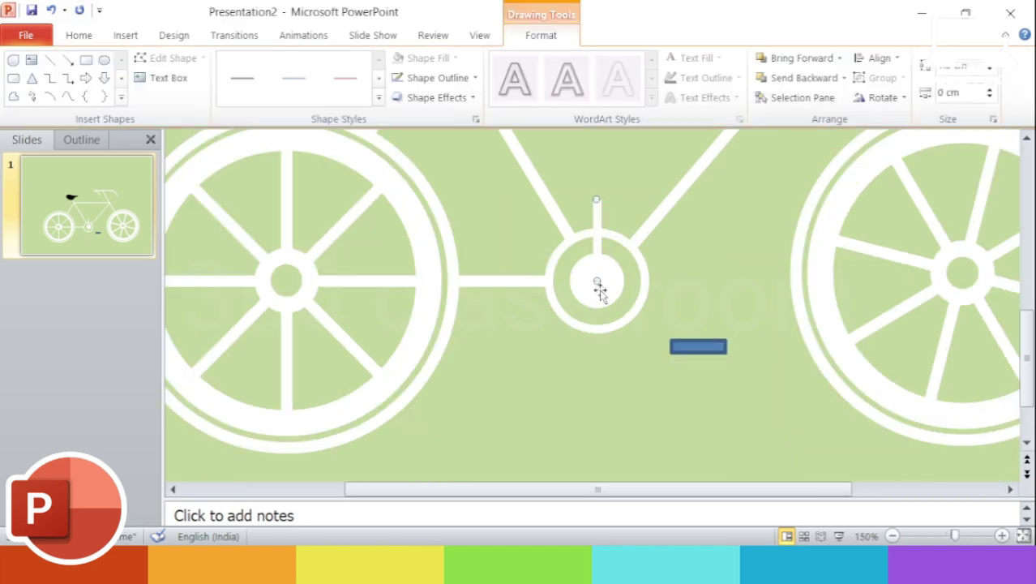
{"action": "left_click_drag", "start_coordinate": [602, 304], "coordinate": [598, 320]}
{"action": "left_click_drag", "start_coordinate": [596, 280], "coordinate": [594, 365]}
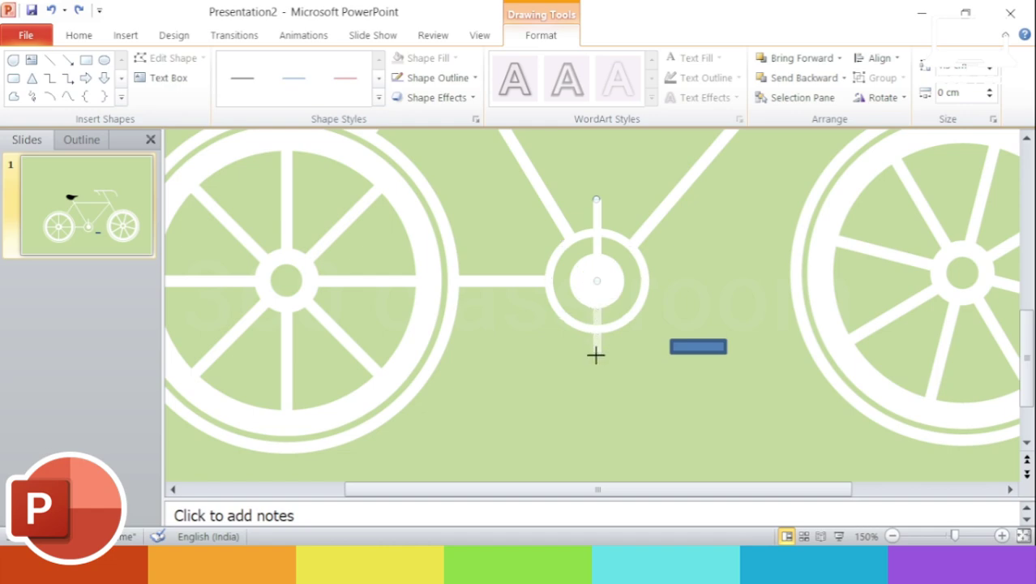
{"action": "left_click", "coordinate": [671, 389]}
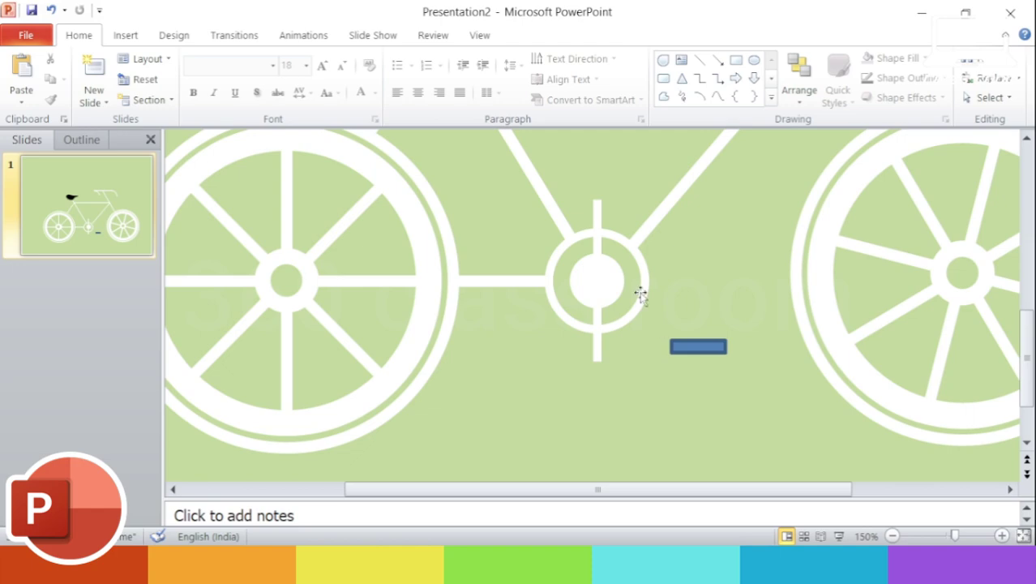
{"action": "left_click", "coordinate": [595, 217]}
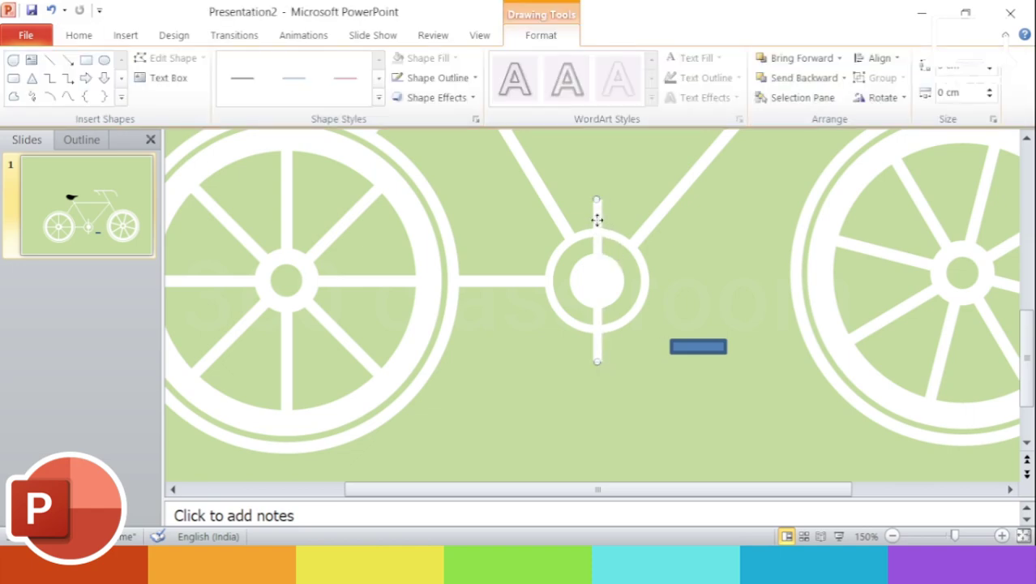
{"action": "left_click", "coordinate": [744, 275]}
Step: Place the bar at the crank's bottom end with no fill and a white outline
{"action": "left_click", "coordinate": [704, 345]}
{"action": "left_click_drag", "start_coordinate": [703, 345], "coordinate": [603, 366]}
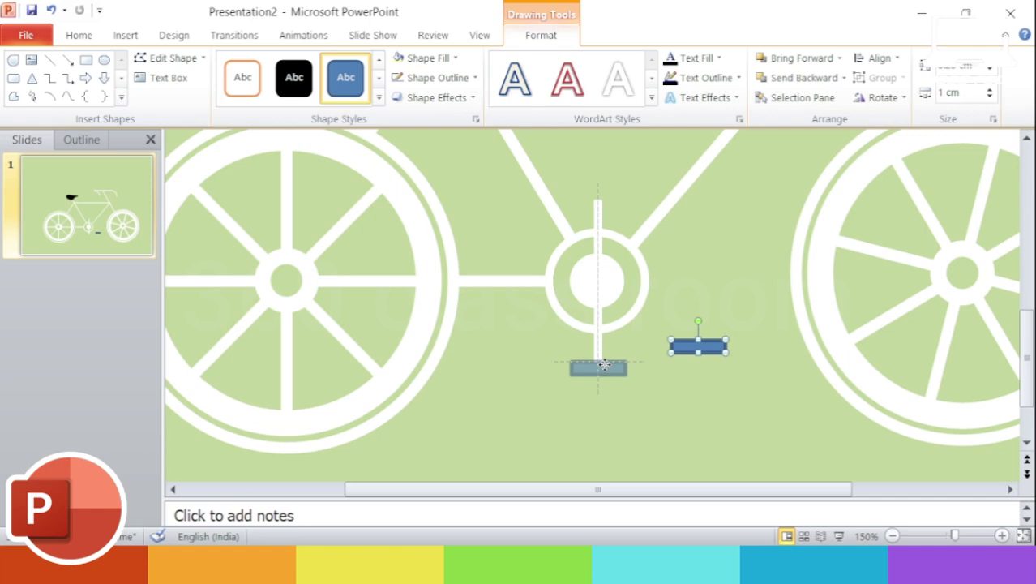
{"action": "left_click", "coordinate": [713, 372]}
{"action": "left_click", "coordinate": [598, 368]}
{"action": "left_click", "coordinate": [427, 58]}
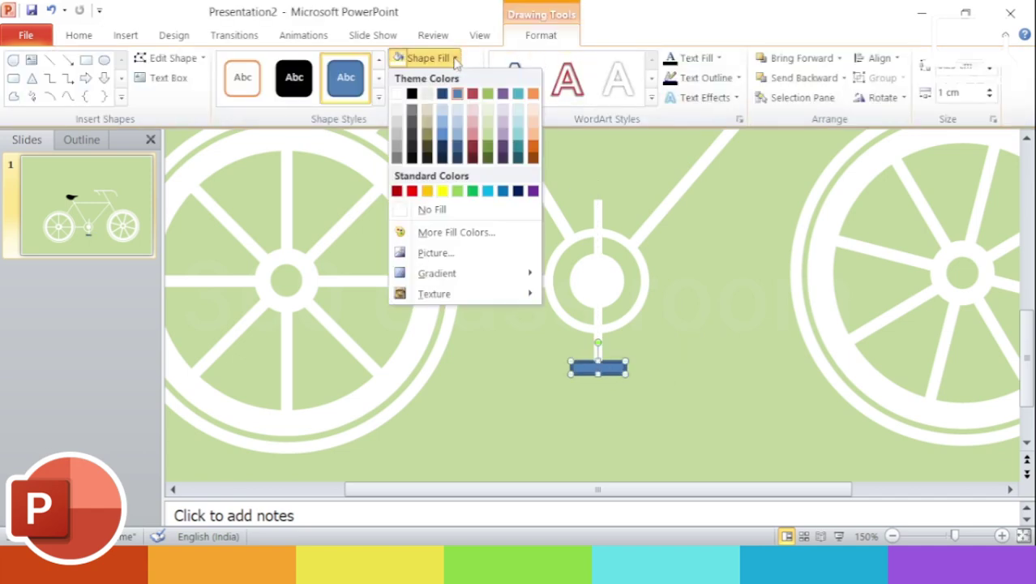
{"action": "left_click", "coordinate": [430, 209]}
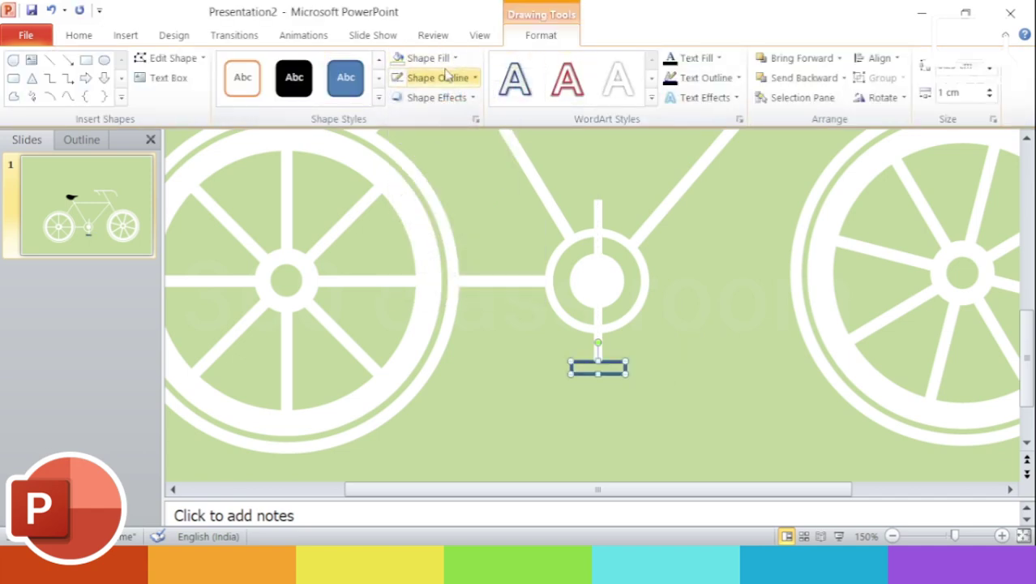
{"action": "left_click", "coordinate": [445, 77]}
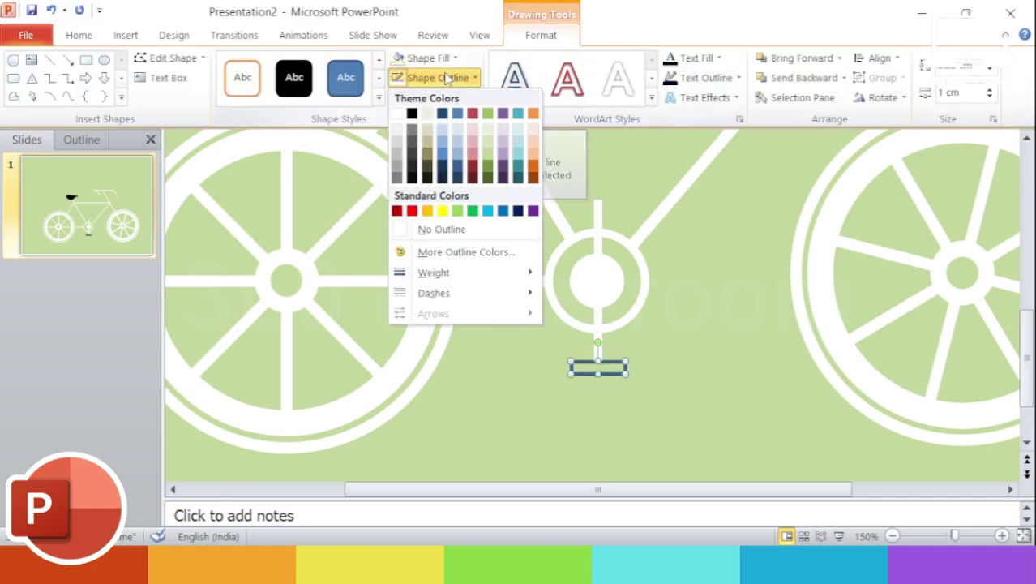
{"action": "left_click", "coordinate": [396, 113]}
{"action": "left_click", "coordinate": [704, 387]}
Step: Duplicate the pedal bar and drag the copy to the crank's top end
{"action": "left_click", "coordinate": [598, 369]}
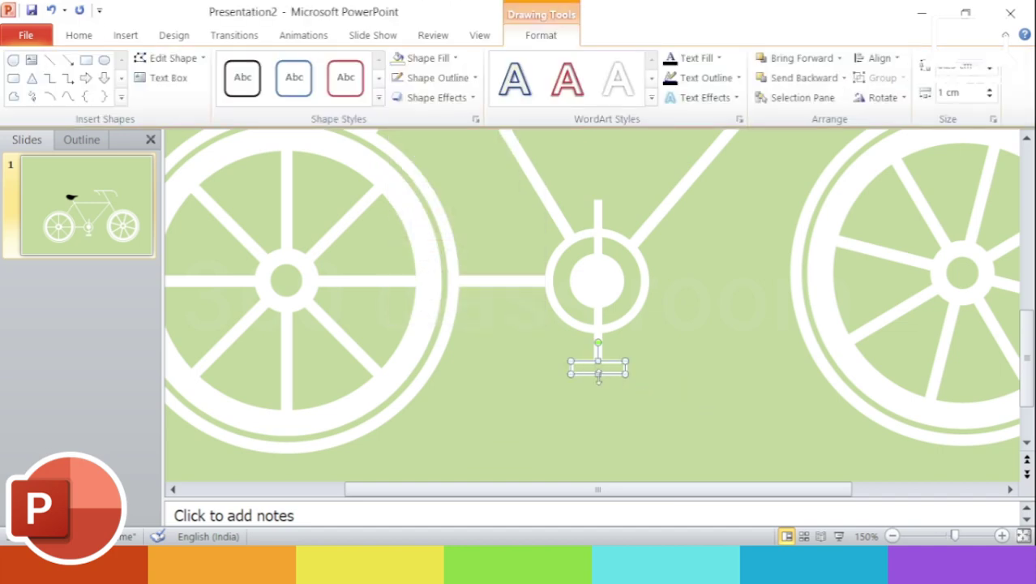
{"action": "left_click", "coordinate": [663, 397]}
{"action": "left_click", "coordinate": [620, 369]}
{"action": "key", "text": "ctrl+c"}
{"action": "key", "text": "ctrl+v"}
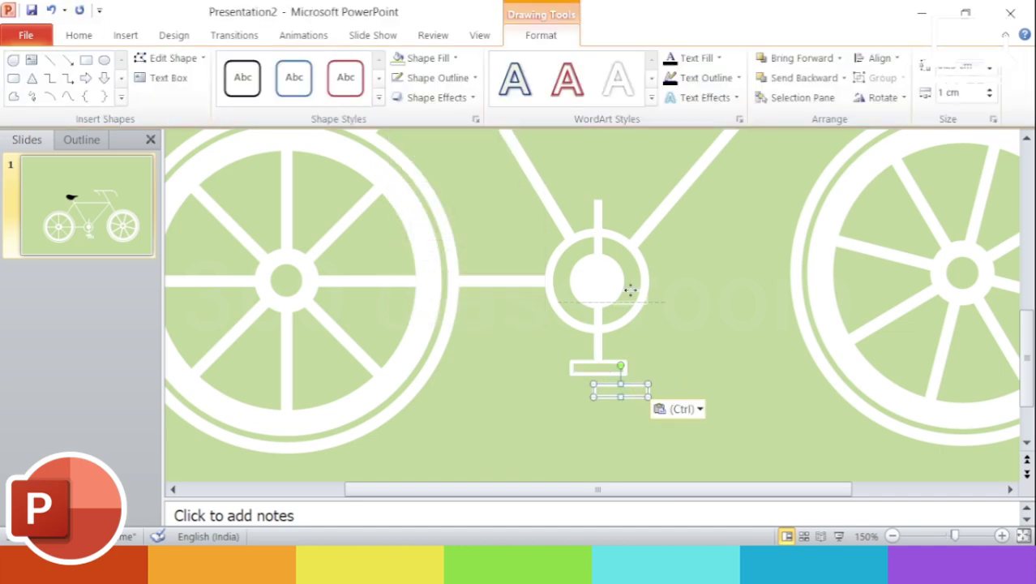
{"action": "left_click_drag", "start_coordinate": [629, 289], "coordinate": [608, 193]}
{"action": "left_click", "coordinate": [763, 324]}
{"action": "scroll", "coordinate": [764, 324], "scroll_direction": "down", "scroll_amount": 5}
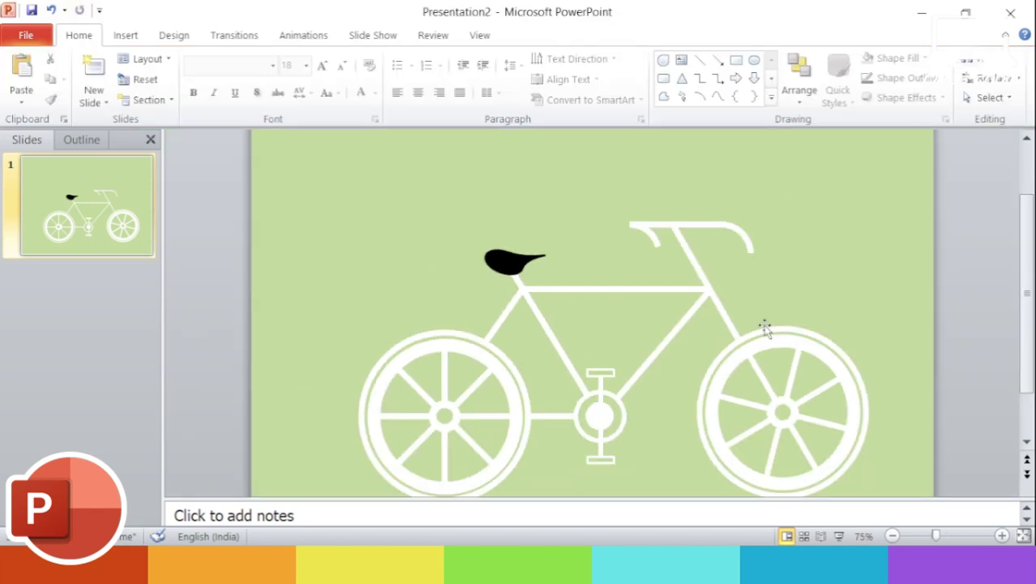
{"action": "scroll", "coordinate": [697, 396], "scroll_direction": "up", "scroll_amount": 6}
Step: Narrow the bottom pedal bar from its right edge
{"action": "left_click", "coordinate": [635, 430]}
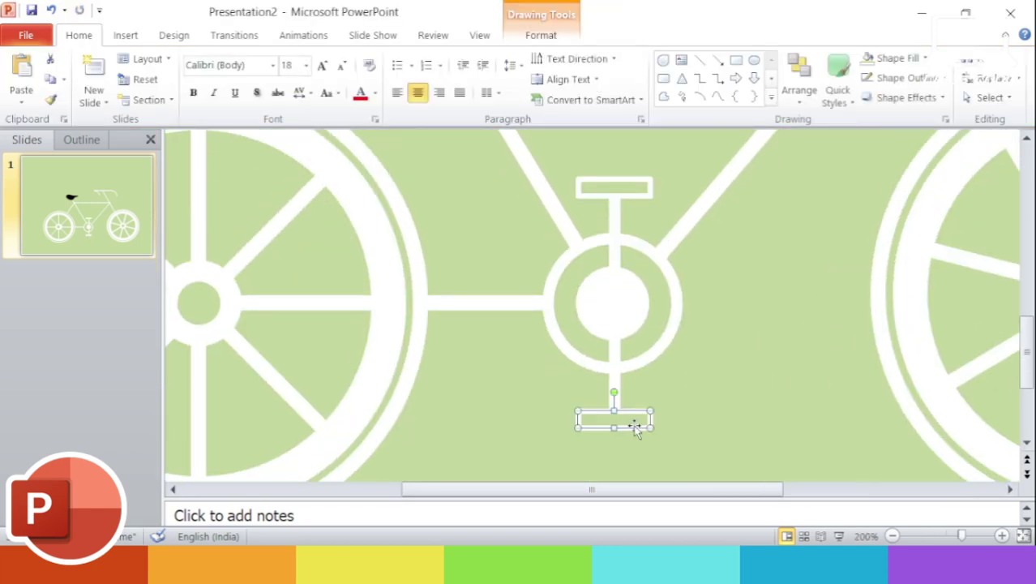
{"action": "left_click", "coordinate": [631, 188]}
{"action": "left_click", "coordinate": [653, 420]}
{"action": "scroll", "coordinate": [659, 422], "scroll_direction": "up", "scroll_amount": 5}
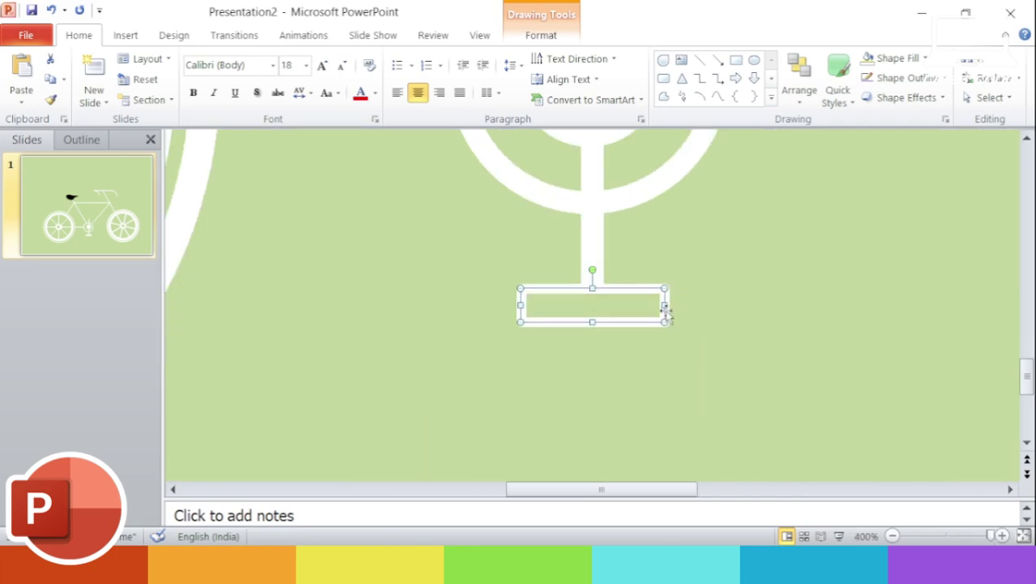
{"action": "left_click_drag", "start_coordinate": [665, 312], "coordinate": [640, 312]}
{"action": "left_click", "coordinate": [603, 299]}
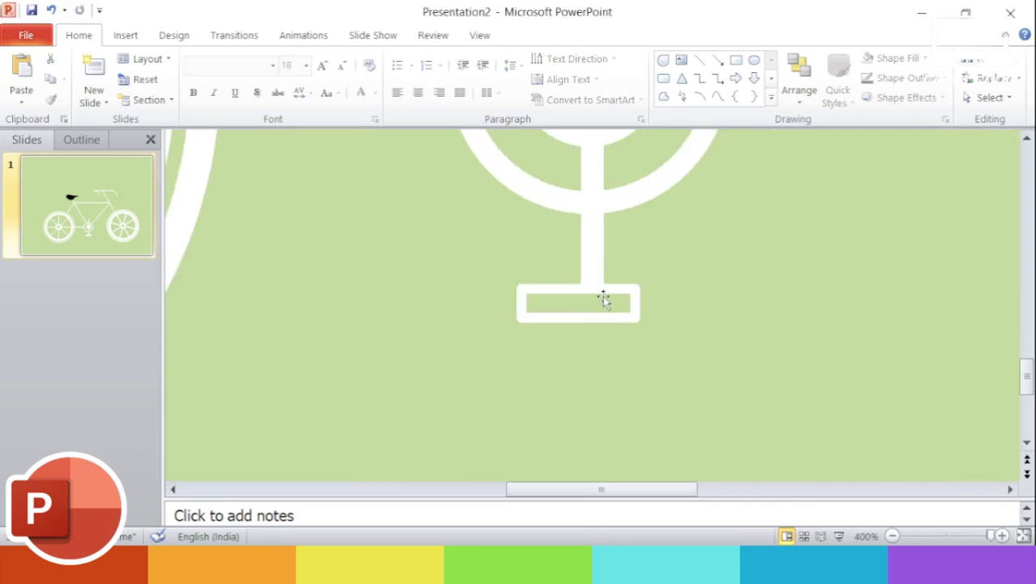
{"action": "left_click", "coordinate": [602, 297]}
{"action": "left_click", "coordinate": [688, 319]}
Step: Copy the bottom pedal again with Ctrl+C/Ctrl+V and place the copy at the stem's top
{"action": "scroll", "coordinate": [687, 319], "scroll_direction": "down", "scroll_amount": 5}
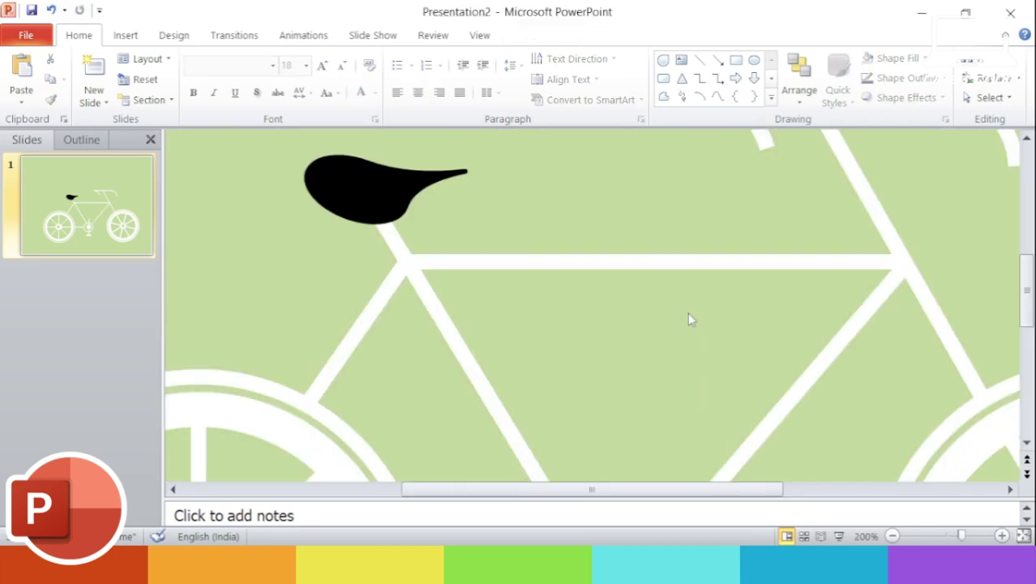
{"action": "scroll", "coordinate": [688, 314], "scroll_direction": "down", "scroll_amount": 3}
{"action": "left_click", "coordinate": [606, 422]}
{"action": "key", "text": "ctrl+c"}
{"action": "key", "text": "ctrl+v"}
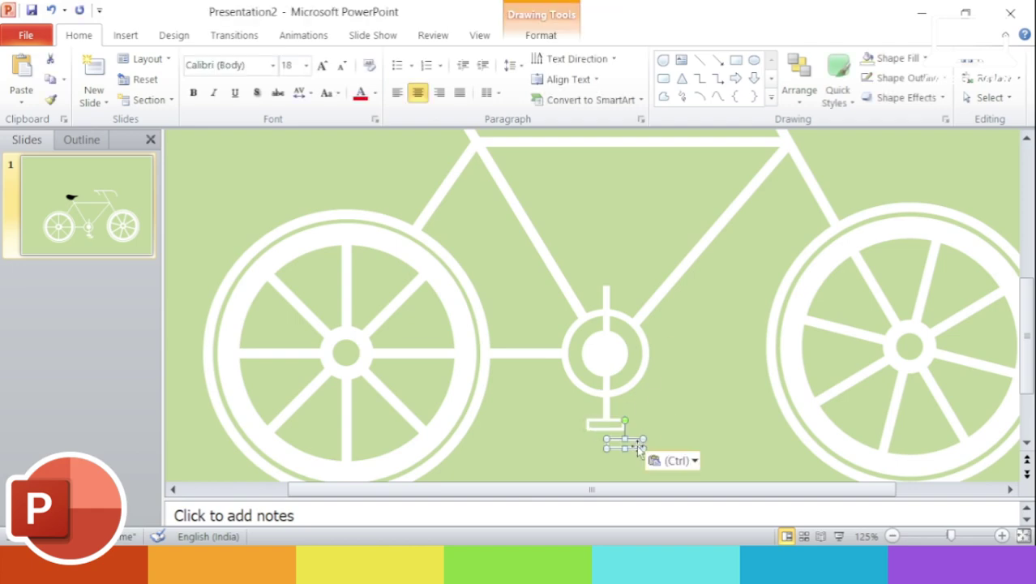
{"action": "left_click_drag", "start_coordinate": [640, 451], "coordinate": [618, 277]}
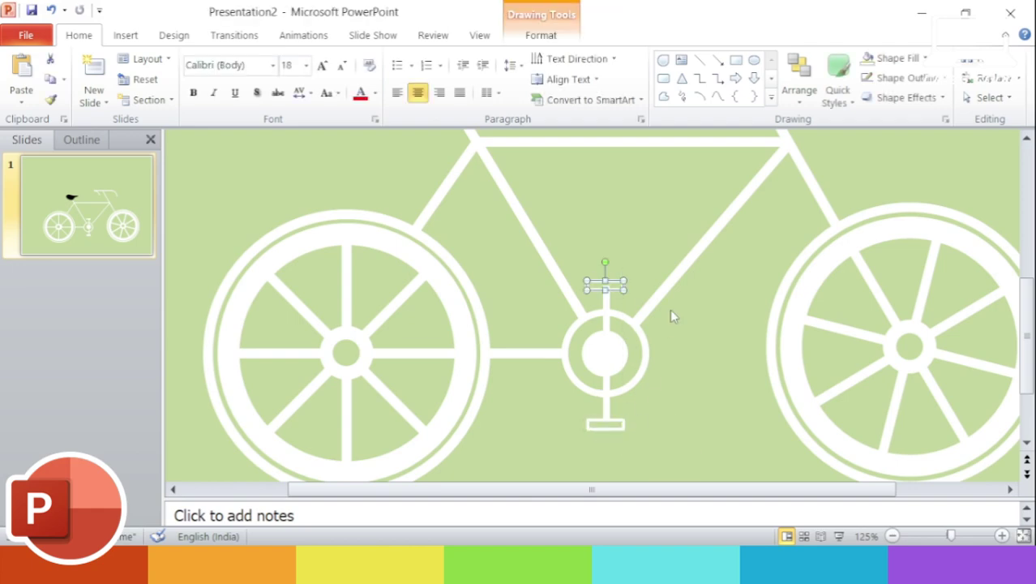
{"action": "left_click", "coordinate": [669, 309]}
{"action": "scroll", "coordinate": [721, 381], "scroll_direction": "up", "scroll_amount": 2}
{"action": "scroll", "coordinate": [721, 381], "scroll_direction": "down", "scroll_amount": 3}
Step: Set the pedal's outline weight to 3 pt
{"action": "double_click", "coordinate": [608, 343]}
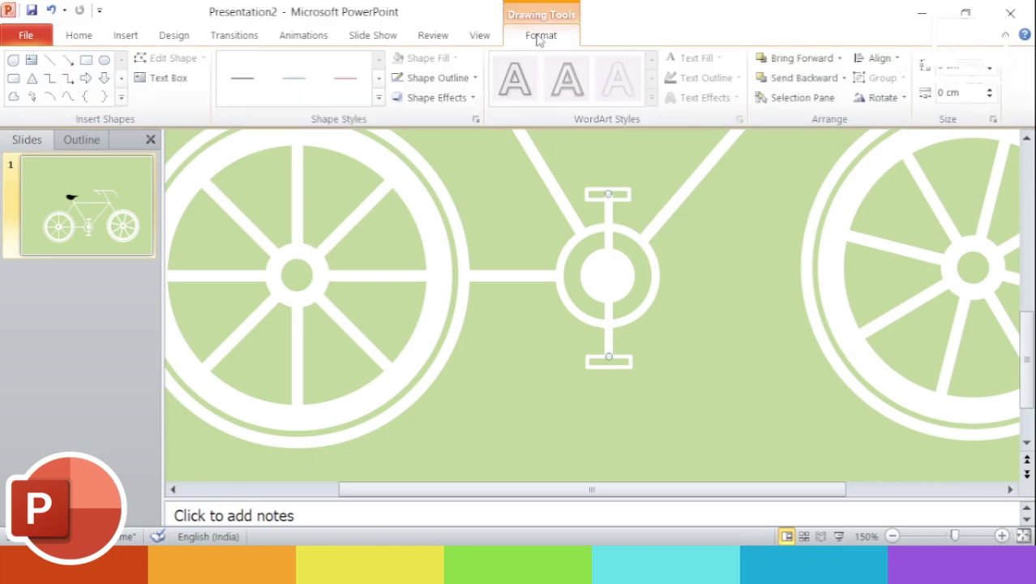
{"action": "left_click", "coordinate": [438, 77]}
{"action": "left_click", "coordinate": [630, 389]}
{"action": "left_click", "coordinate": [664, 334]}
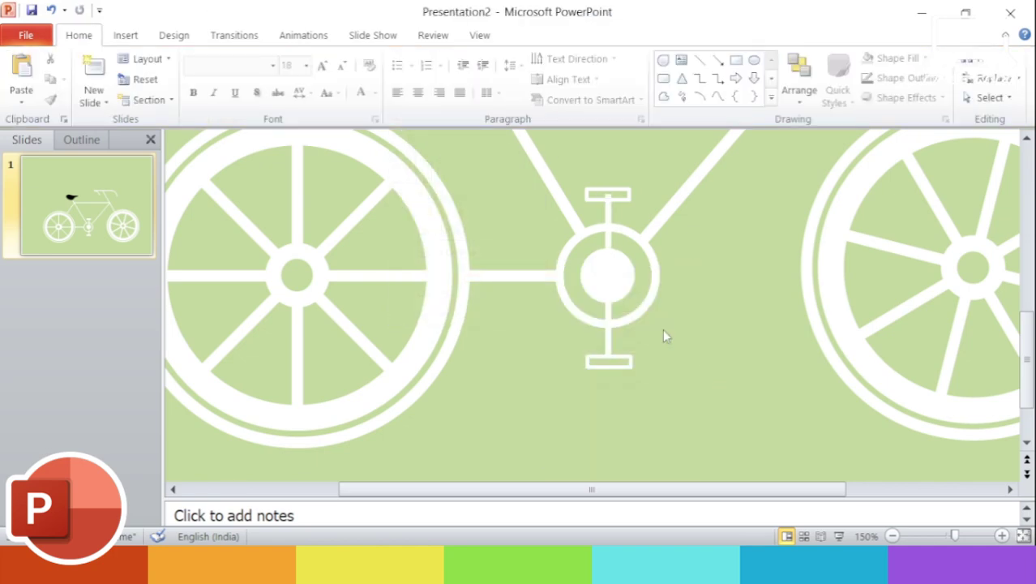
Step: Nudge the top pedal down so it sits on the crank stem
{"action": "left_click", "coordinate": [608, 204]}
{"action": "left_click", "coordinate": [653, 344]}
{"action": "left_click", "coordinate": [611, 343]}
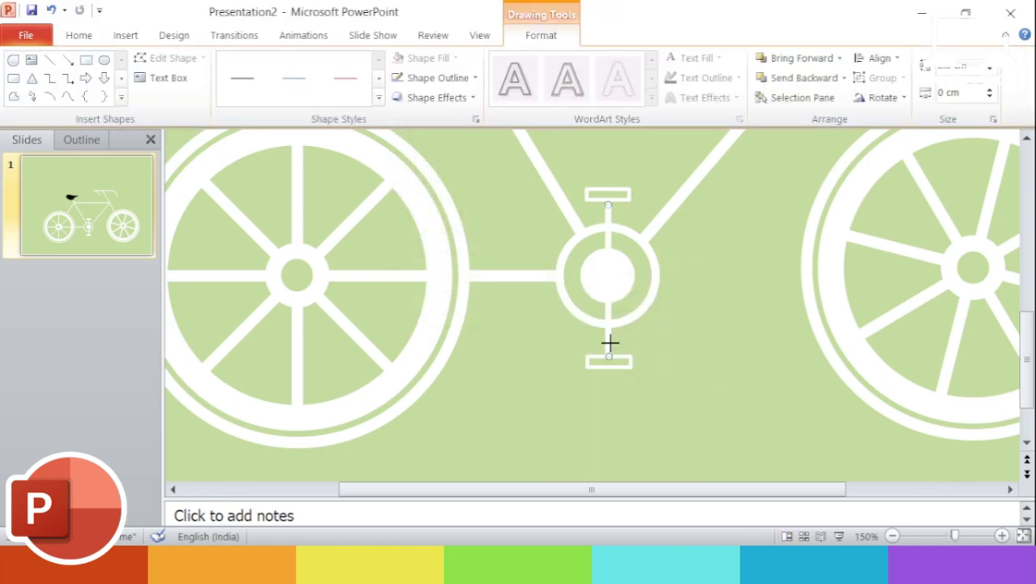
{"action": "left_click", "coordinate": [670, 351]}
{"action": "left_click", "coordinate": [608, 350]}
{"action": "left_click", "coordinate": [655, 359]}
{"action": "left_click", "coordinate": [609, 194]}
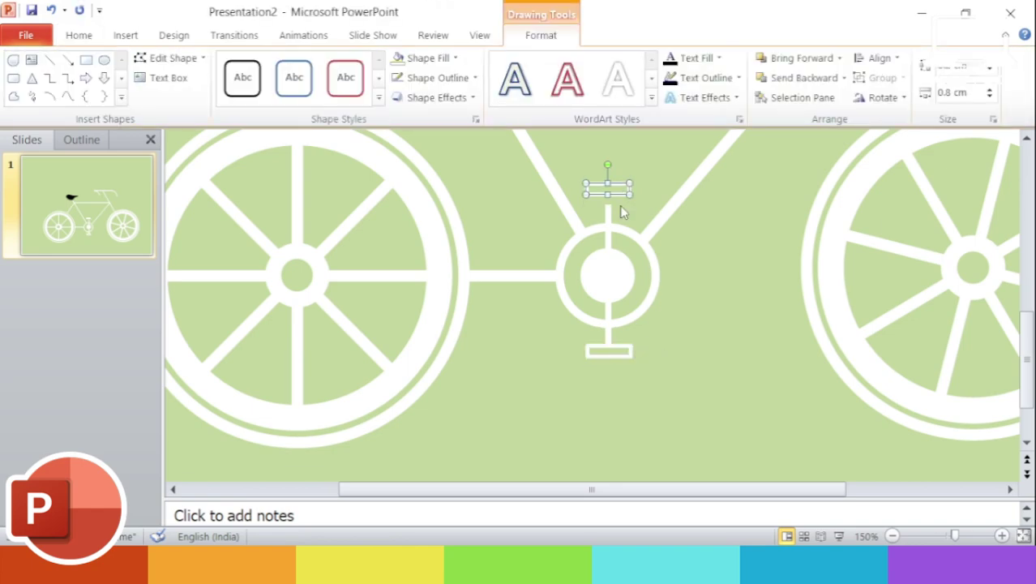
{"action": "left_click_drag", "start_coordinate": [609, 194], "coordinate": [609, 201]}
{"action": "left_click", "coordinate": [736, 335]}
{"action": "scroll", "coordinate": [735, 327], "scroll_direction": "down", "scroll_amount": 2, "text": "ctrl"}
{"action": "scroll", "coordinate": [735, 328], "scroll_direction": "down", "scroll_amount": 3, "text": "ctrl"}
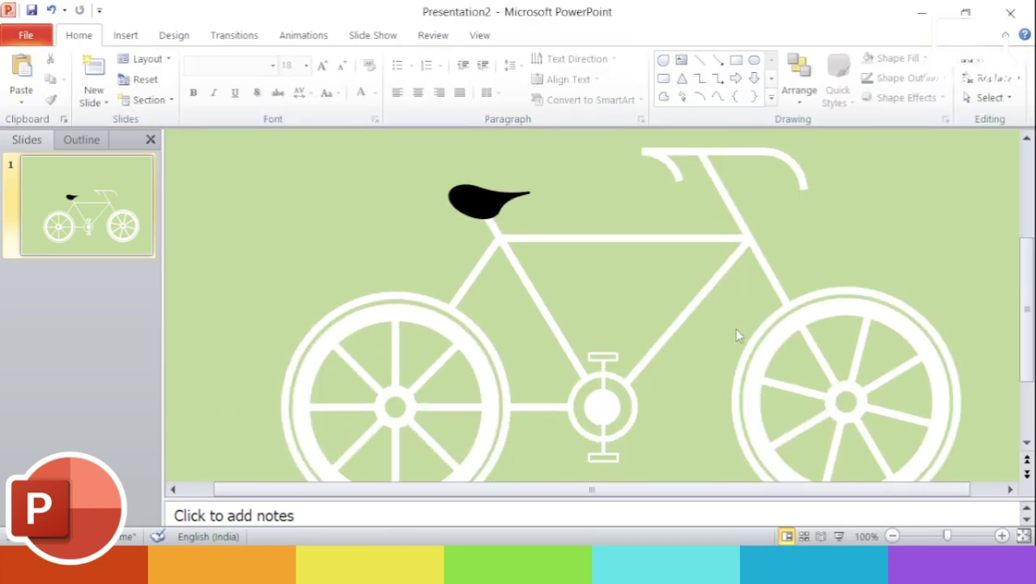
{"action": "scroll", "coordinate": [735, 327], "scroll_direction": "down", "scroll_amount": 2, "text": "ctrl"}
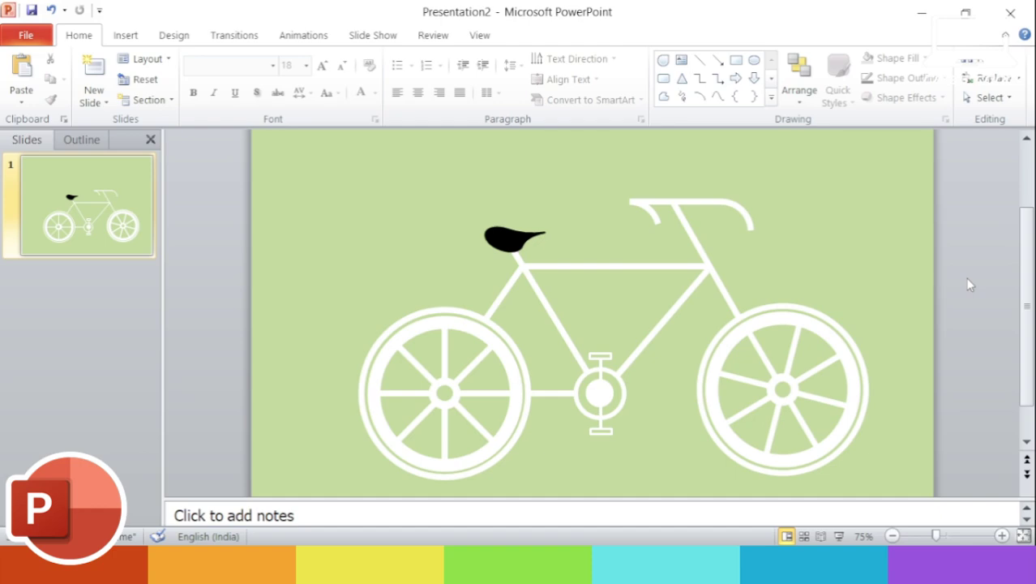
Step: Fill the seat light green and remove its black outline
{"action": "double_click", "coordinate": [507, 237]}
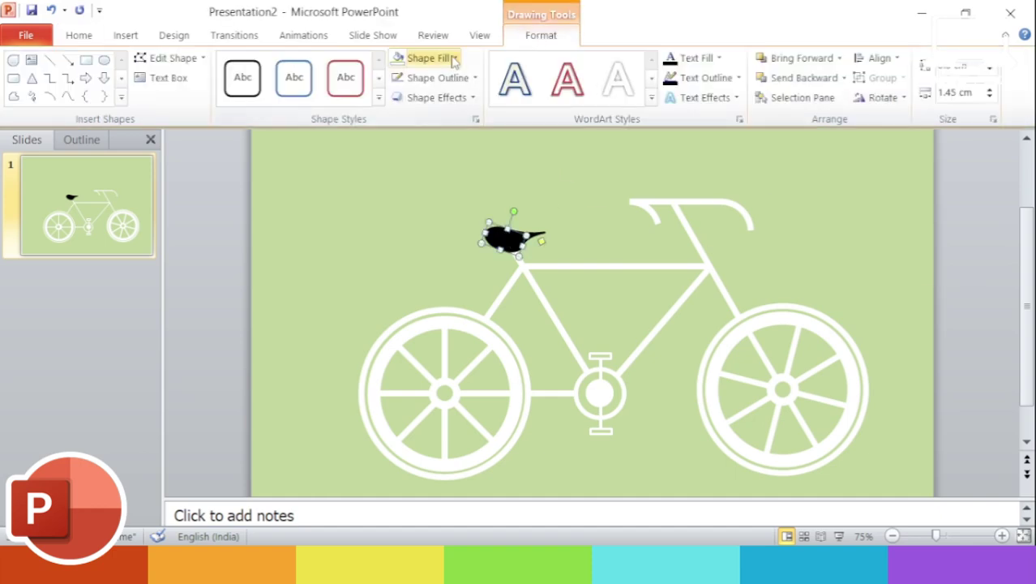
{"action": "left_click", "coordinate": [421, 58]}
{"action": "left_click", "coordinate": [488, 98]}
{"action": "left_click", "coordinate": [438, 77]}
{"action": "left_click", "coordinate": [435, 230]}
{"action": "left_click", "coordinate": [813, 182]}
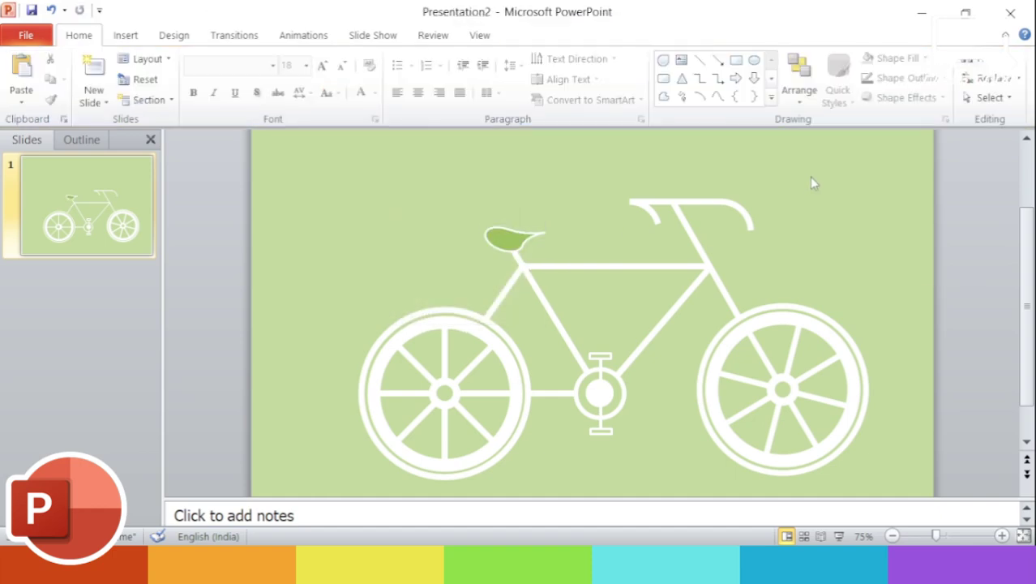
Step: Try an olive green fill on the seat
{"action": "double_click", "coordinate": [506, 236]}
{"action": "left_click", "coordinate": [421, 57]}
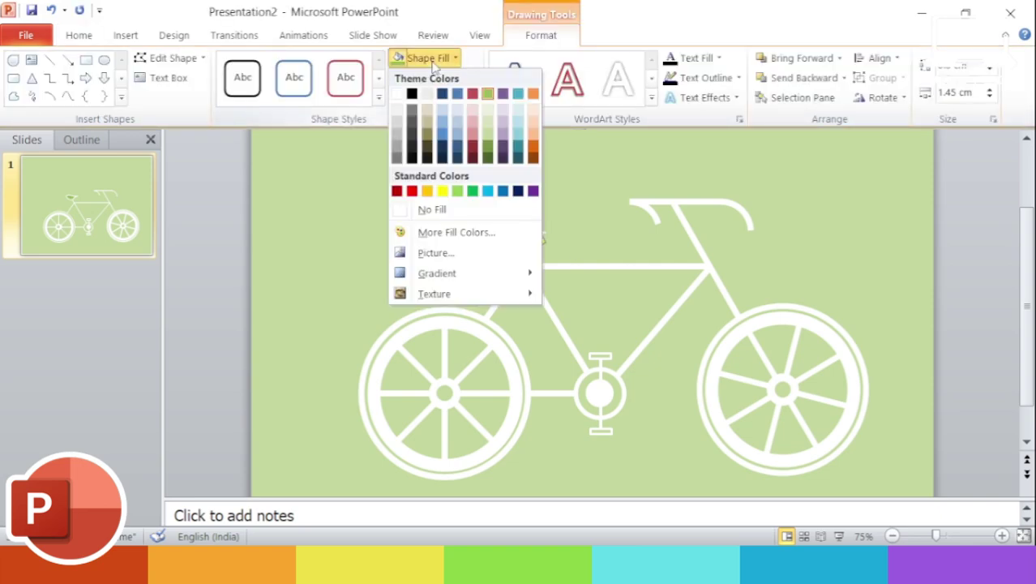
{"action": "left_click", "coordinate": [708, 211]}
{"action": "double_click", "coordinate": [506, 237]}
{"action": "left_click", "coordinate": [421, 58]}
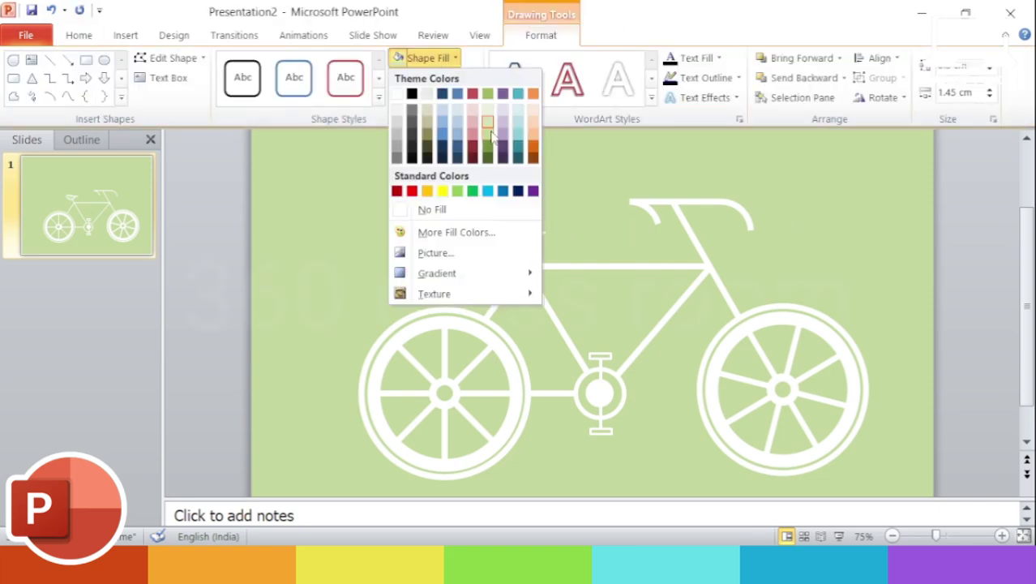
{"action": "left_click", "coordinate": [488, 141]}
{"action": "left_click", "coordinate": [863, 214]}
Step: Change the seat's fill to white
{"action": "double_click", "coordinate": [496, 235]}
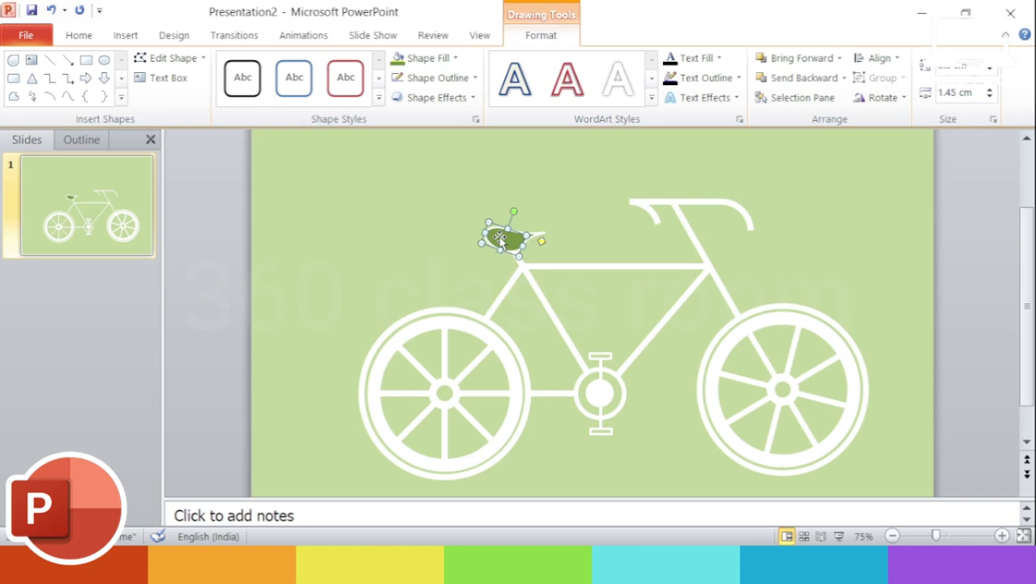
{"action": "left_click", "coordinate": [421, 57]}
{"action": "left_click", "coordinate": [487, 96]}
{"action": "left_click", "coordinate": [844, 201]}
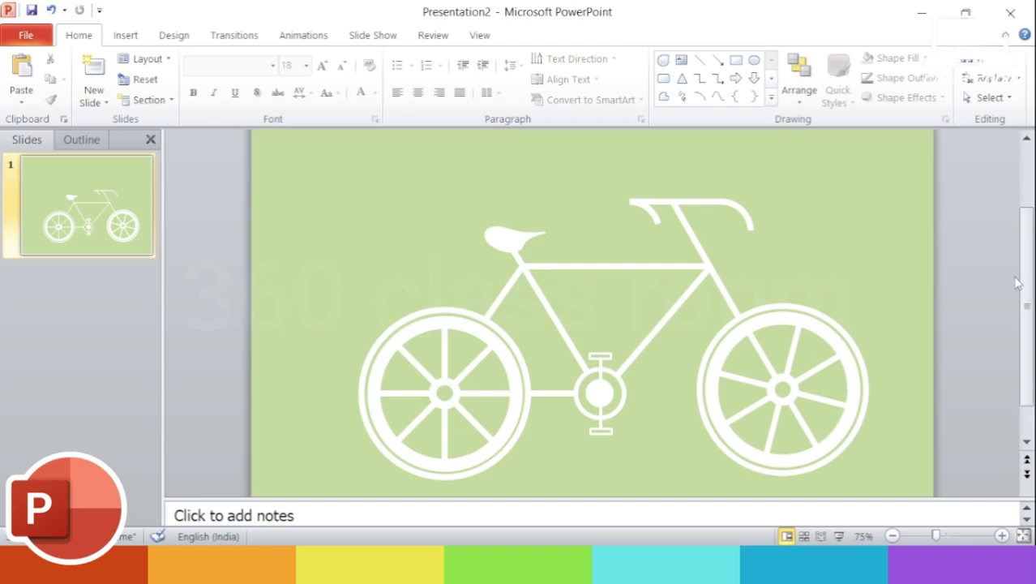
{"action": "left_click", "coordinate": [600, 357]}
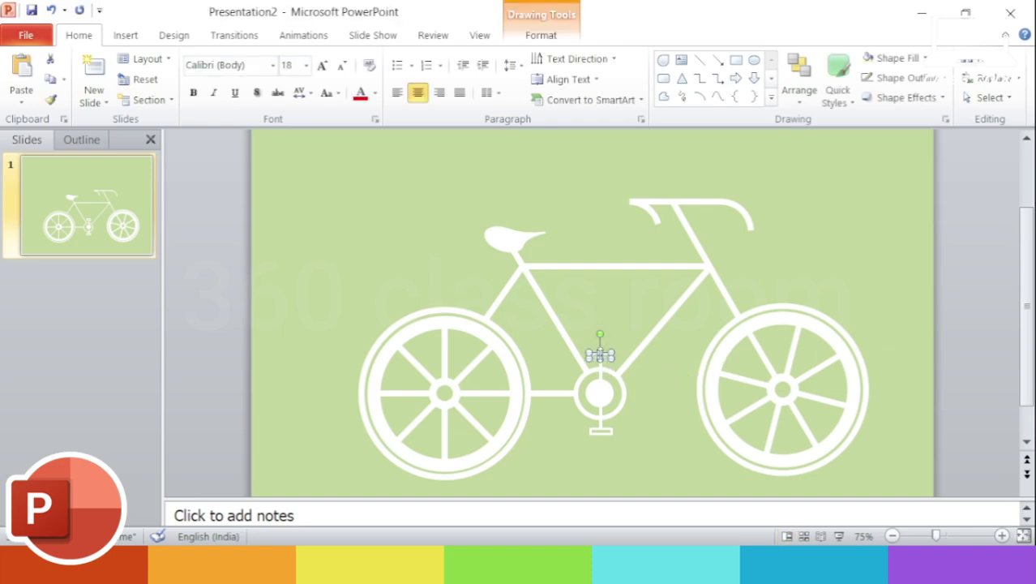
Step: Group the crank with both pedals, then select the left wheel with Animations showing
{"action": "right_click", "coordinate": [605, 430]}
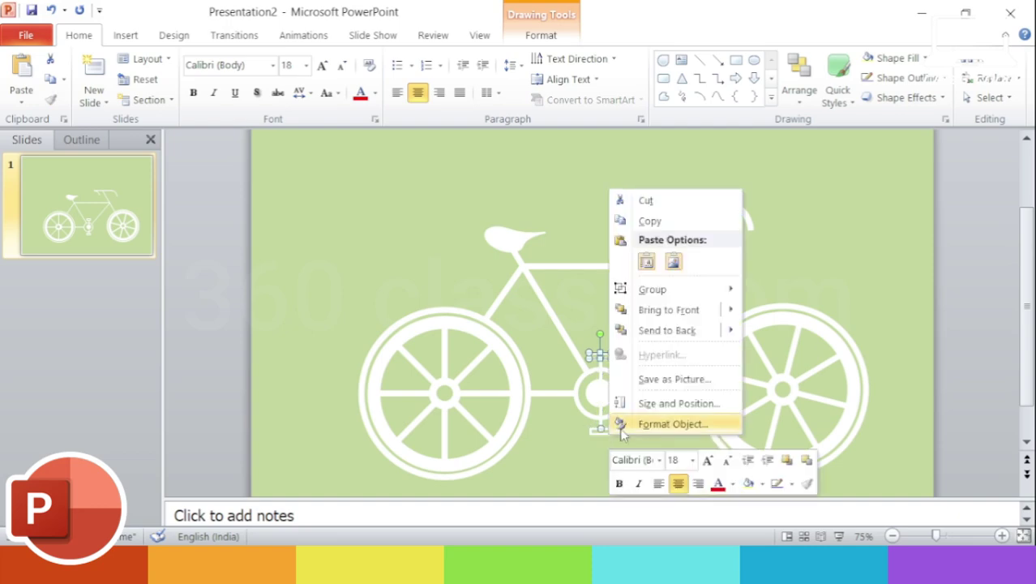
{"action": "mouse_move", "coordinate": [653, 288]}
{"action": "left_click", "coordinate": [782, 290]}
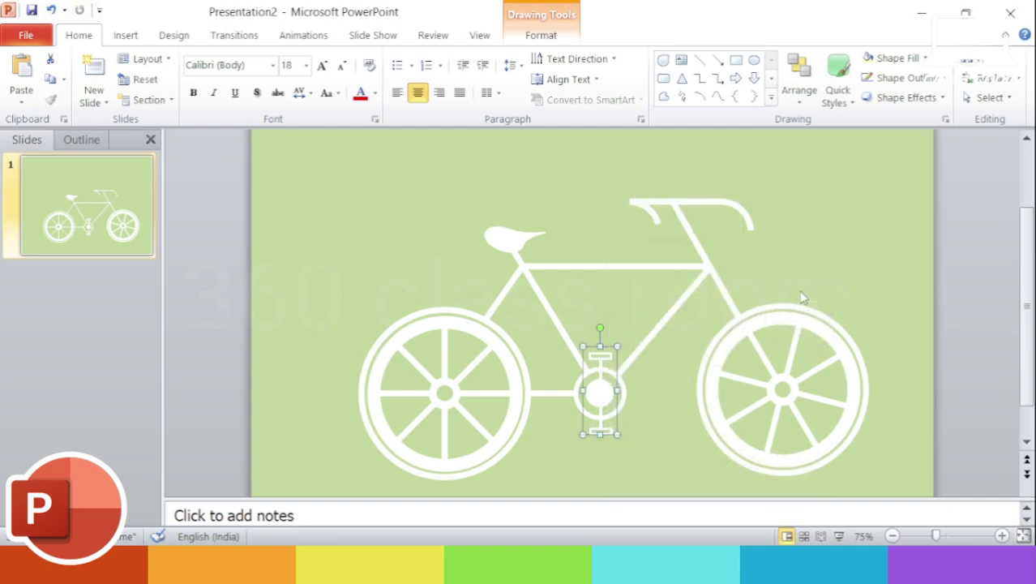
{"action": "left_click", "coordinate": [830, 269]}
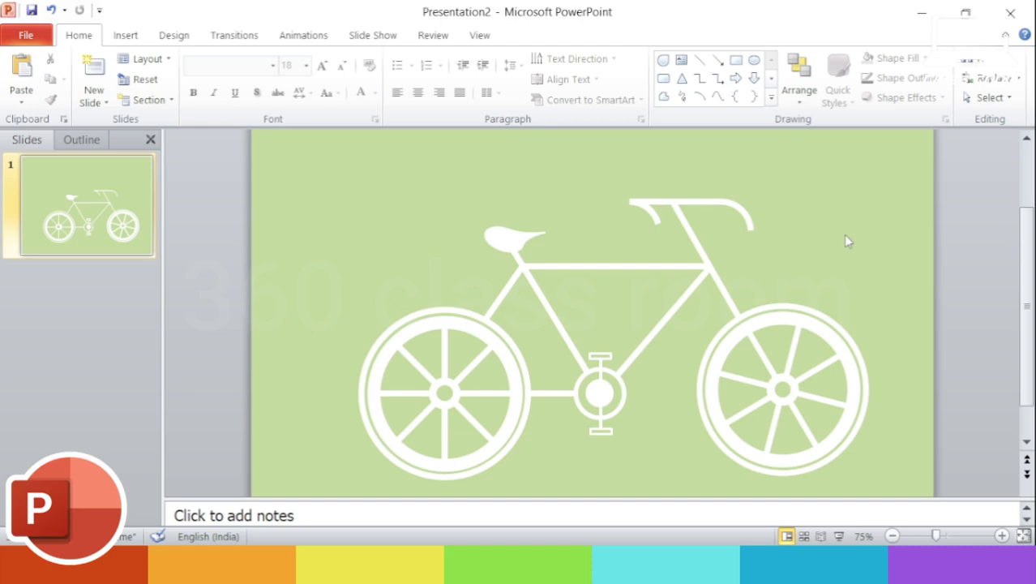
{"action": "left_click", "coordinate": [492, 335]}
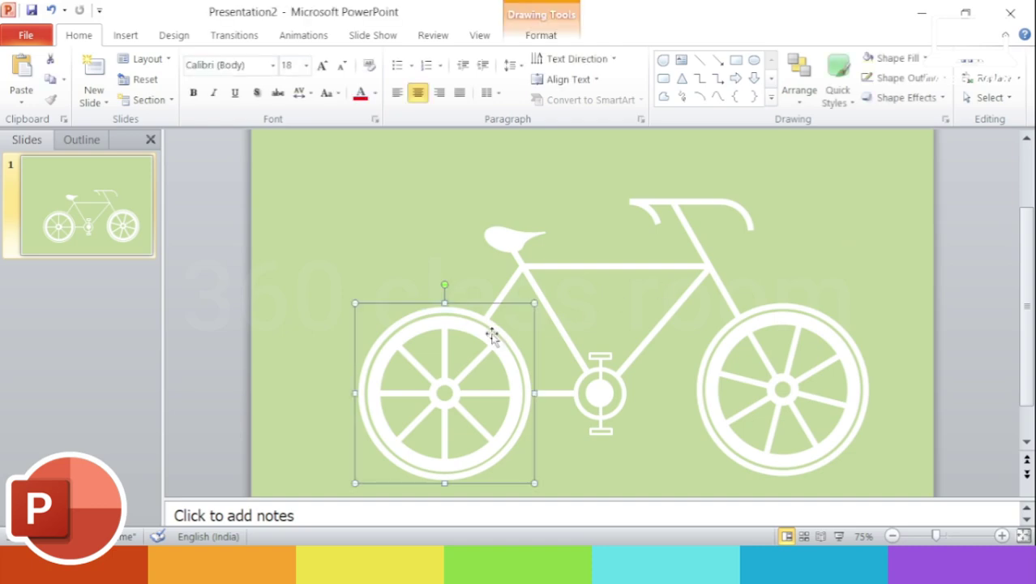
{"action": "left_click", "coordinate": [331, 39]}
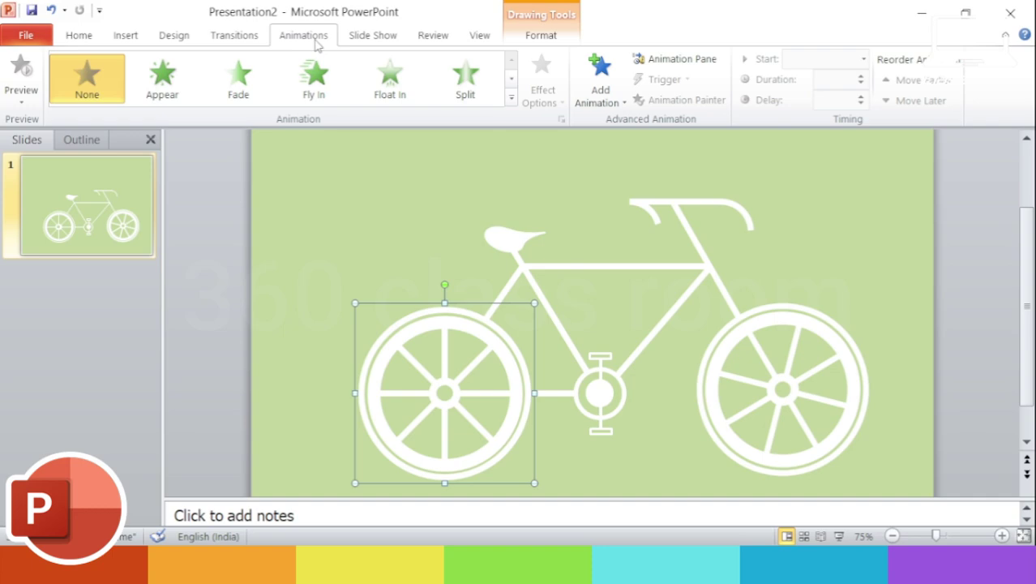
Step: Add a Spin animation to the left wheel with the Animation Pane visible
{"action": "left_click", "coordinate": [672, 64]}
{"action": "left_click", "coordinate": [612, 104]}
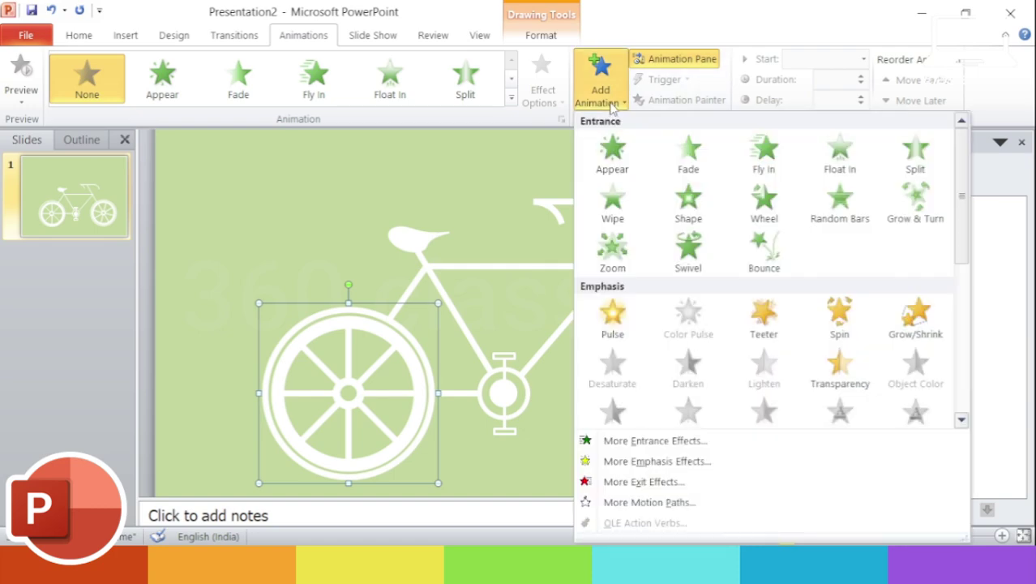
{"action": "left_click", "coordinate": [835, 316]}
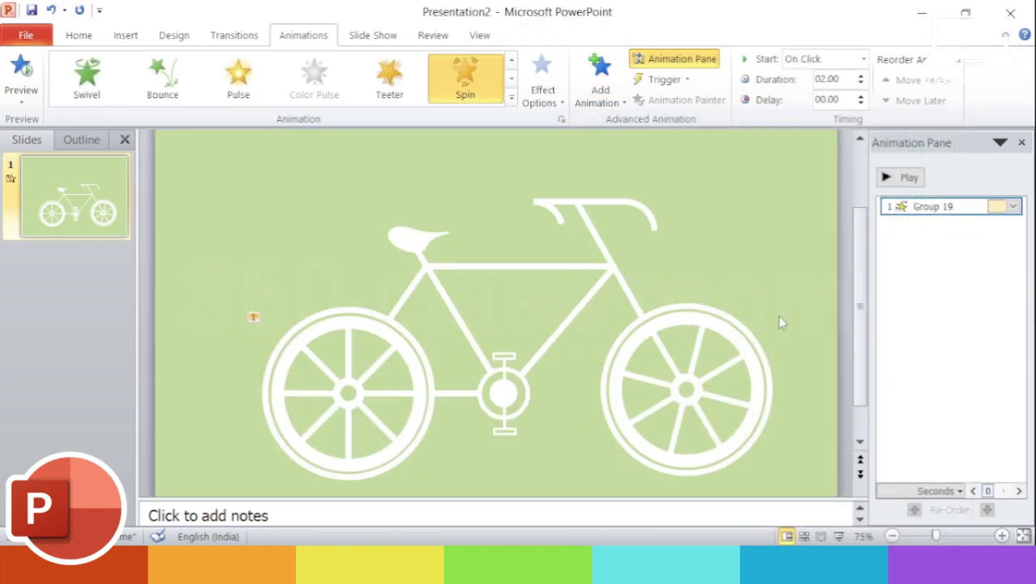
Step: Set the Group 19 spin timing to a 10-second duration repeating 500 times
{"action": "left_click", "coordinate": [1013, 206]}
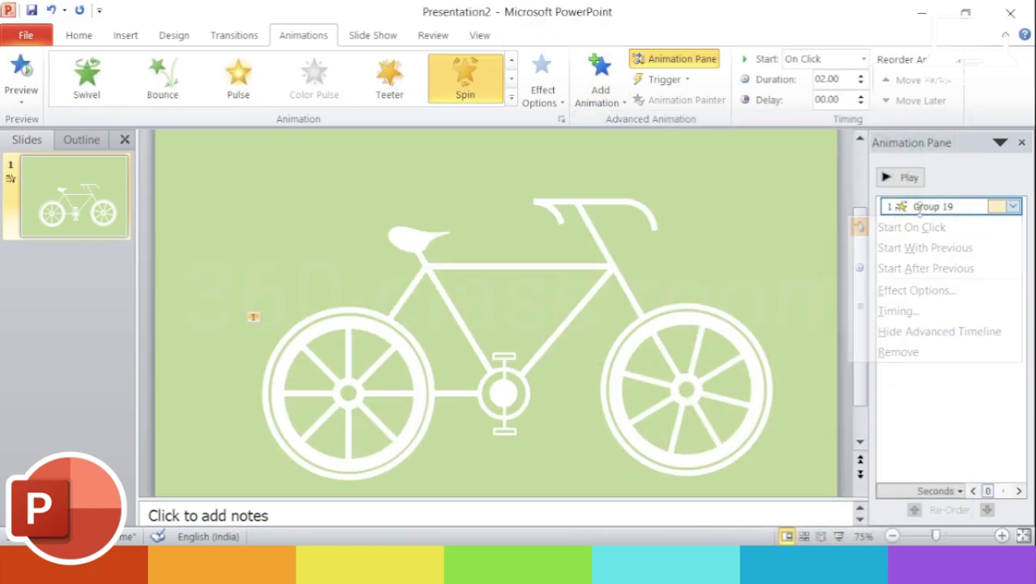
{"action": "left_click", "coordinate": [898, 311]}
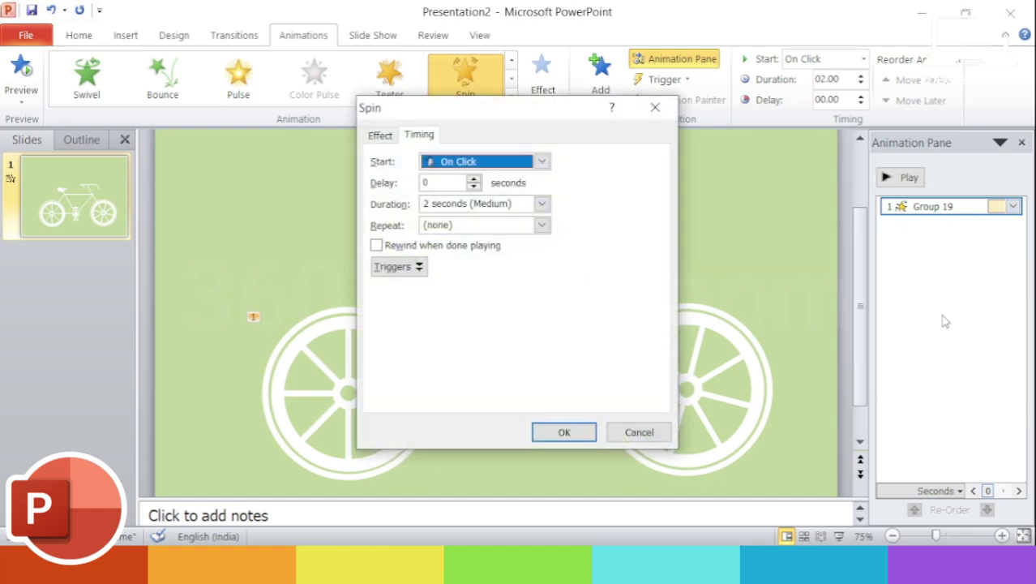
{"action": "left_click", "coordinate": [430, 206]}
{"action": "left_click", "coordinate": [429, 204]}
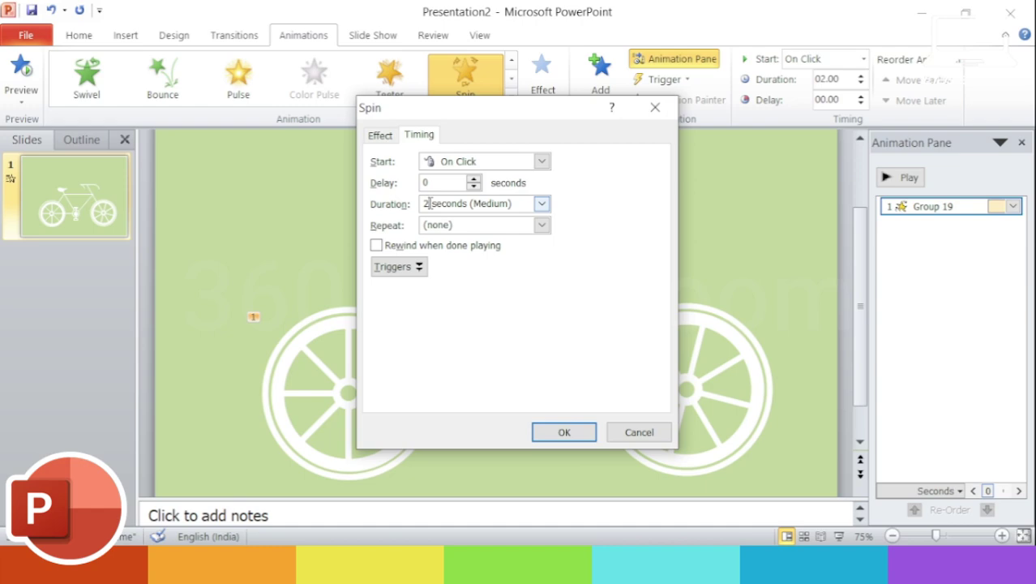
{"action": "key", "text": "BackSpace"}
{"action": "type", "text": "10"}
{"action": "left_click", "coordinate": [470, 227]}
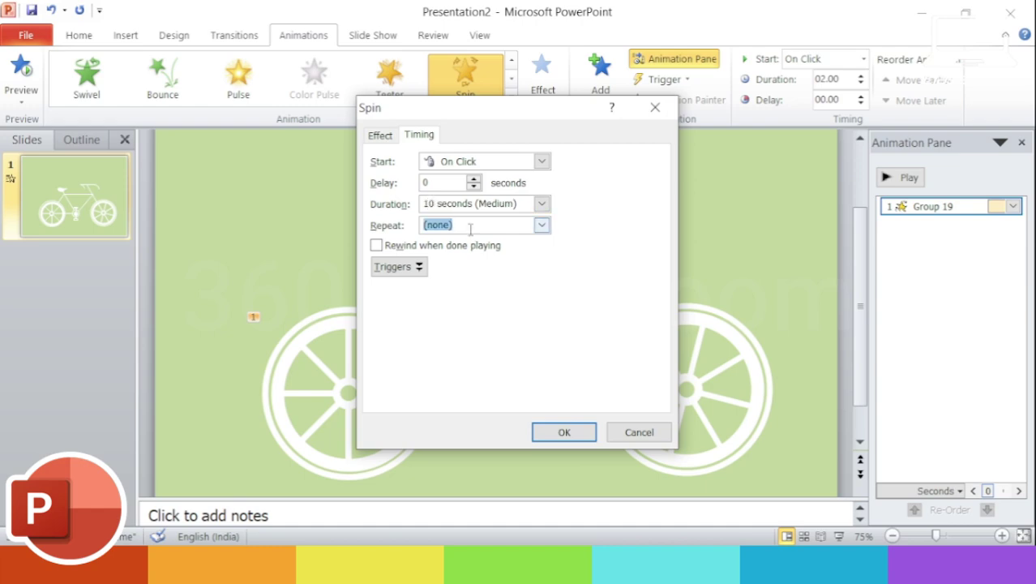
{"action": "type", "text": "500"}
{"action": "left_click", "coordinate": [572, 429]}
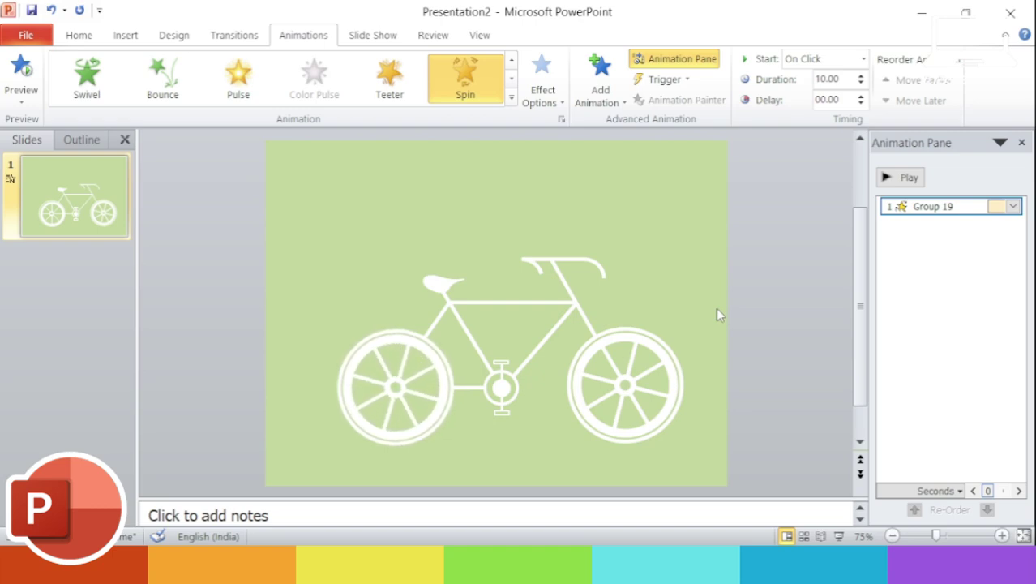
Step: Add a Spin animation to the right-hand wheel
{"action": "left_click", "coordinate": [769, 233]}
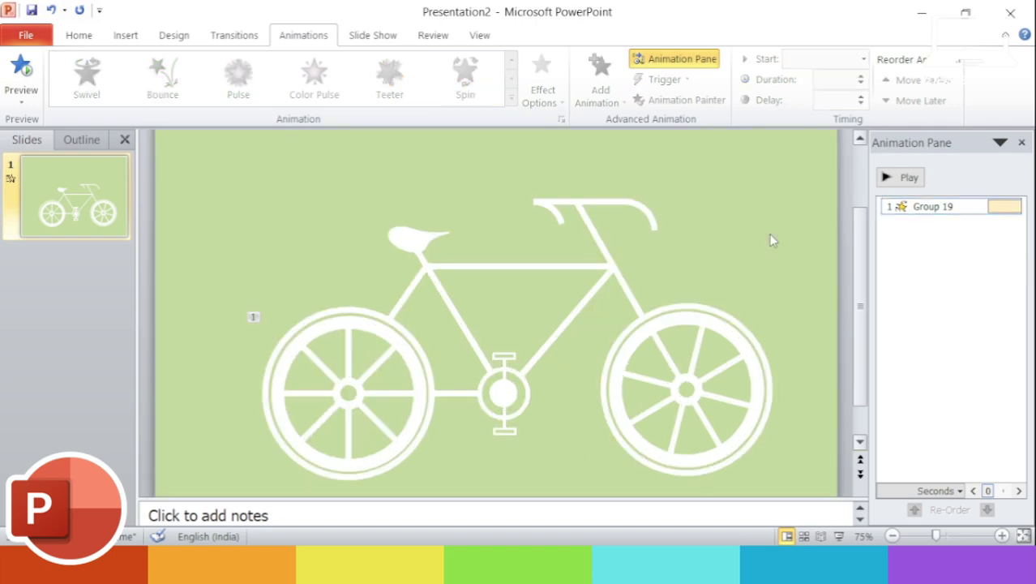
{"action": "left_click", "coordinate": [731, 331]}
{"action": "left_click", "coordinate": [598, 104]}
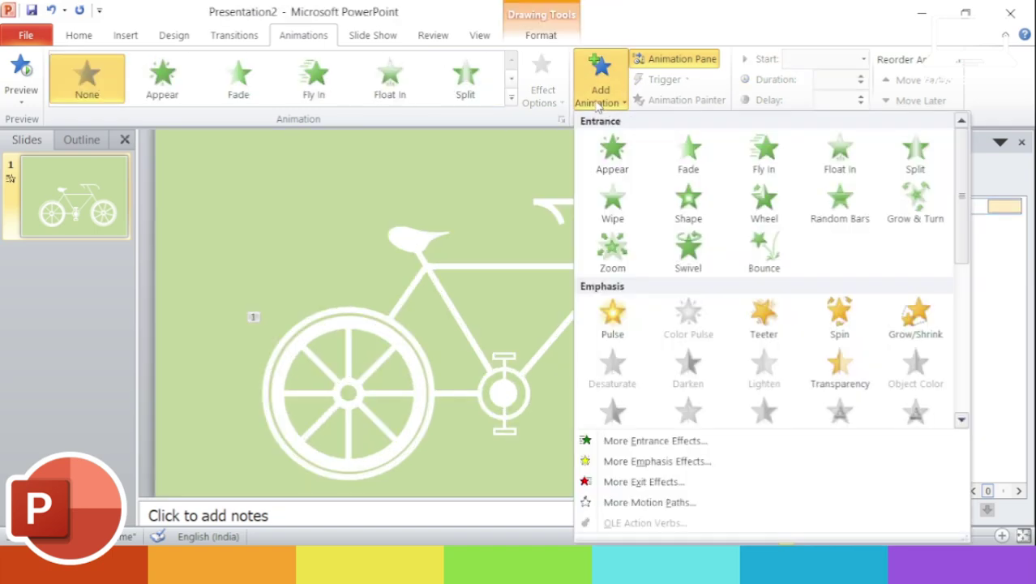
{"action": "left_click", "coordinate": [837, 318]}
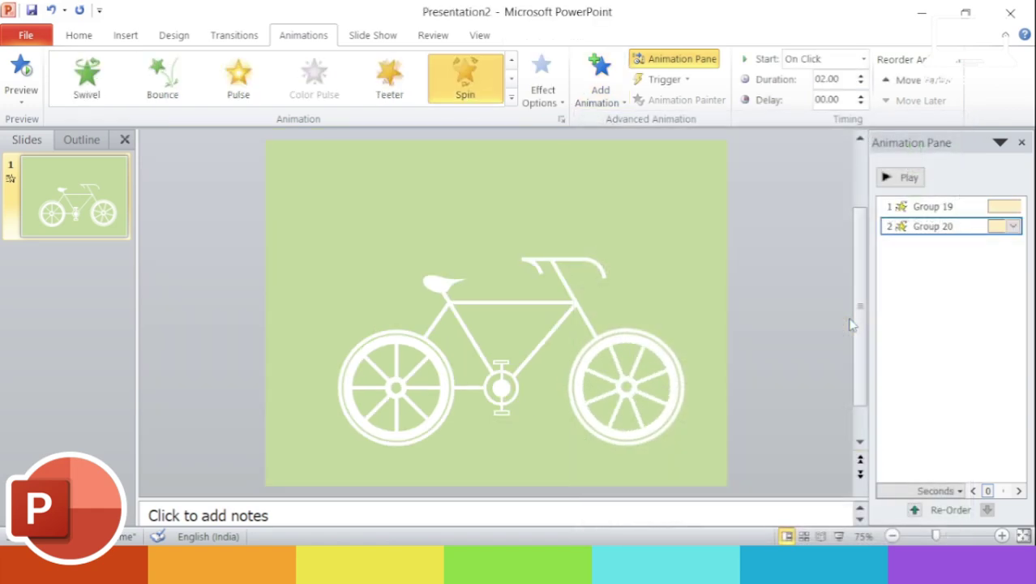
Step: Set the Group 20 spin duration to 10 seconds
{"action": "right_click", "coordinate": [931, 227]}
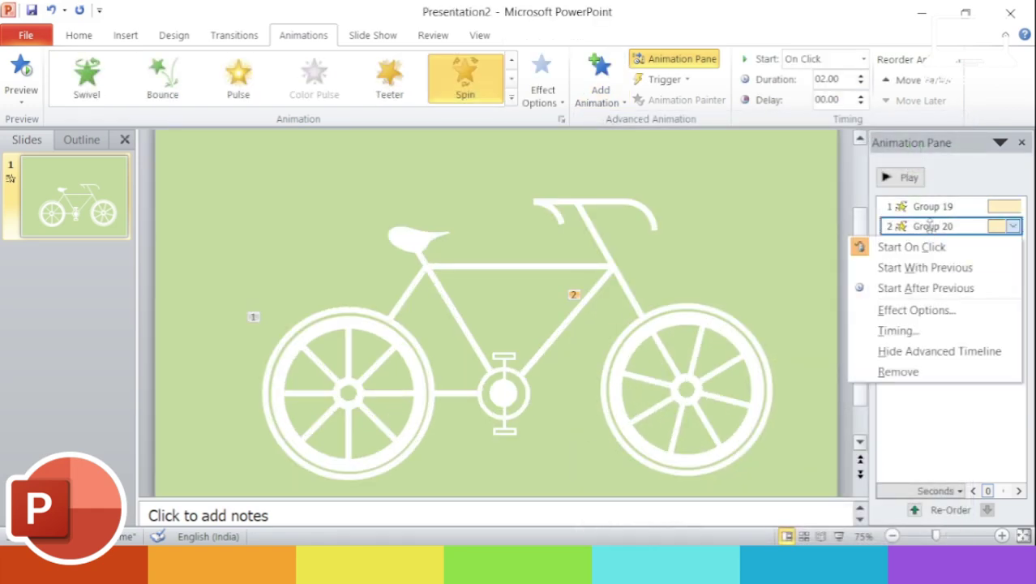
{"action": "left_click", "coordinate": [942, 332]}
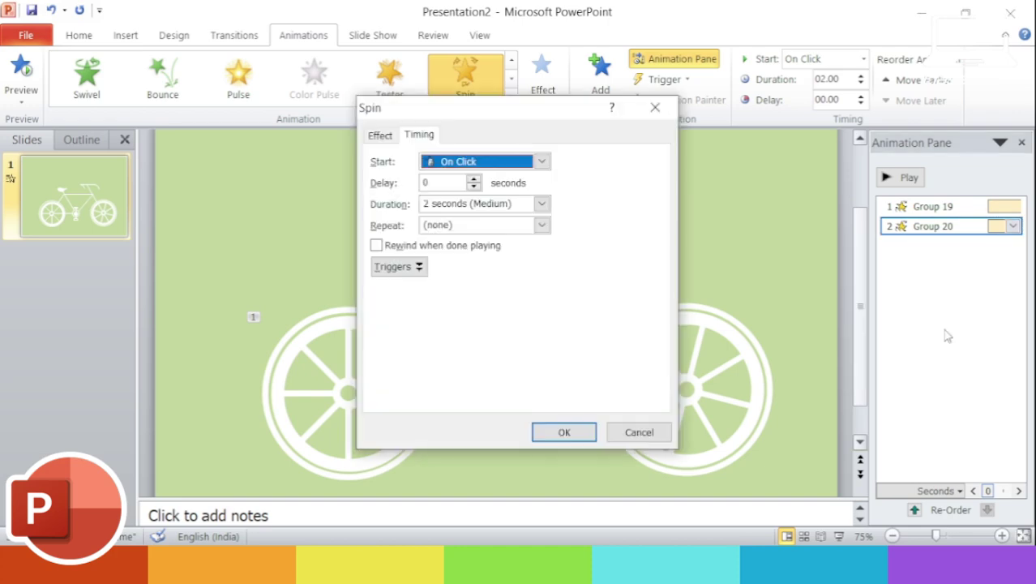
{"action": "double_click", "coordinate": [427, 204]}
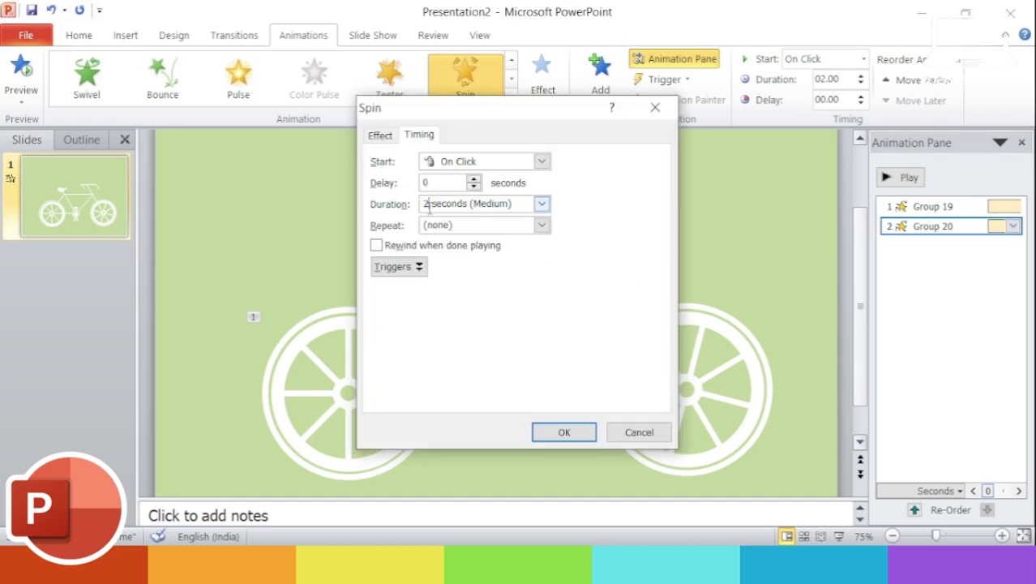
{"action": "key", "text": "BackSpace"}
{"action": "type", "text": "10"}
{"action": "left_click", "coordinate": [467, 226]}
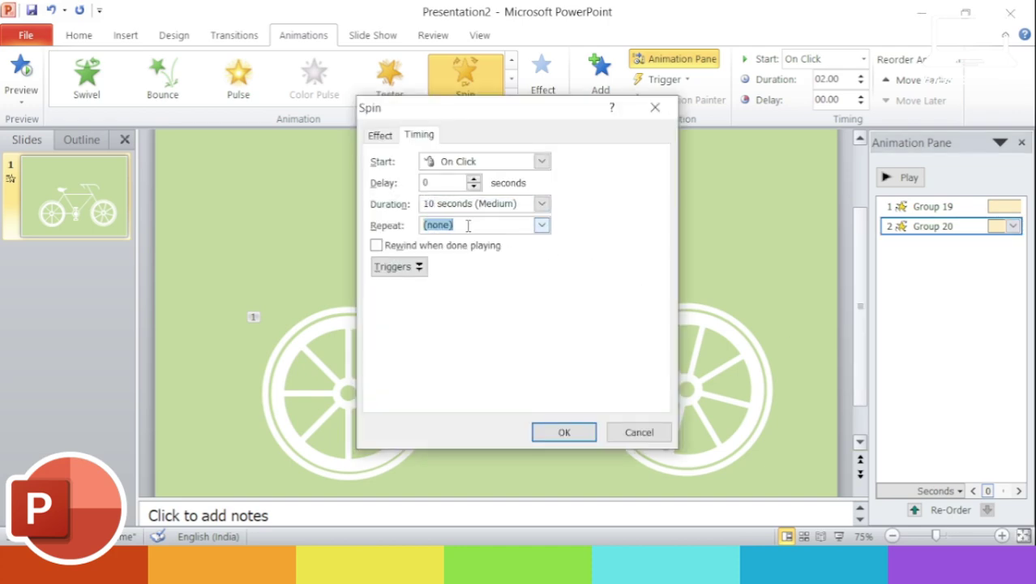
{"action": "type", "text": "500"}
{"action": "left_click", "coordinate": [579, 431]}
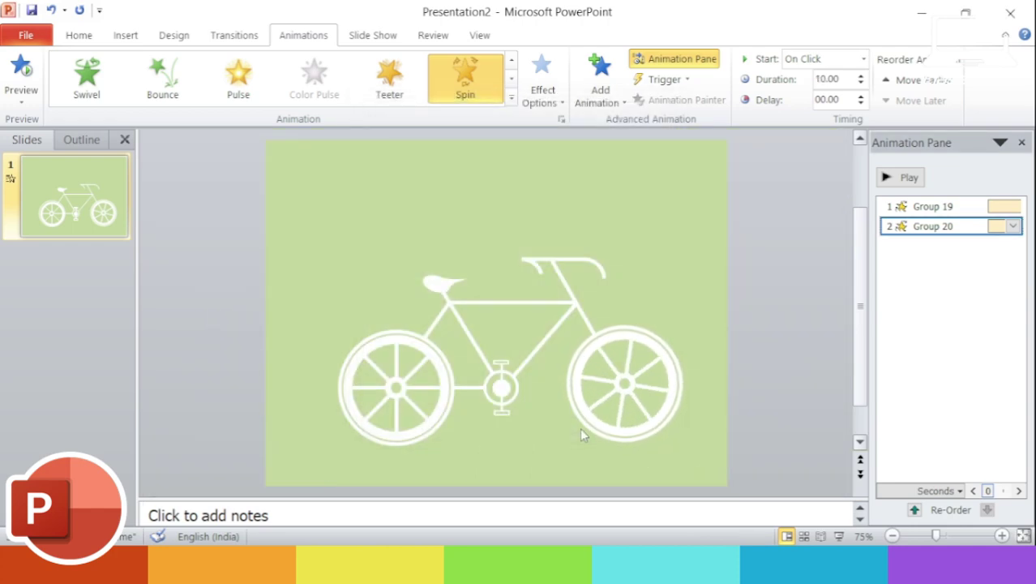
{"action": "left_click", "coordinate": [500, 381]}
{"action": "scroll", "coordinate": [501, 381], "scroll_direction": "up", "scroll_amount": 3, "text": "ctrl"}
Step: Dismiss the animation list and select the pedal pieces under the crank
{"action": "left_click", "coordinate": [612, 93]}
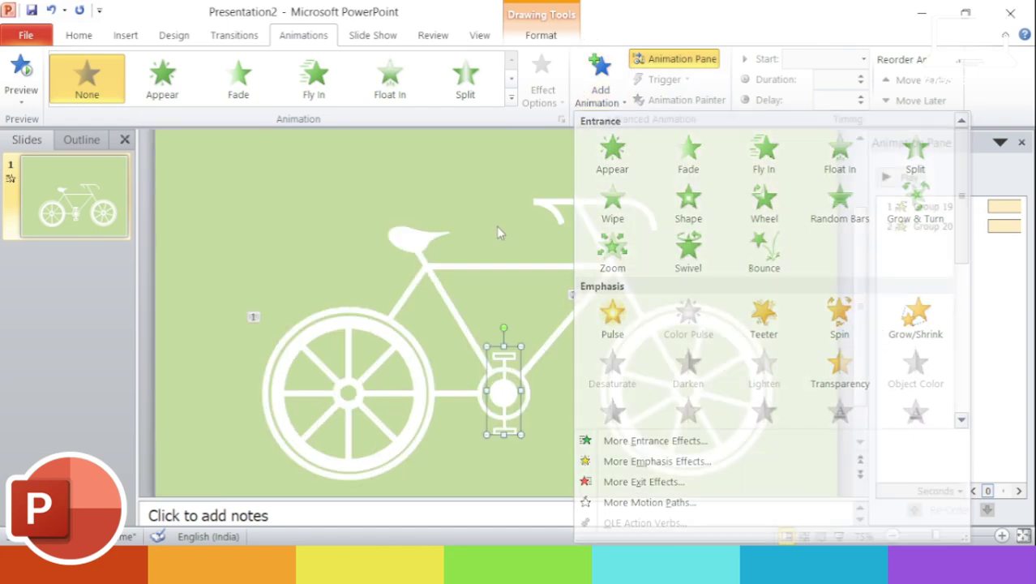
{"action": "left_click", "coordinate": [516, 444]}
{"action": "left_click", "coordinate": [507, 431]}
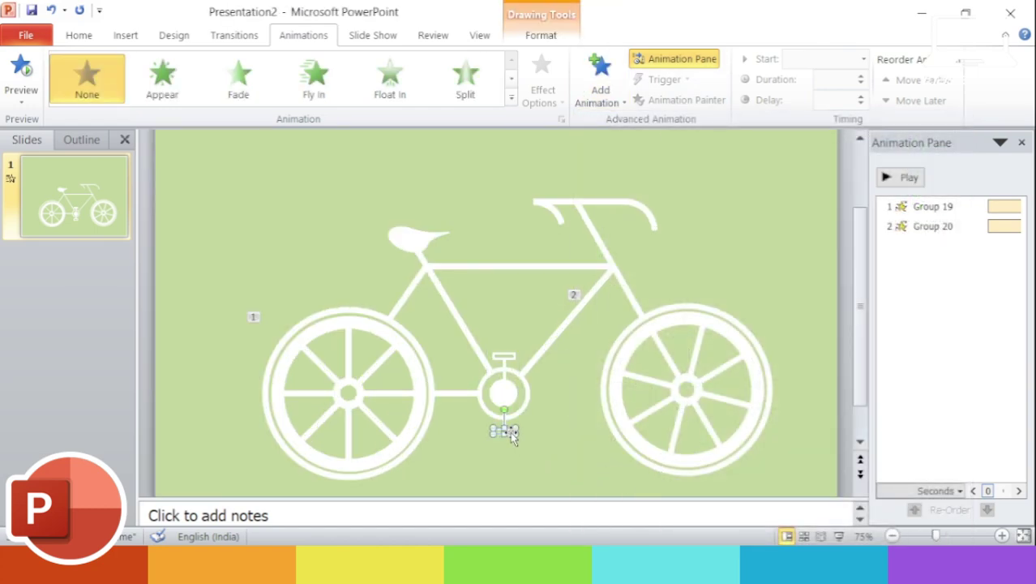
{"action": "left_click", "coordinate": [509, 364]}
{"action": "right_click", "coordinate": [509, 364]}
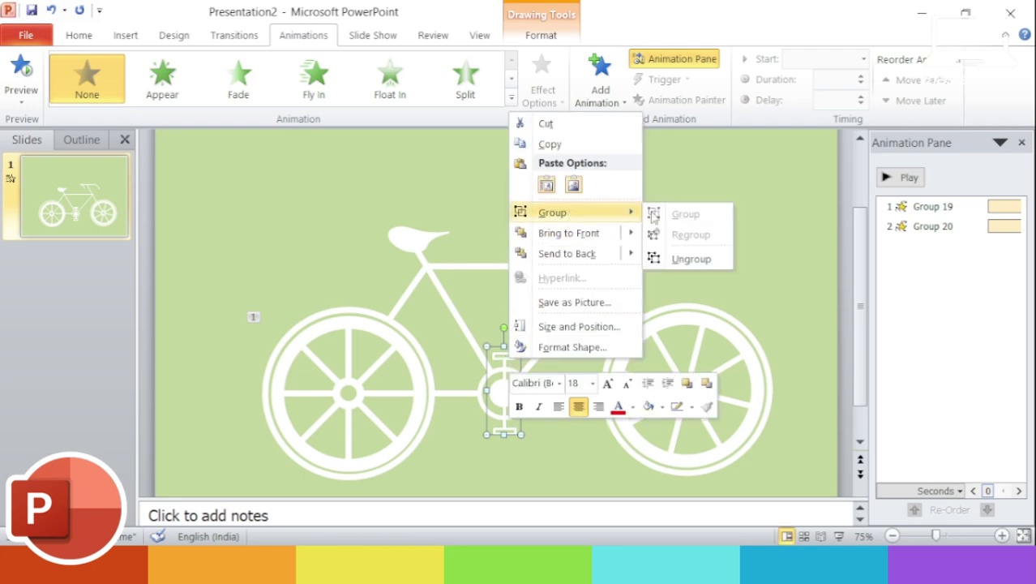
{"action": "left_click", "coordinate": [691, 258]}
{"action": "scroll", "coordinate": [573, 438], "scroll_direction": "up", "scroll_amount": 5, "text": "ctrl"}
Step: Shift-select the bottom and top pedal bars and group them into one object
{"action": "left_click", "coordinate": [497, 370]}
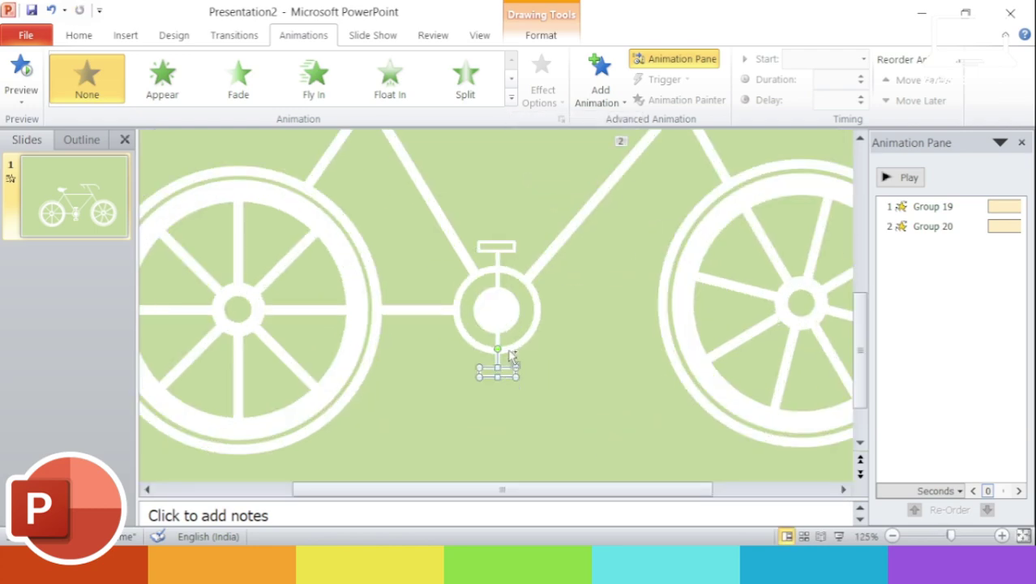
{"action": "left_click", "coordinate": [512, 248], "text": "shift"}
{"action": "right_click", "coordinate": [513, 248]}
{"action": "key", "text": "Escape"}
{"action": "right_click", "coordinate": [504, 252]}
{"action": "key", "text": "Escape"}
{"action": "right_click", "coordinate": [508, 243]}
{"action": "mouse_move", "coordinate": [552, 342]}
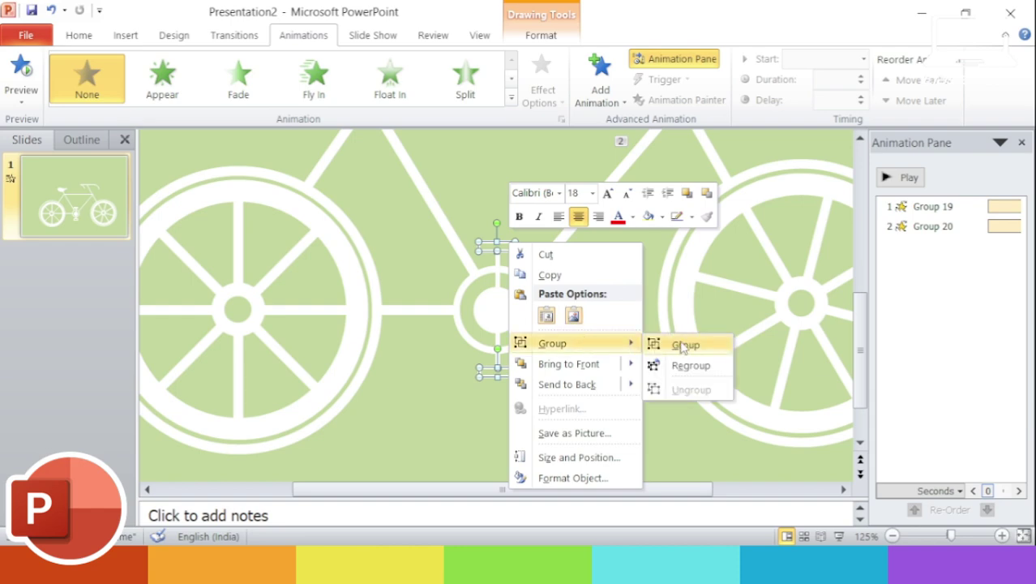
{"action": "left_click", "coordinate": [685, 346]}
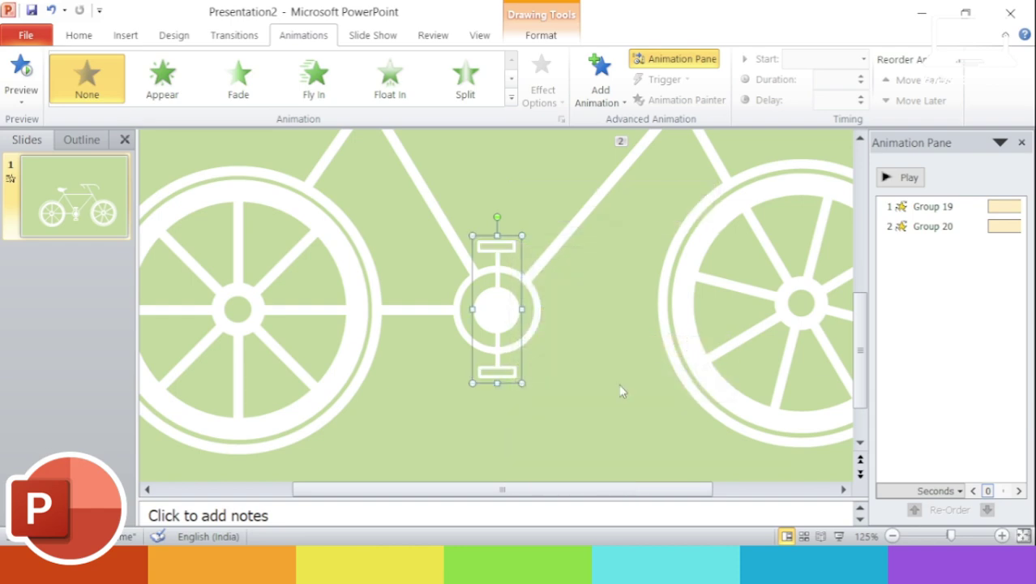
{"action": "left_click", "coordinate": [598, 99]}
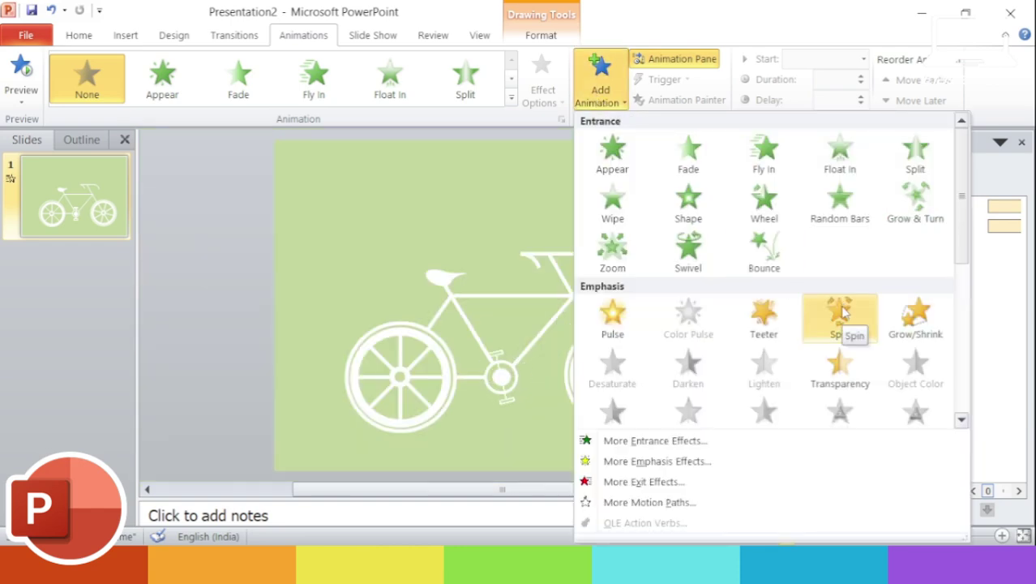
Step: Apply Spin to the crank-and-pedal group with a 10-second duration and 2 repeats
{"action": "left_click", "coordinate": [840, 318]}
{"action": "left_click", "coordinate": [1013, 245]}
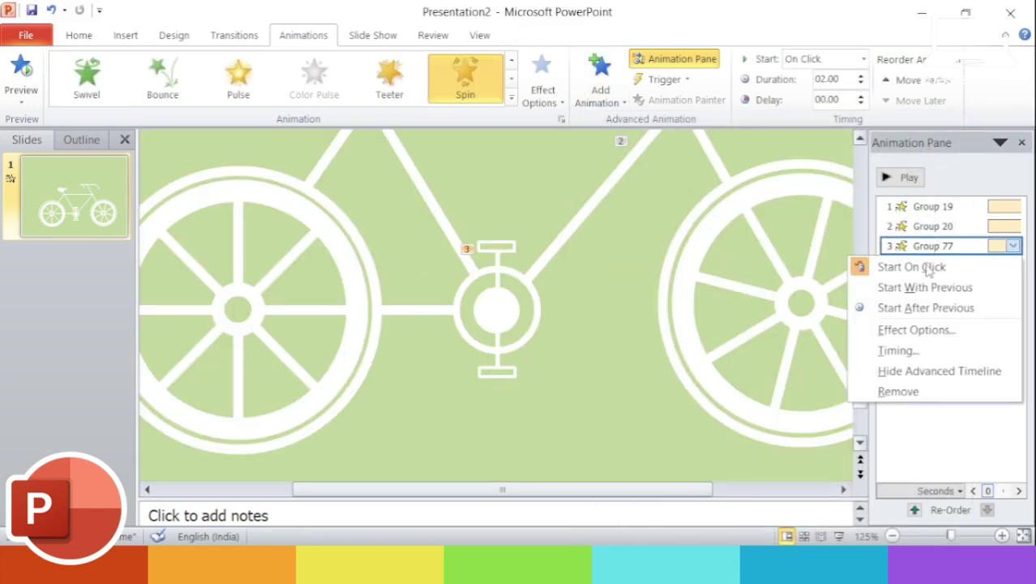
{"action": "left_click", "coordinate": [898, 350]}
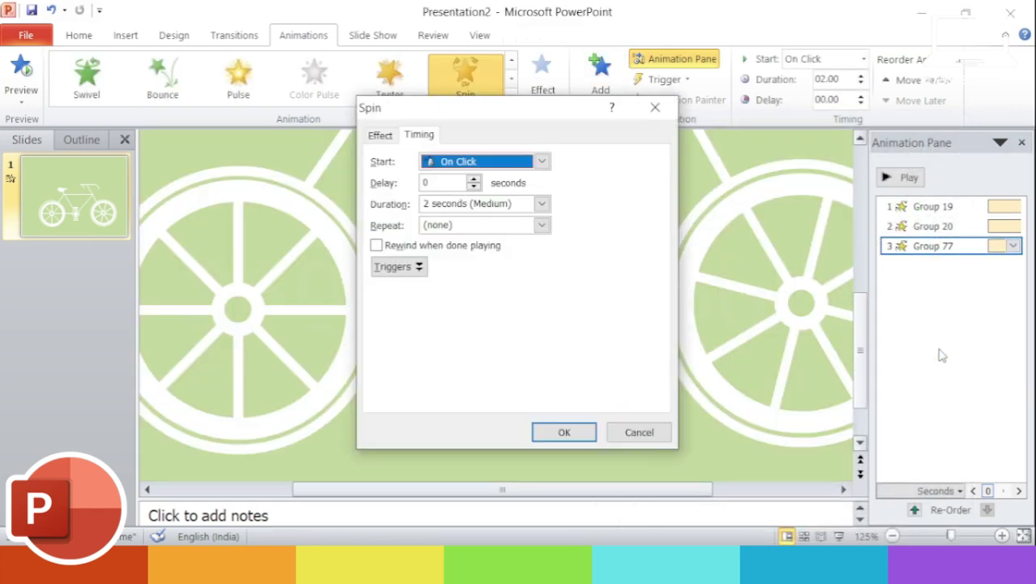
{"action": "left_click", "coordinate": [423, 203]}
{"action": "key", "text": "Delete"}
{"action": "type", "text": "10"}
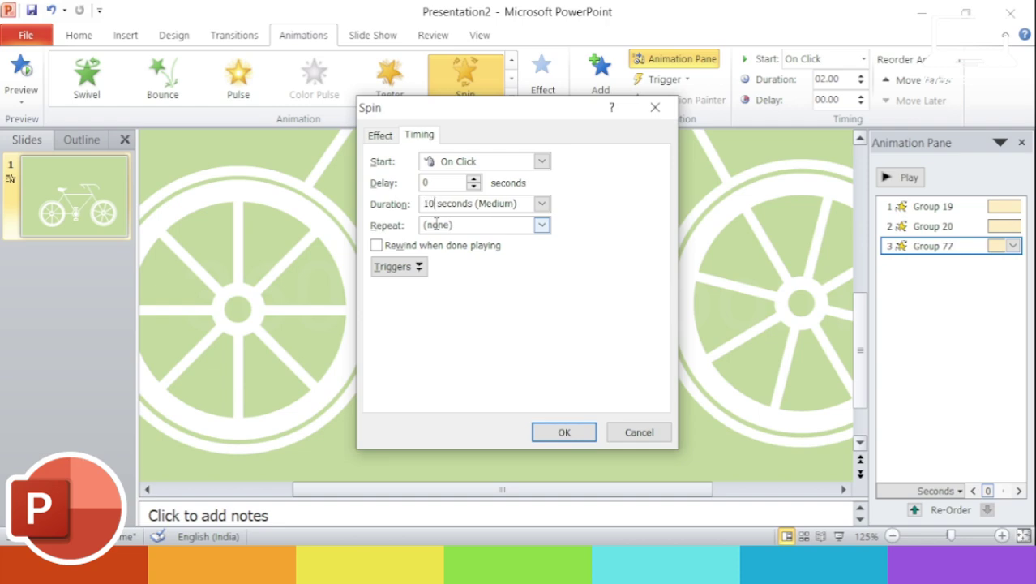
{"action": "double_click", "coordinate": [455, 227]}
{"action": "type", "text": "2"}
{"action": "left_click", "coordinate": [564, 432]}
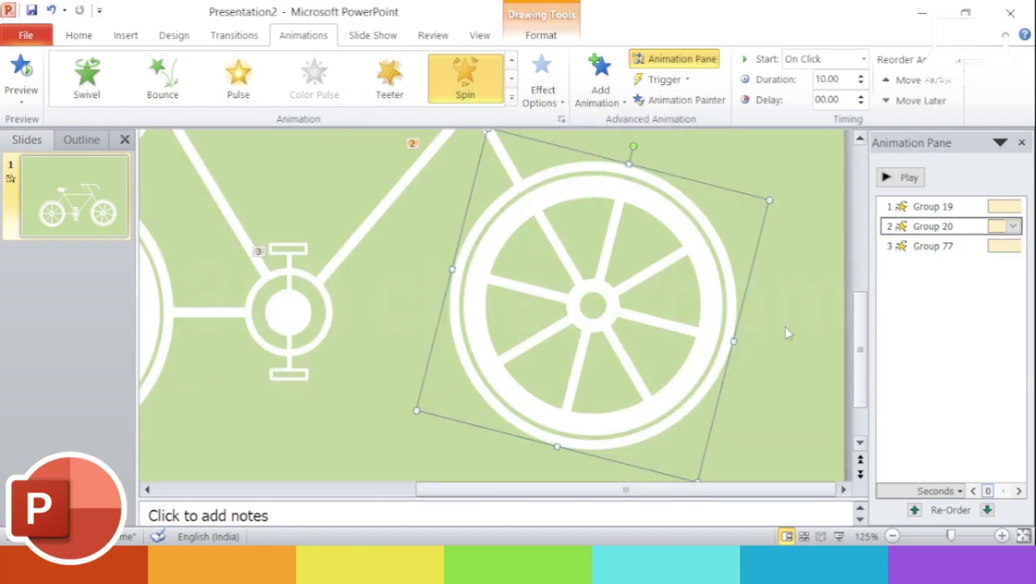
Step: Set the Group 20 spin to start With Previous
{"action": "scroll", "coordinate": [786, 332], "scroll_direction": "down", "scroll_amount": 6}
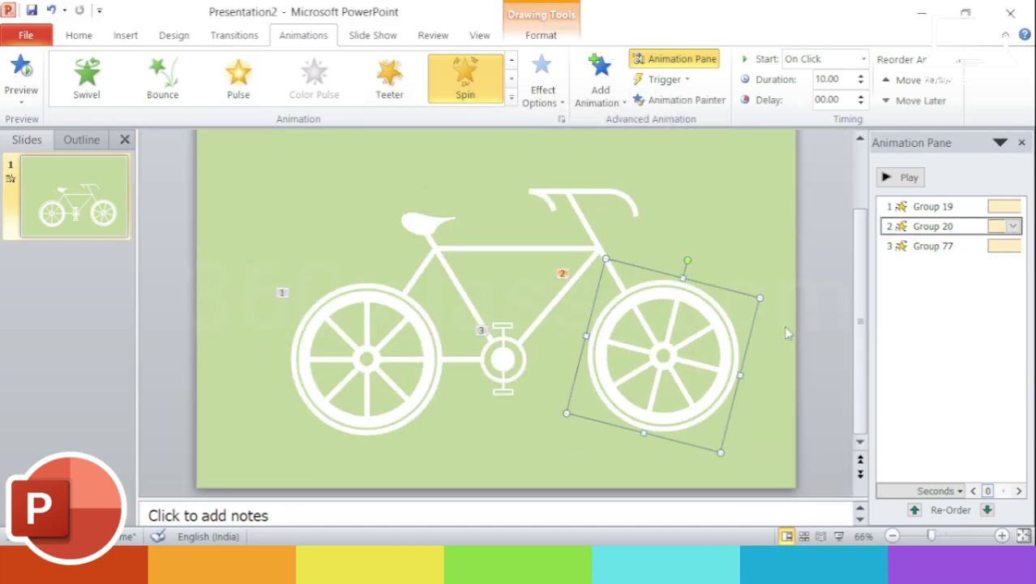
{"action": "left_click", "coordinate": [821, 267]}
{"action": "scroll", "coordinate": [807, 279], "scroll_direction": "down", "scroll_amount": 2}
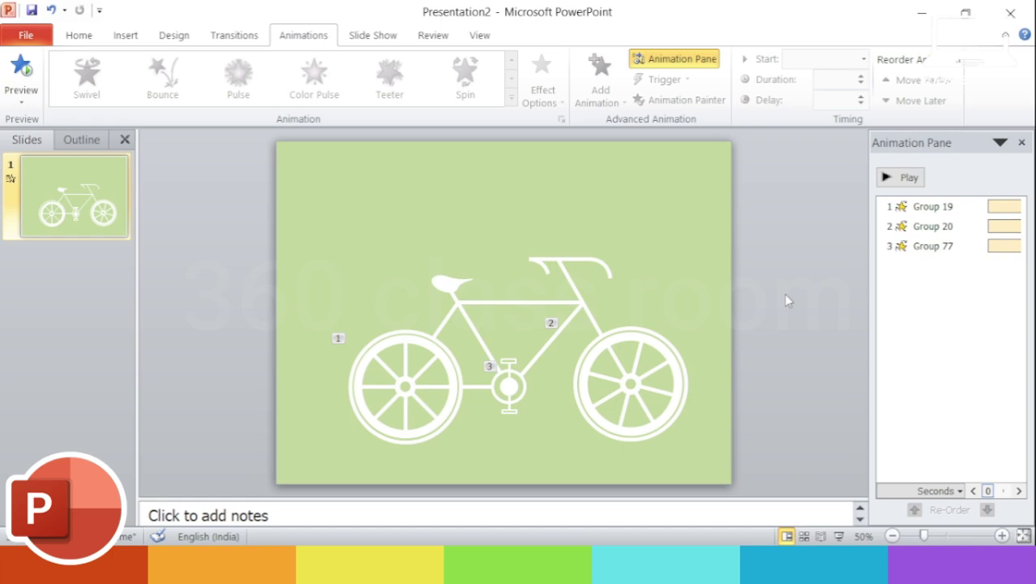
{"action": "left_click", "coordinate": [932, 206]}
{"action": "left_click", "coordinate": [933, 226]}
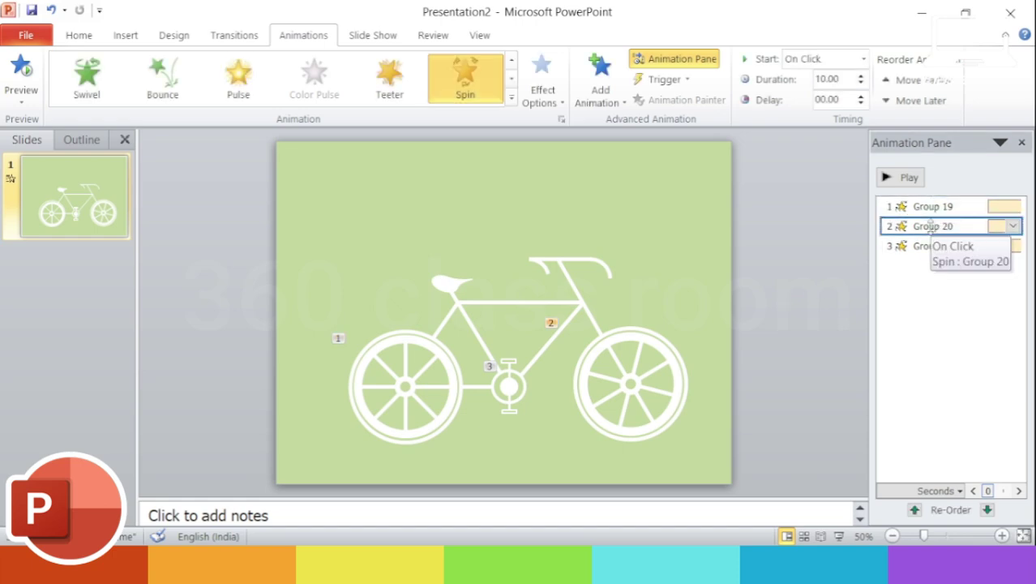
{"action": "left_click", "coordinate": [863, 58]}
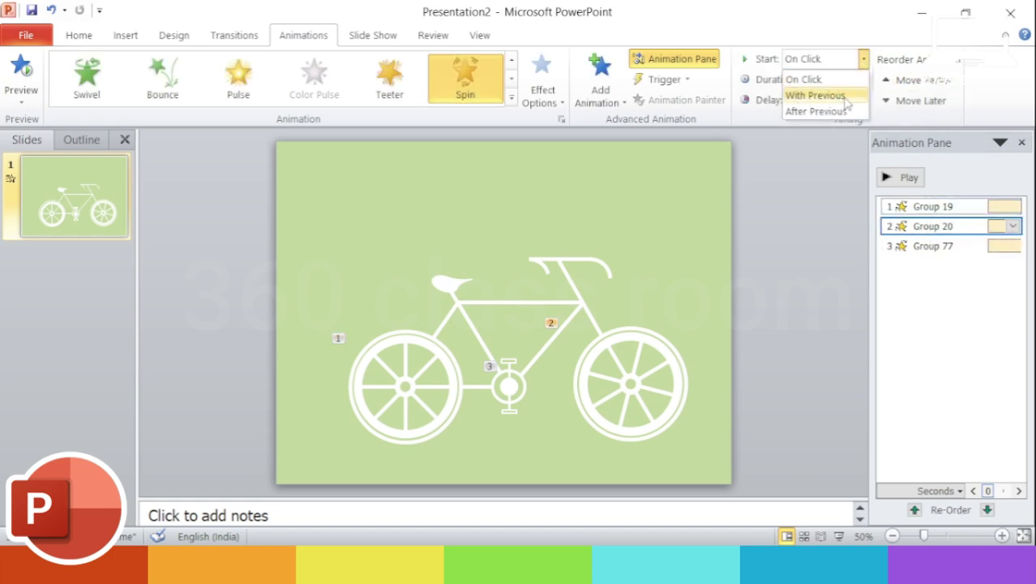
{"action": "left_click", "coordinate": [815, 95]}
Step: Set the Group 77 and Group 19 spins to start With Previous as well
{"action": "left_click", "coordinate": [932, 246]}
{"action": "left_click", "coordinate": [863, 58]}
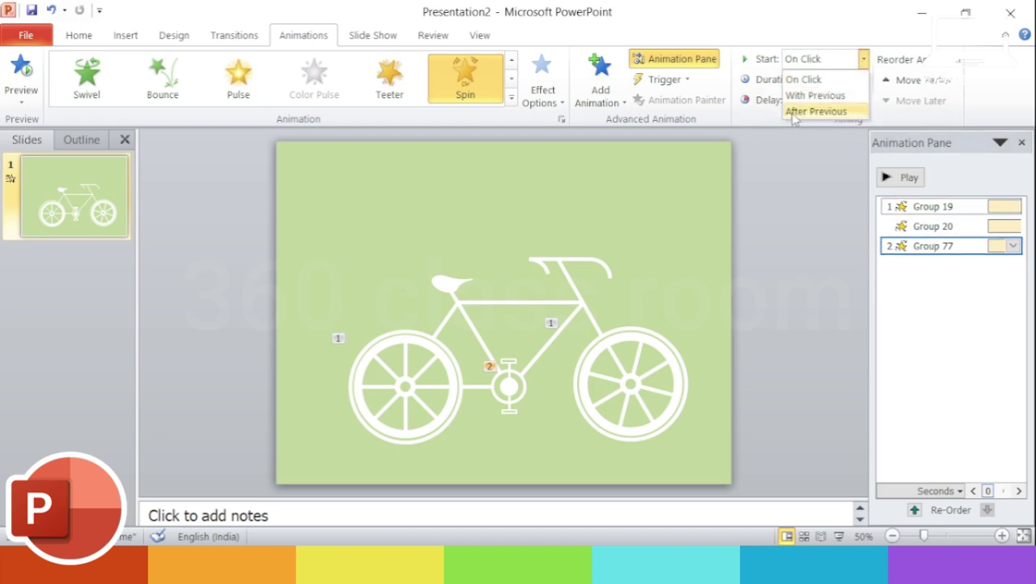
{"action": "left_click", "coordinate": [847, 96]}
{"action": "left_click", "coordinate": [932, 206]}
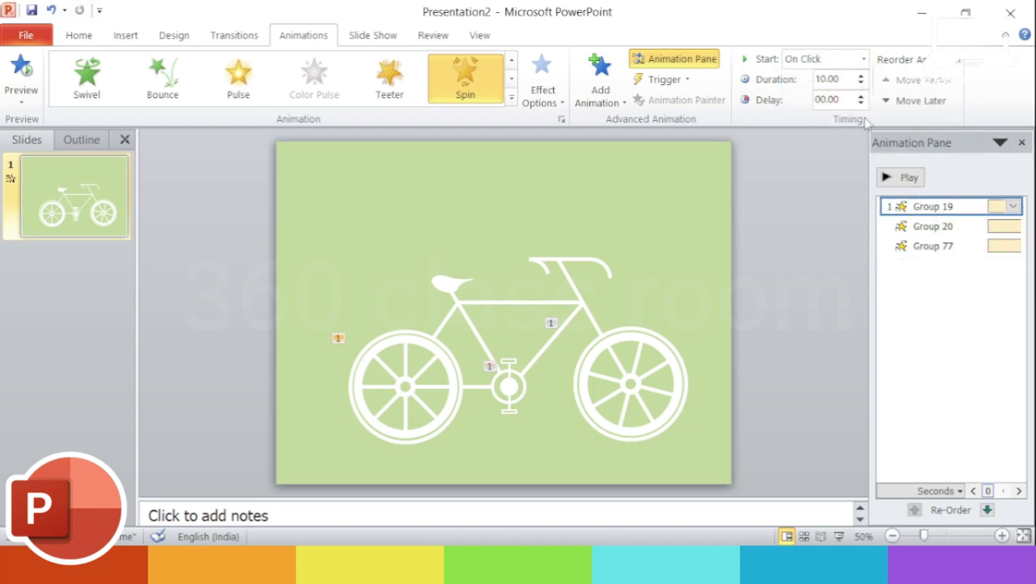
{"action": "left_click", "coordinate": [863, 58]}
{"action": "left_click", "coordinate": [815, 95]}
Step: Play the preview of the spinning bicycle above the dashed road
{"action": "left_click", "coordinate": [900, 177]}
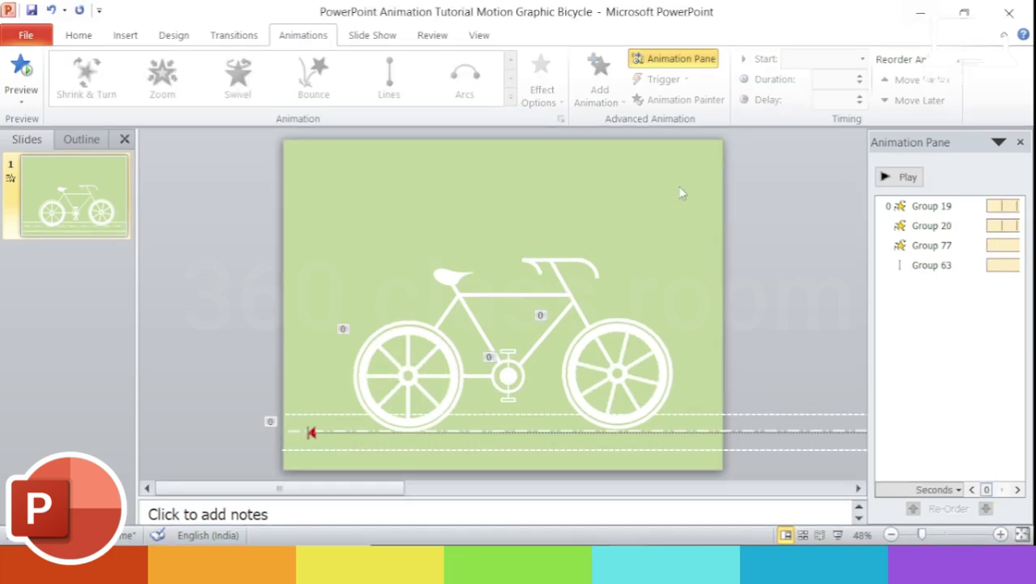
{"action": "left_click", "coordinate": [892, 180]}
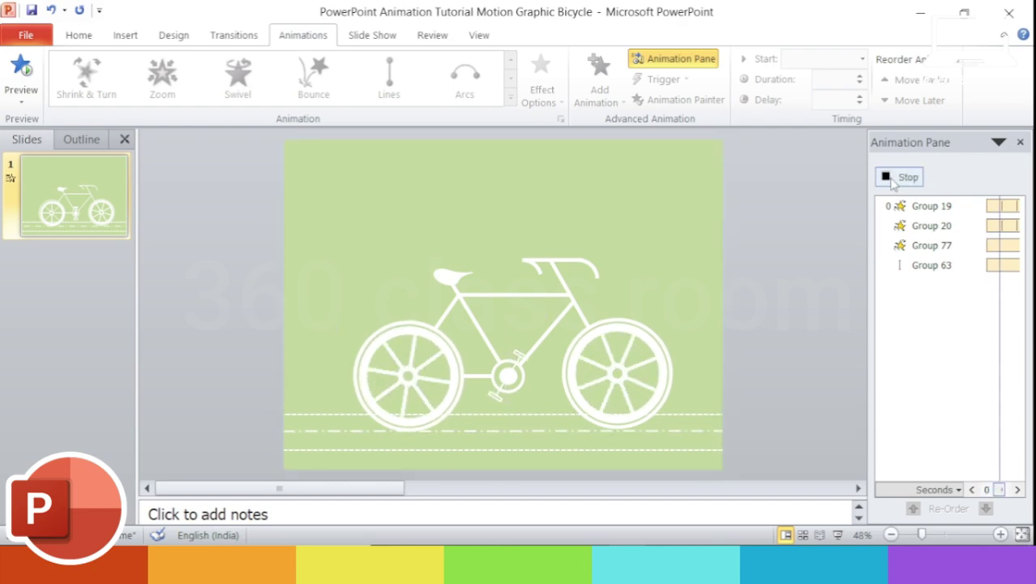